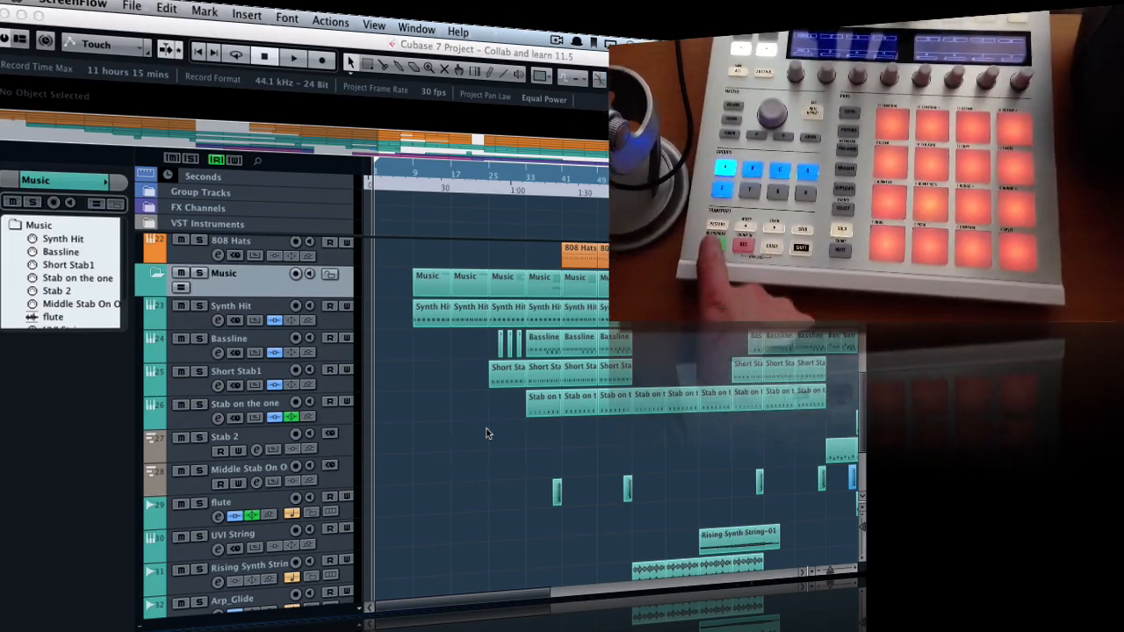
Play the project from the start through the intro and stop playback
key("space")
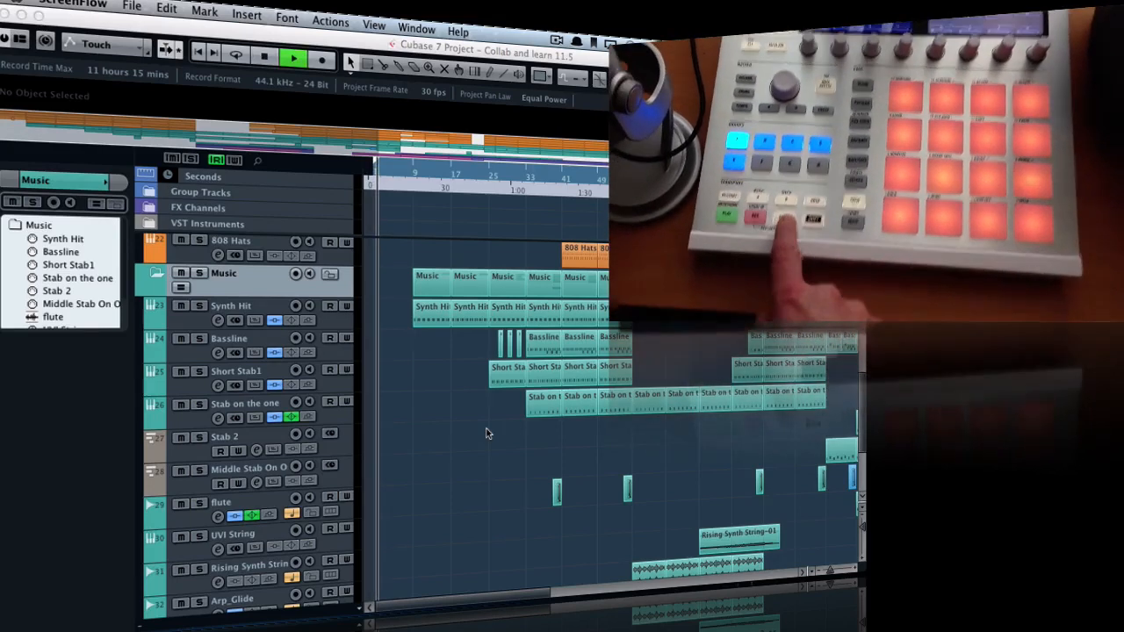
key("space")
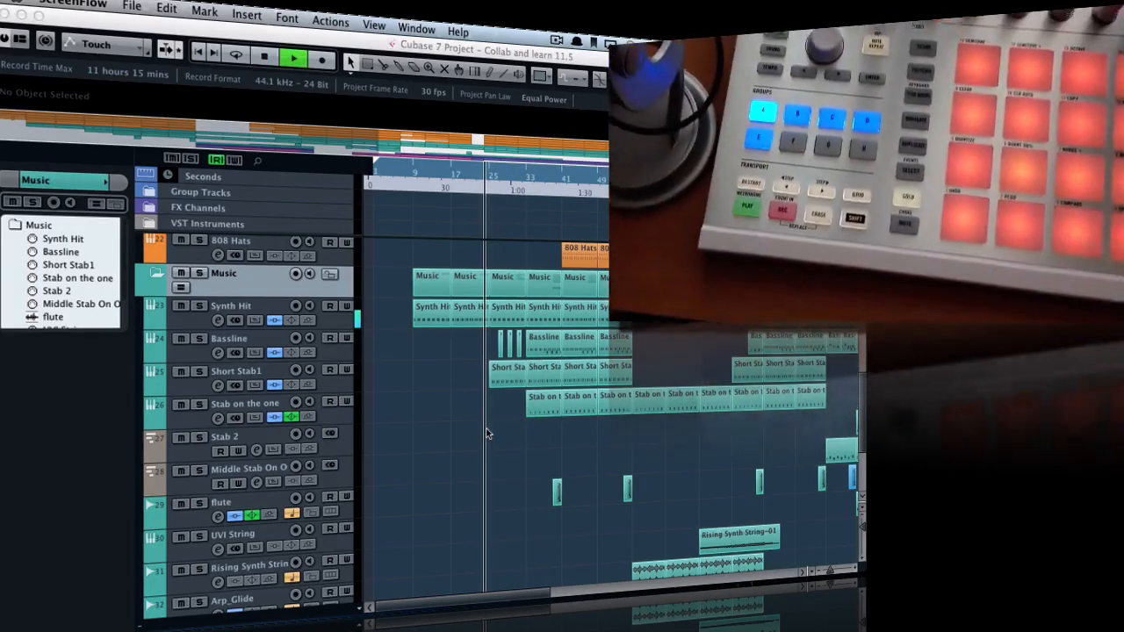
key("space")
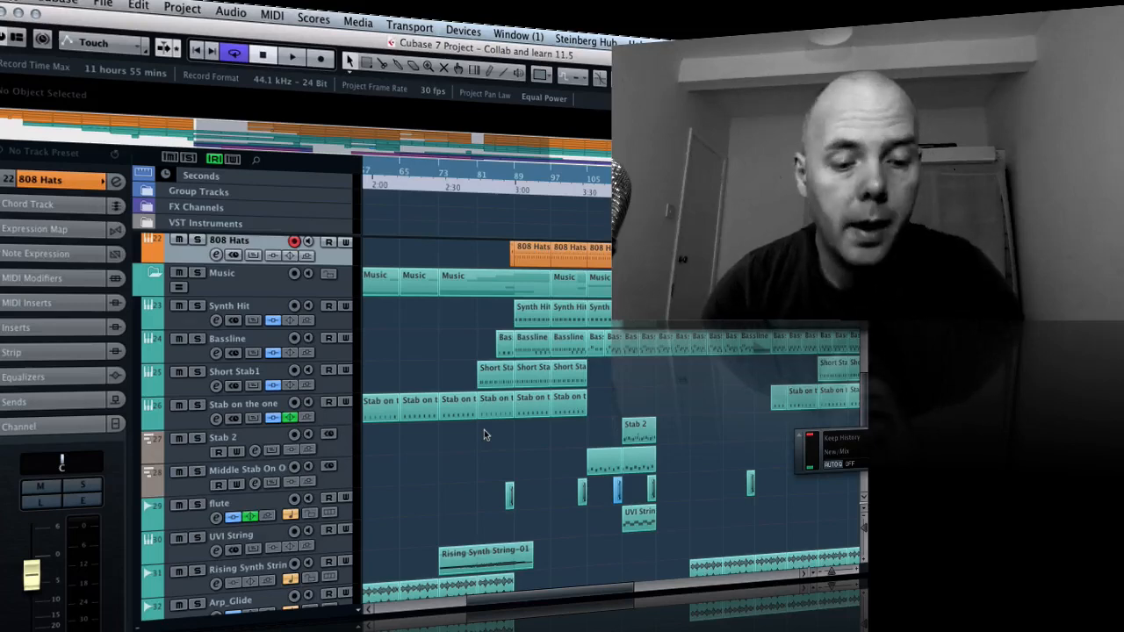
Switch to Controller Editor, load the Mackie Control factory template for the Maschine Controller MK2, and close its window
key("super+Tab")
key("super+Tab")
key("super+Tab")
key("super+Tab")
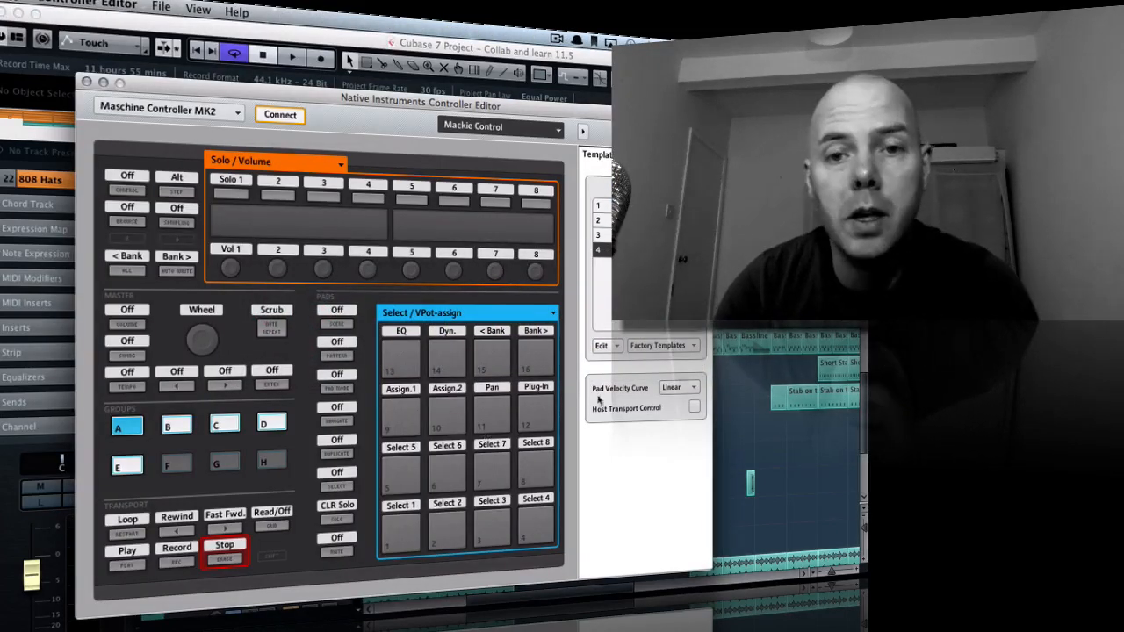
left_click_drag(612, 116, 635, 84)
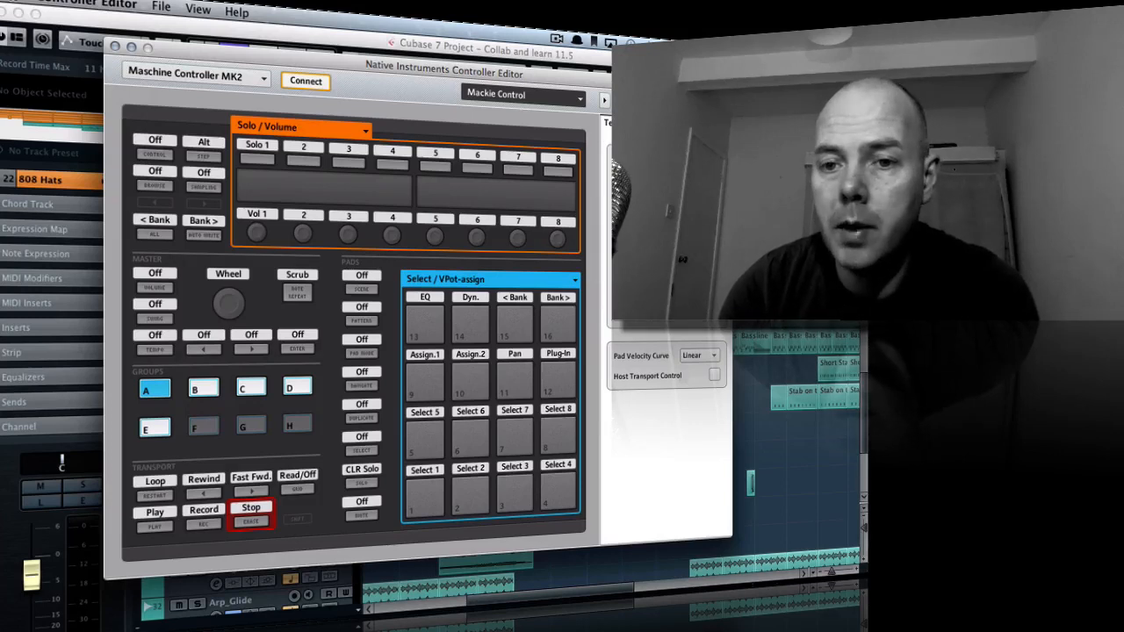
left_click(699, 319)
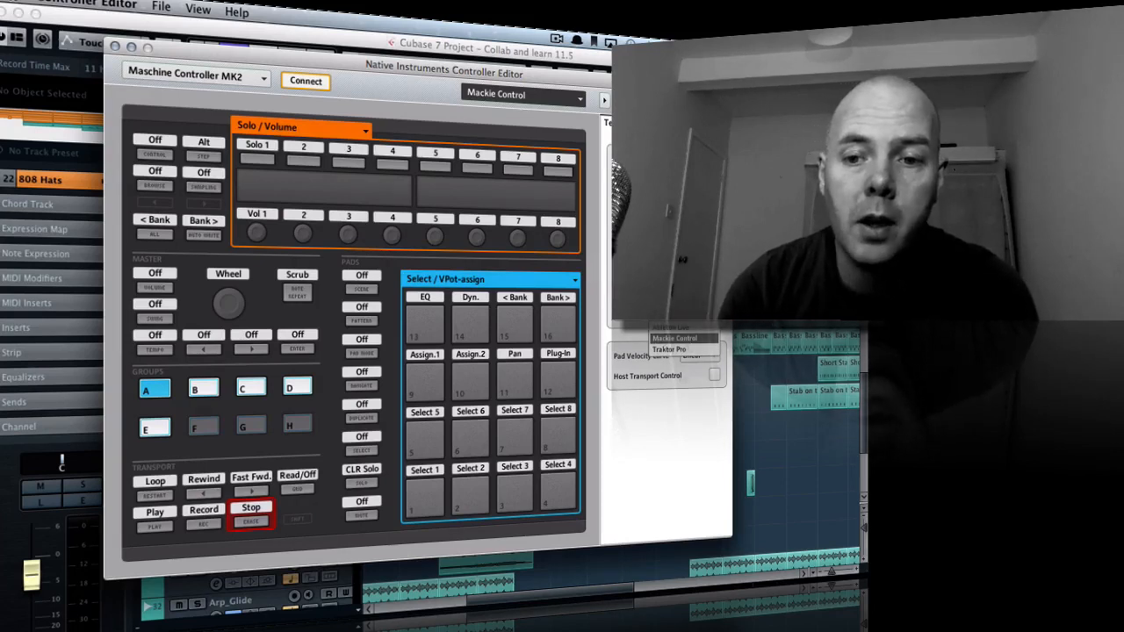
left_click(675, 338)
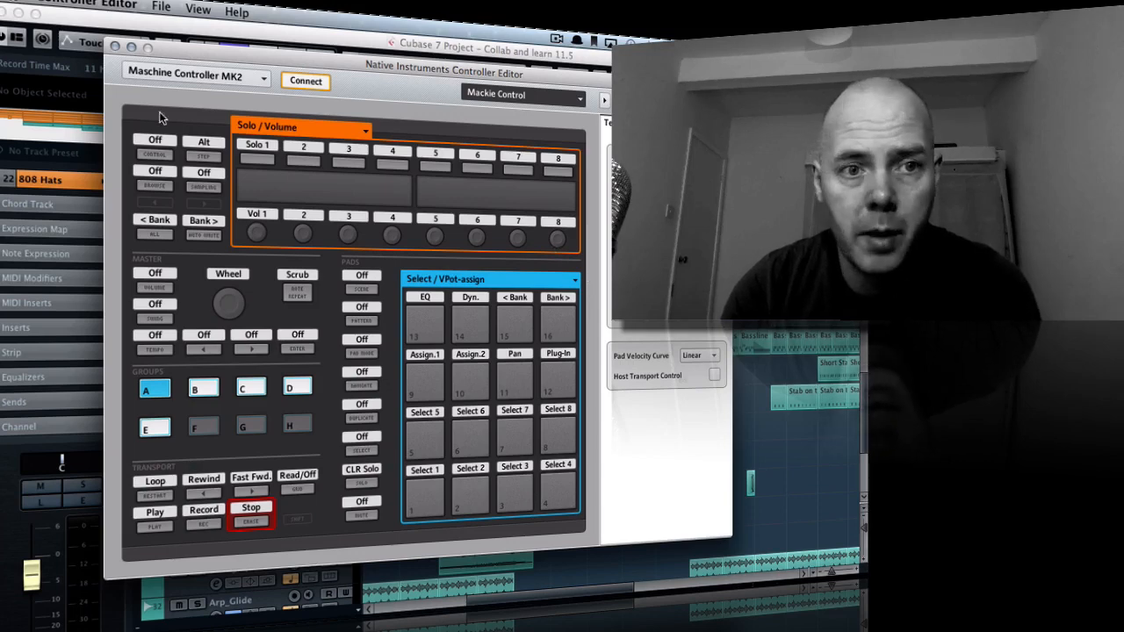
left_click(116, 46)
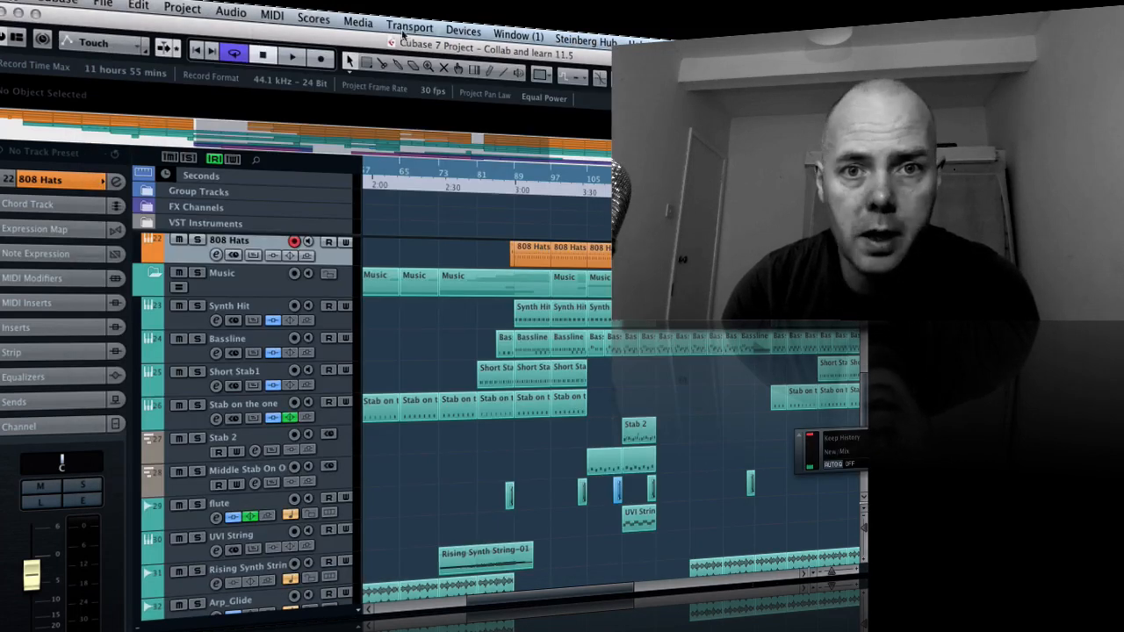
Set up Mackie Control as a remote device in the Device Setup, with All MIDI Inputs as its MIDI input
left_click(449, 32)
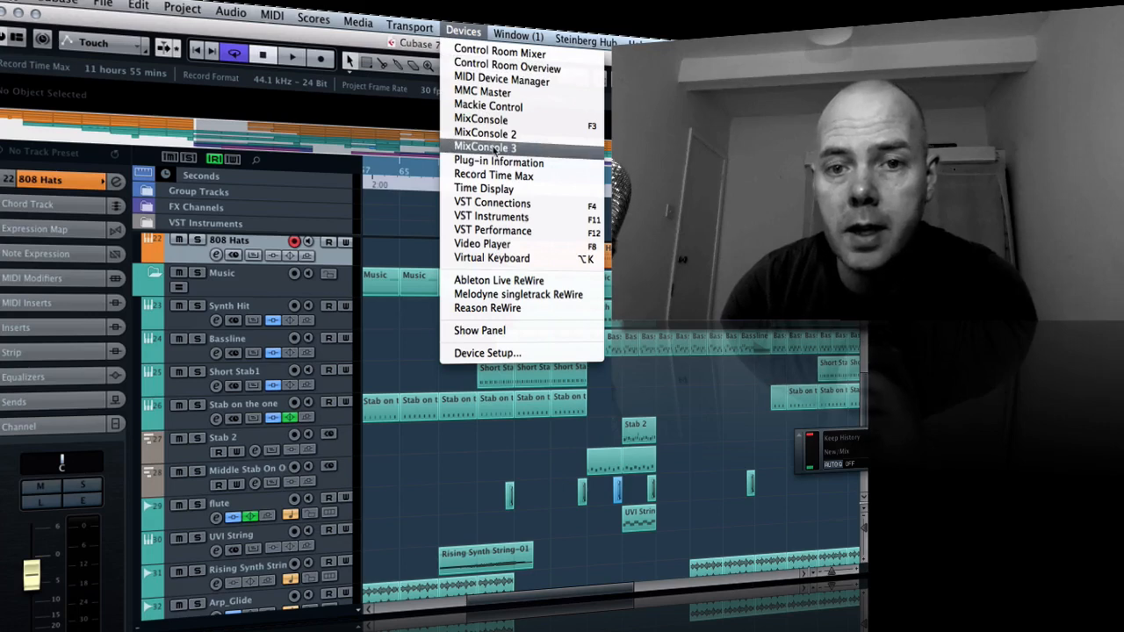
left_click(507, 356)
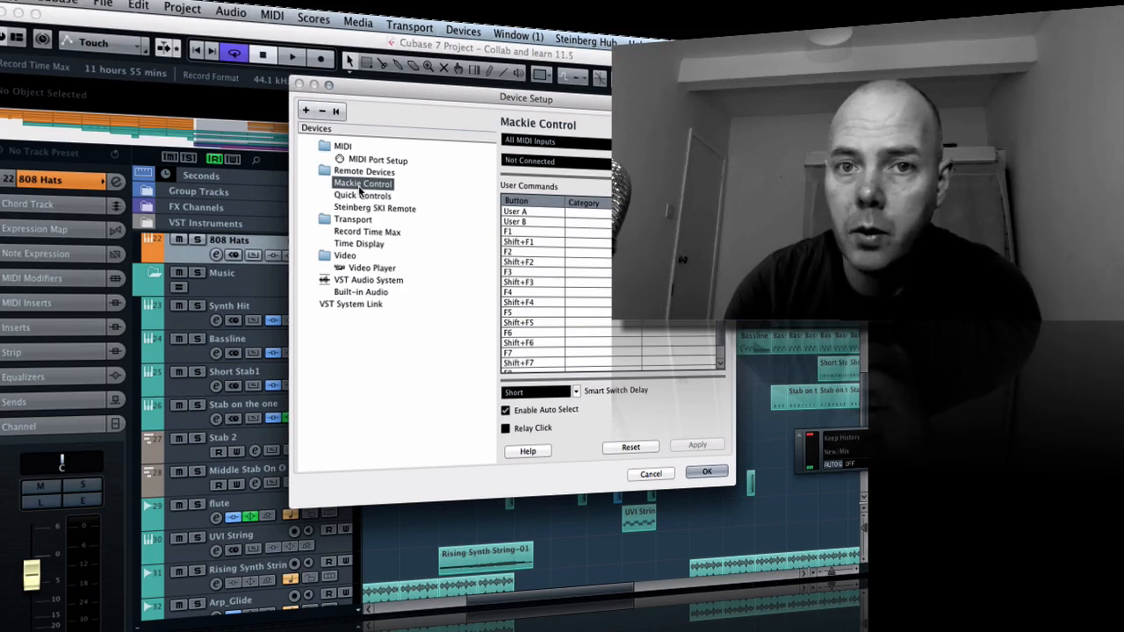
left_click(304, 111)
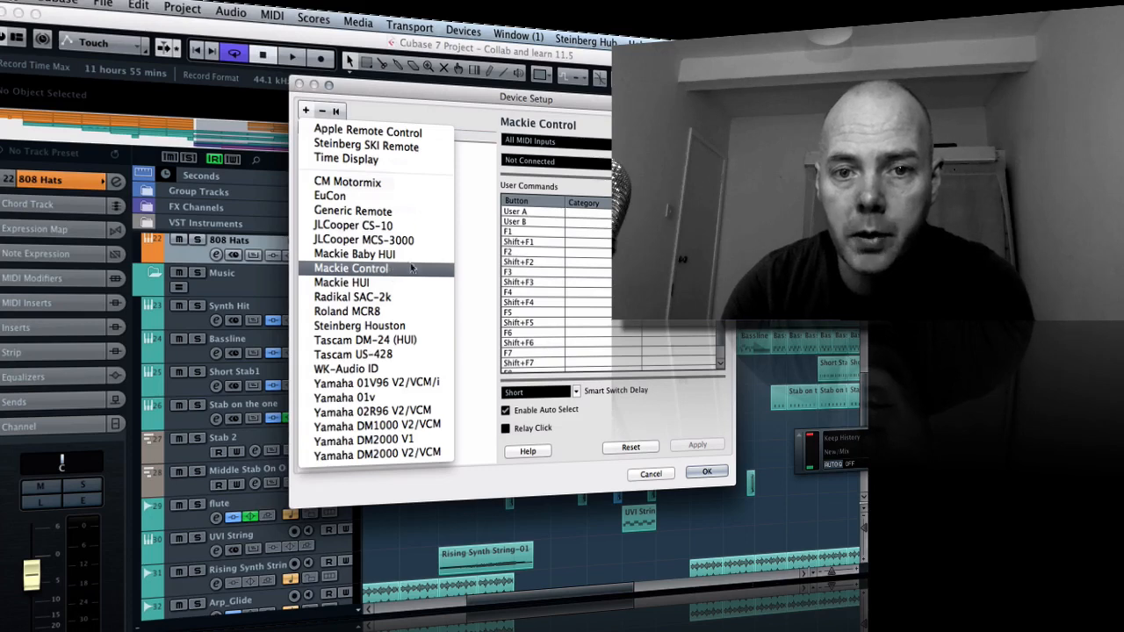
left_click(390, 273)
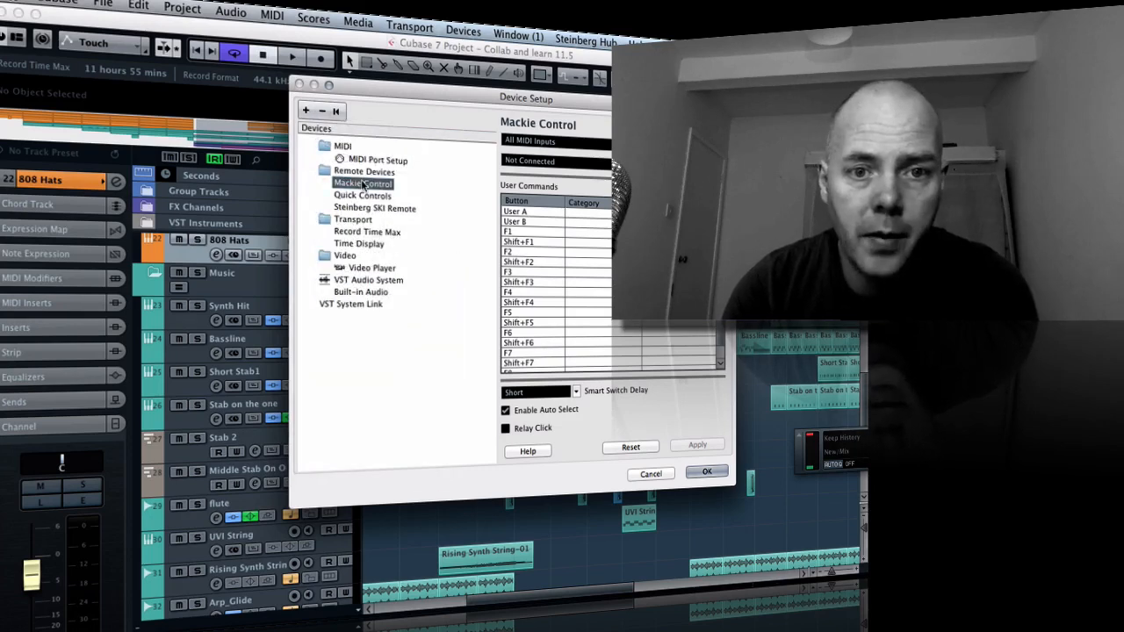
left_click(555, 144)
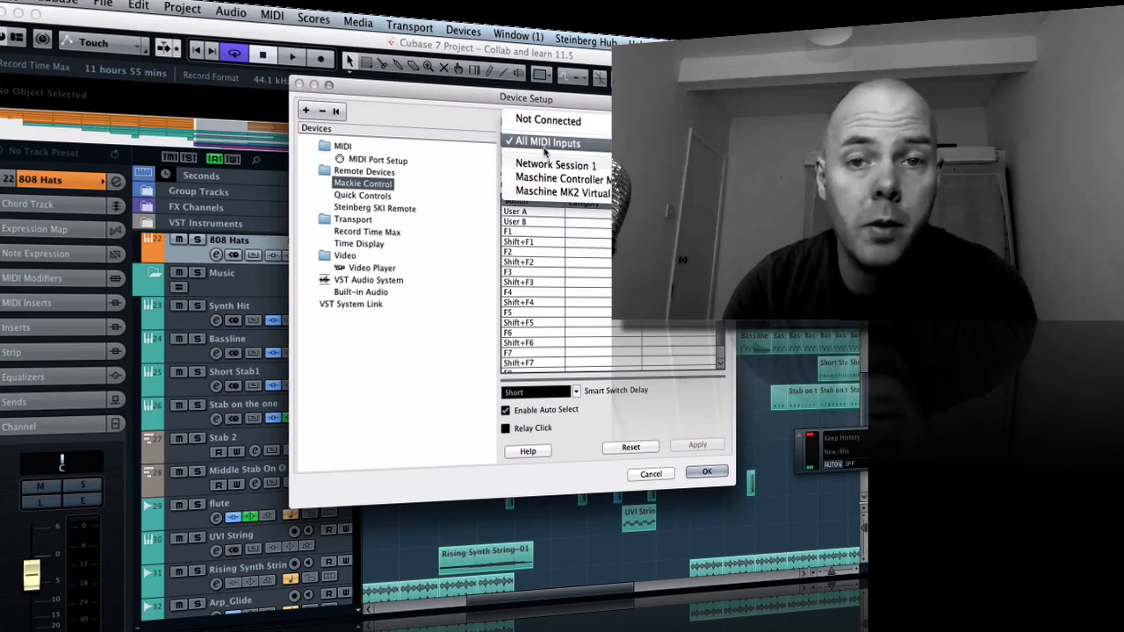
left_click(675, 264)
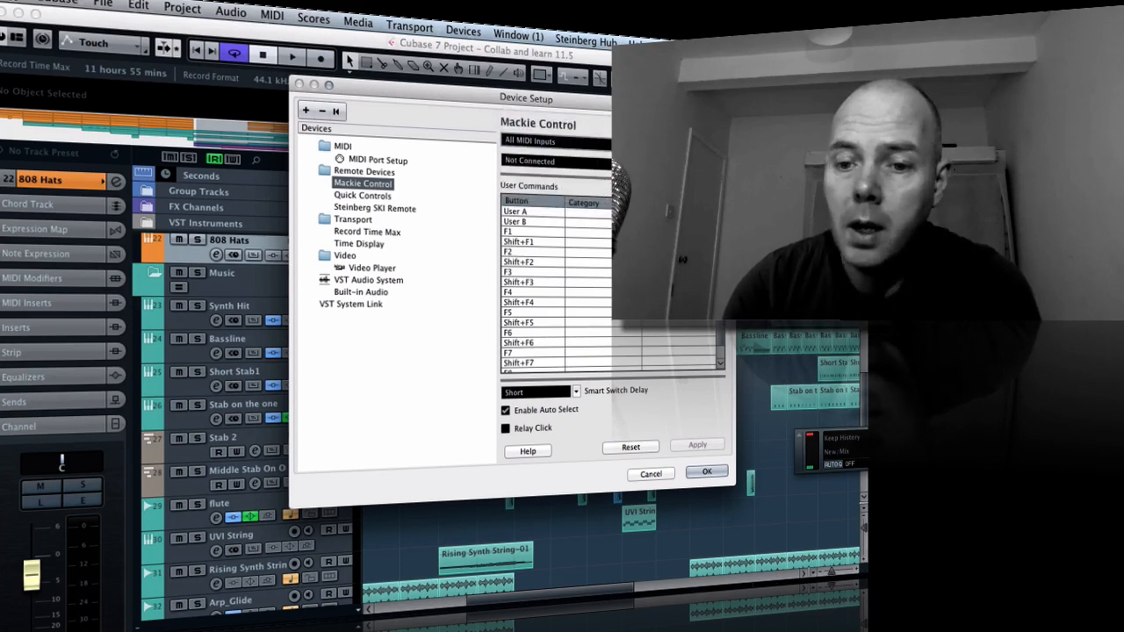
left_click(697, 474)
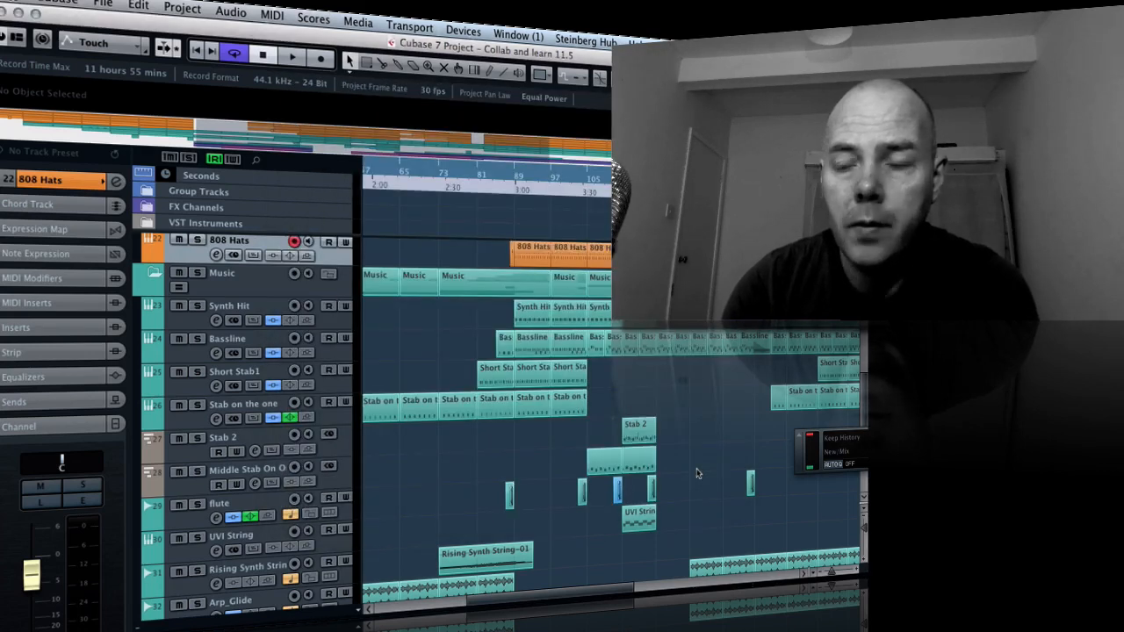
Test playback briefly from the project start, and move the Transport panel fully into view above the Middle Stab track
key("space")
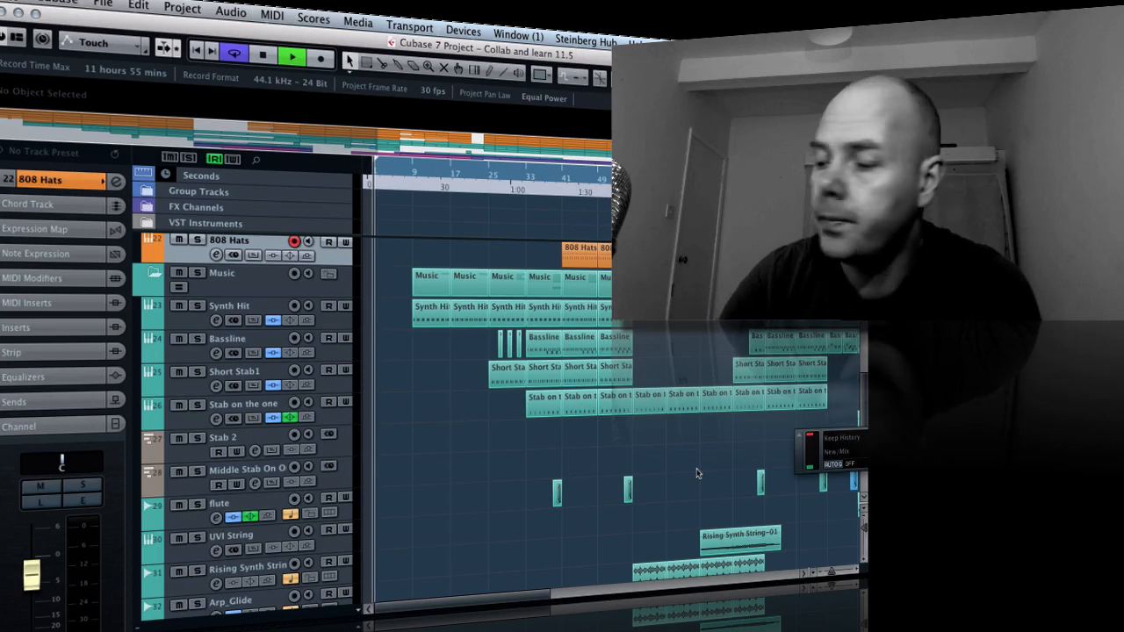
key("space")
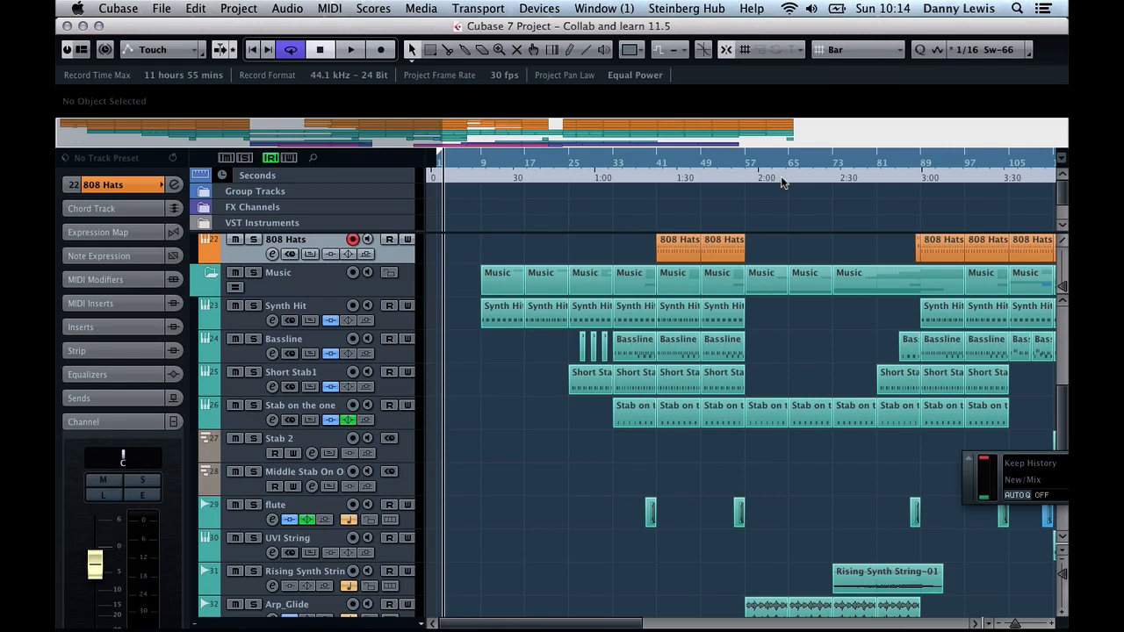
left_click_drag(971, 485, 255, 453)
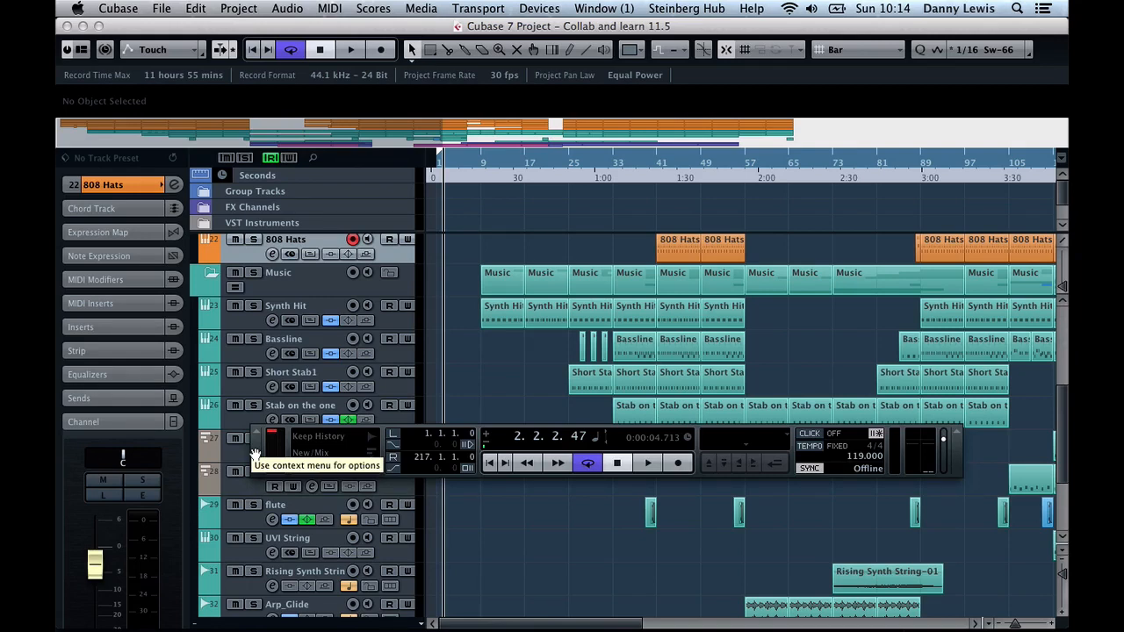
left_click_drag(255, 455, 206, 255)
Open the Groove Agent ONE instrument of the VOX - Way Of Life track and show the voice settings of pad G1
scroll(677, 455, "down", 5)
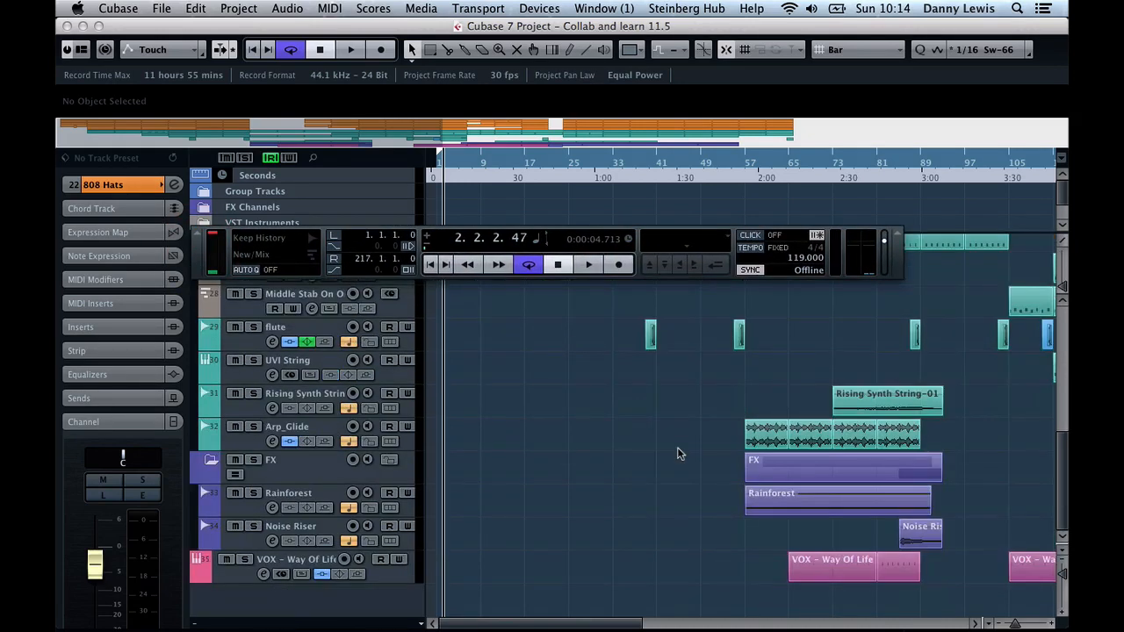
left_click(322, 564)
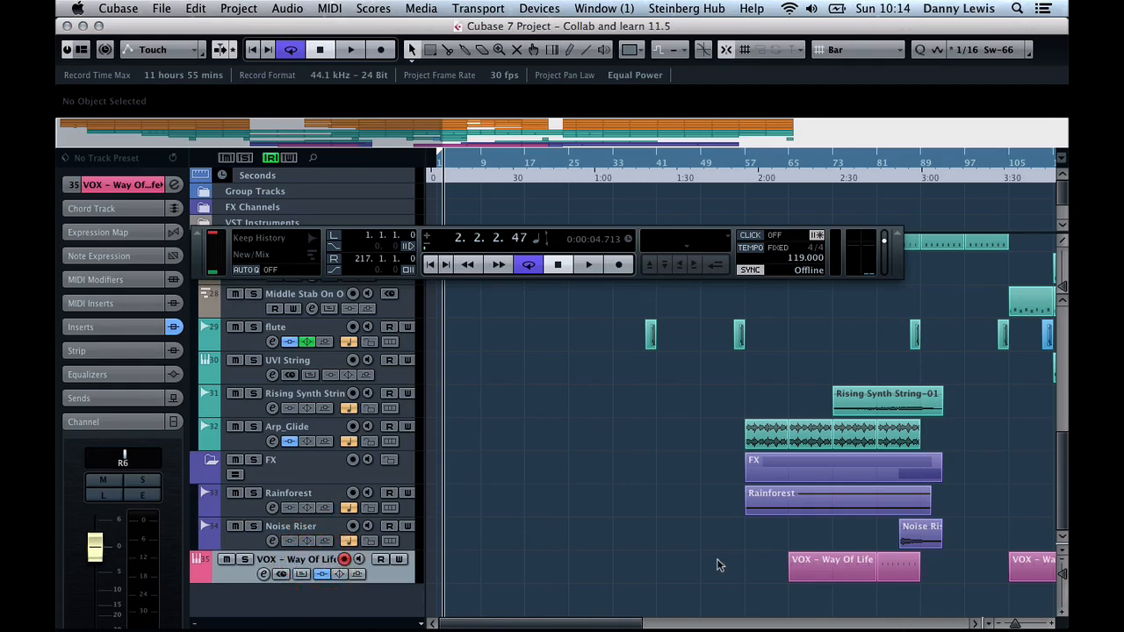
left_click(826, 563)
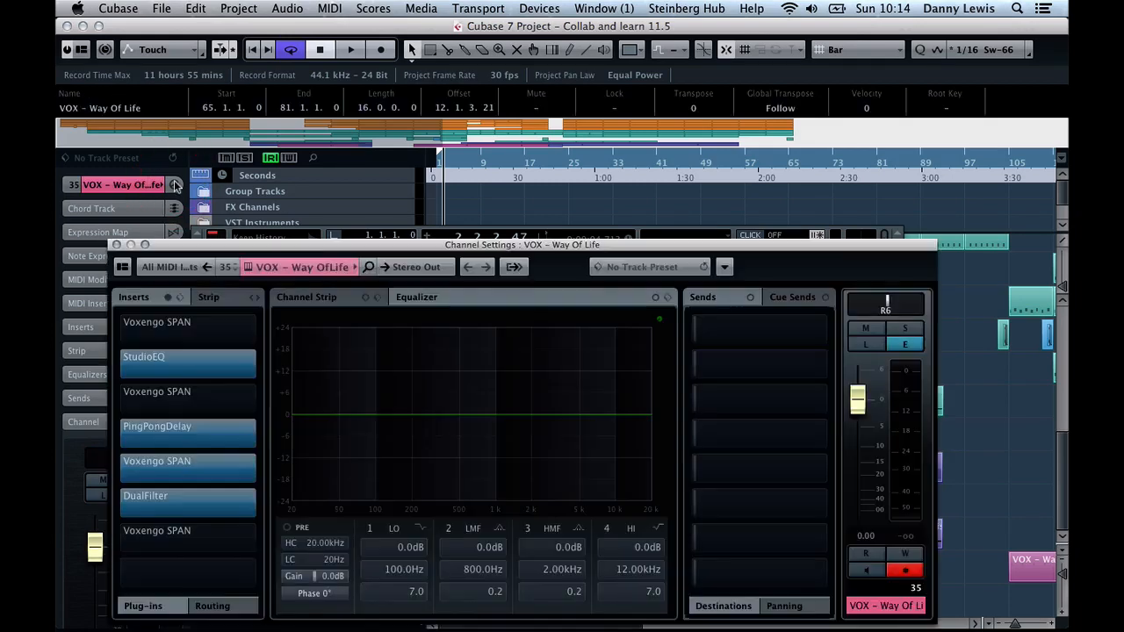
left_click(174, 185)
left_click(250, 267)
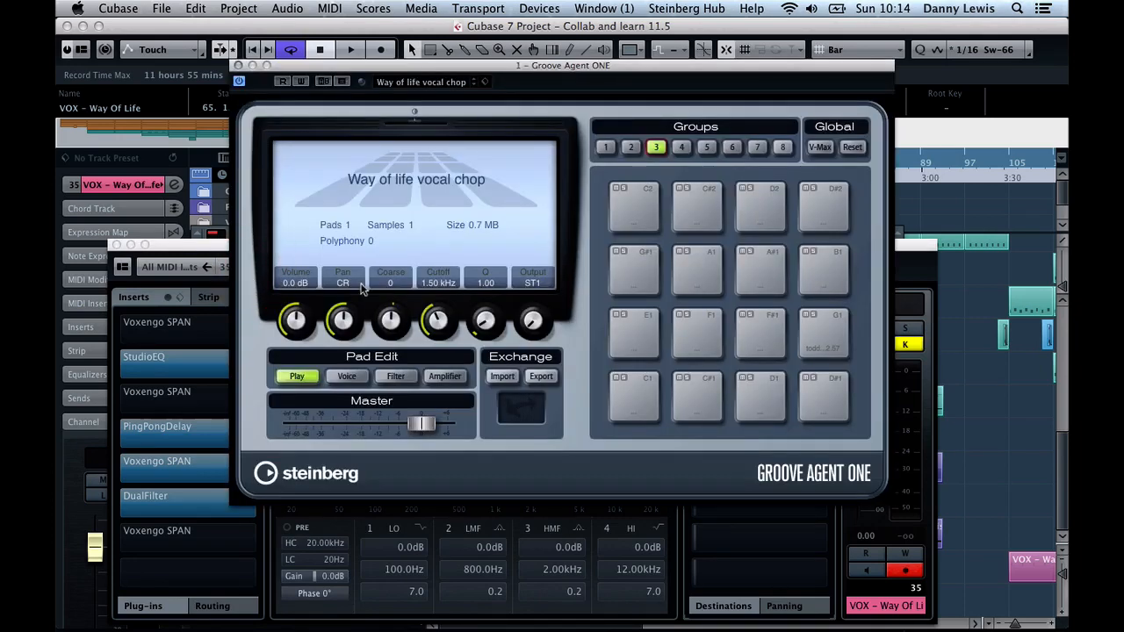
left_click(825, 344)
left_click(351, 377)
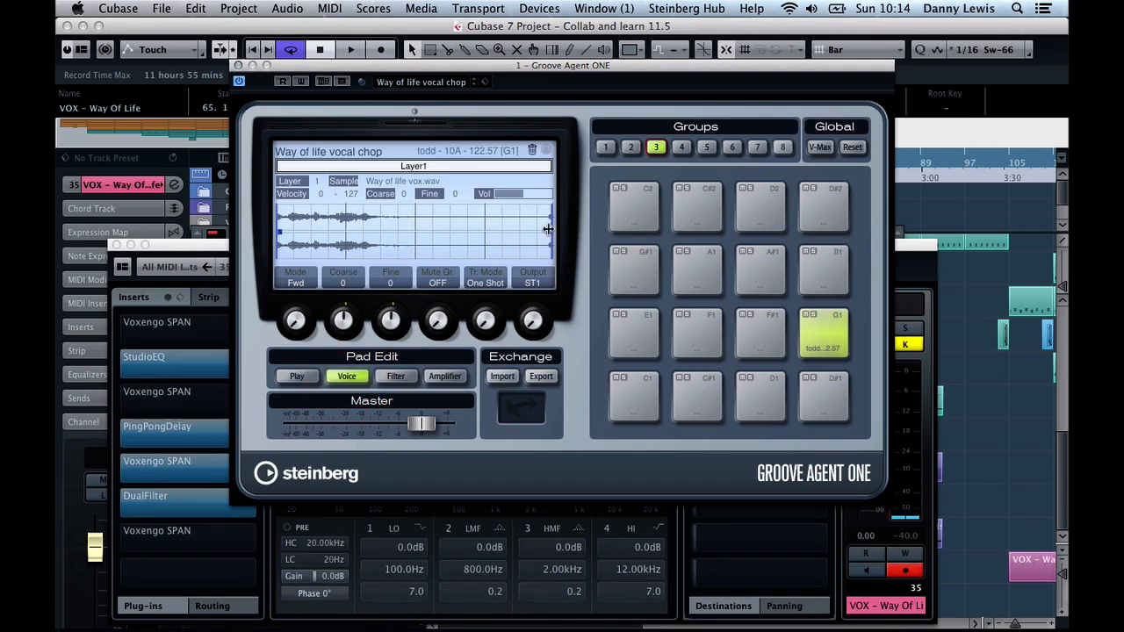
Shorten pad G1's sample by moving its end point to about the middle of the waveform, and audition the pad
mouse_move(548, 229)
left_mouse_down()
mouse_move(484, 239)
mouse_move(509, 231)
left_mouse_up()
left_click_drag(545, 230, 419, 231)
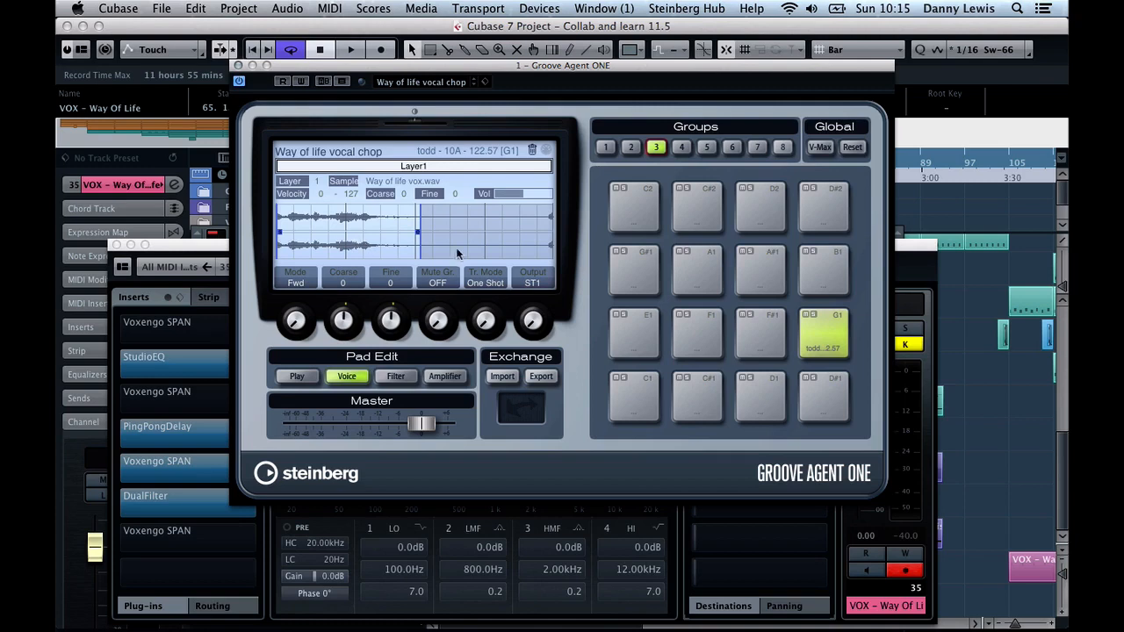
left_click(826, 347)
left_click(826, 346)
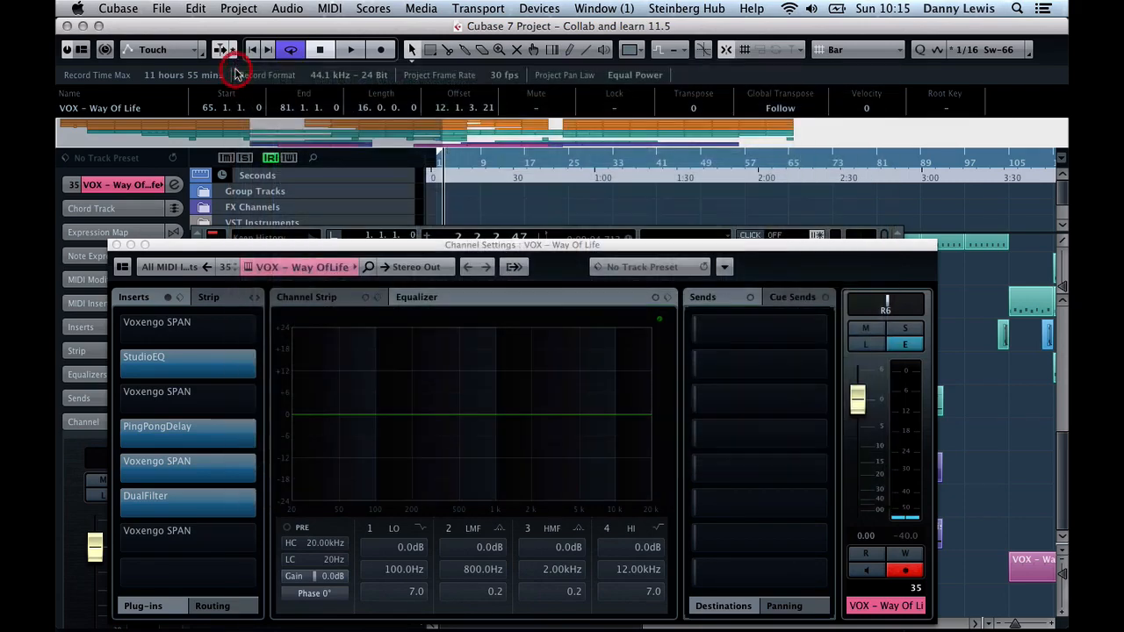
Close the Groove Agent ONE instrument and the VOX track's channel settings
left_click(238, 66)
left_click_drag(369, 248, 391, 106)
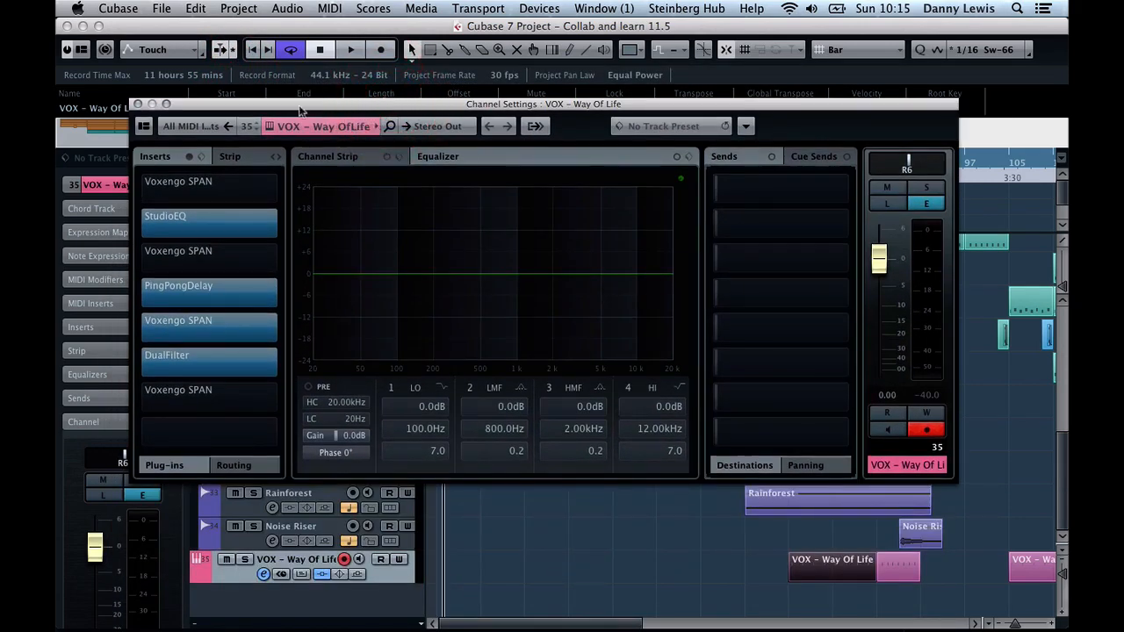
left_click(138, 103)
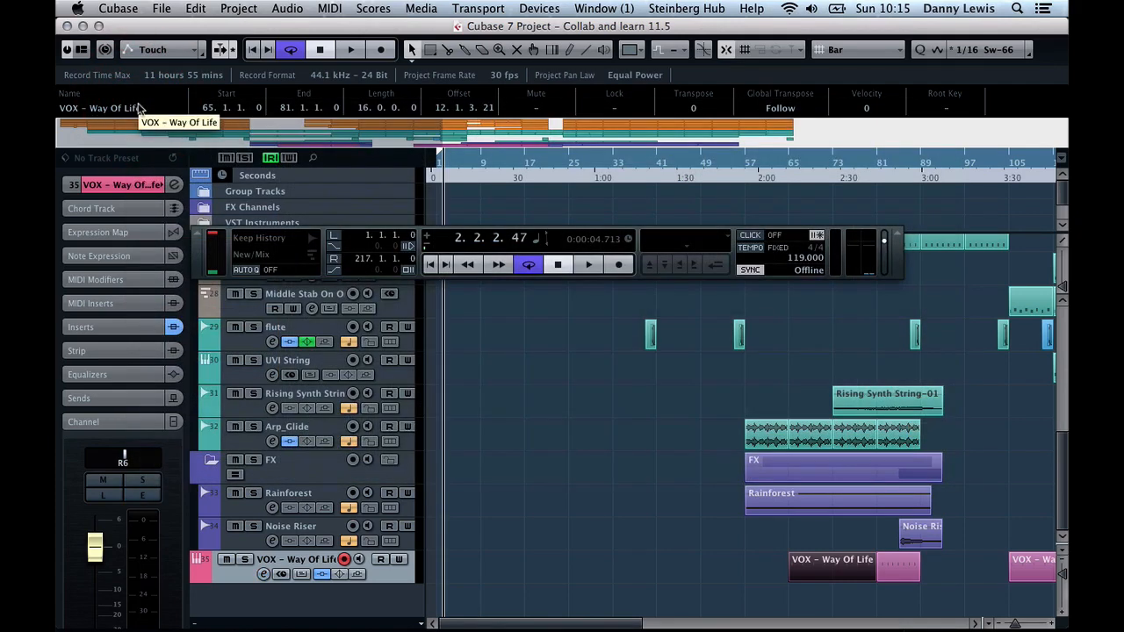
Open the MixConsole, enlarge its window to fill the screen, and show all channels
key("F3")
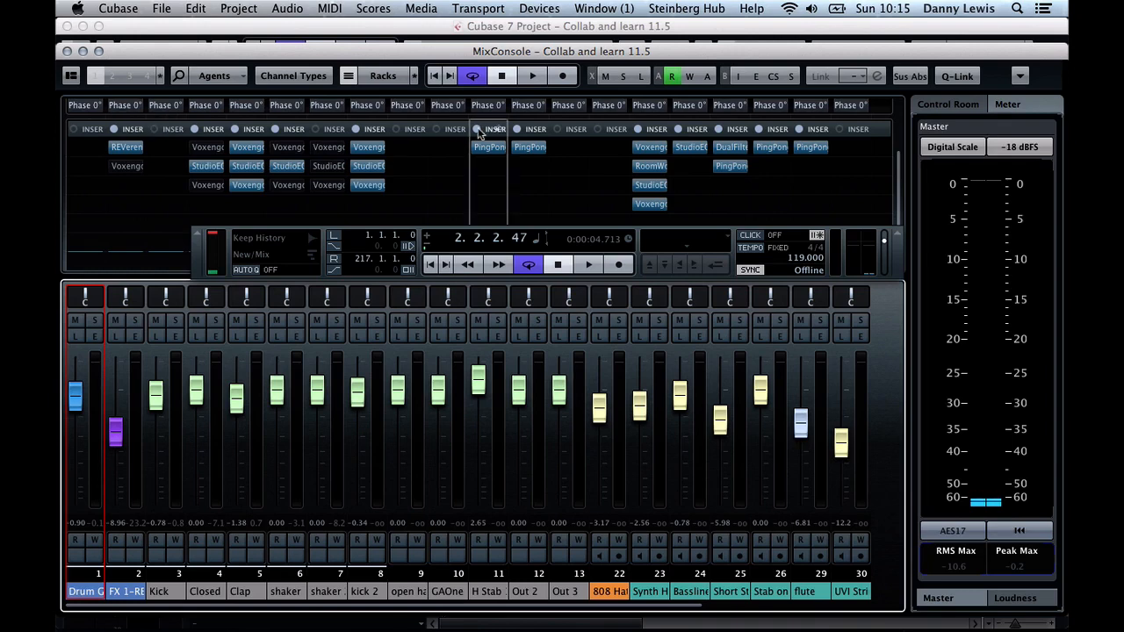
left_click(99, 51)
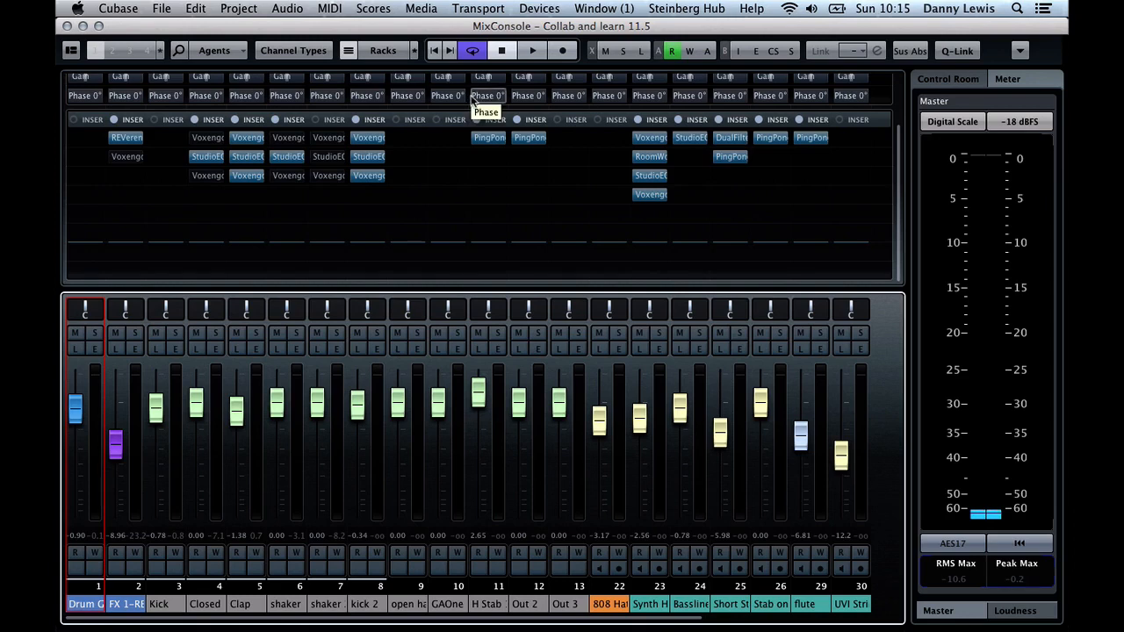
scroll(472, 101, "up", 3)
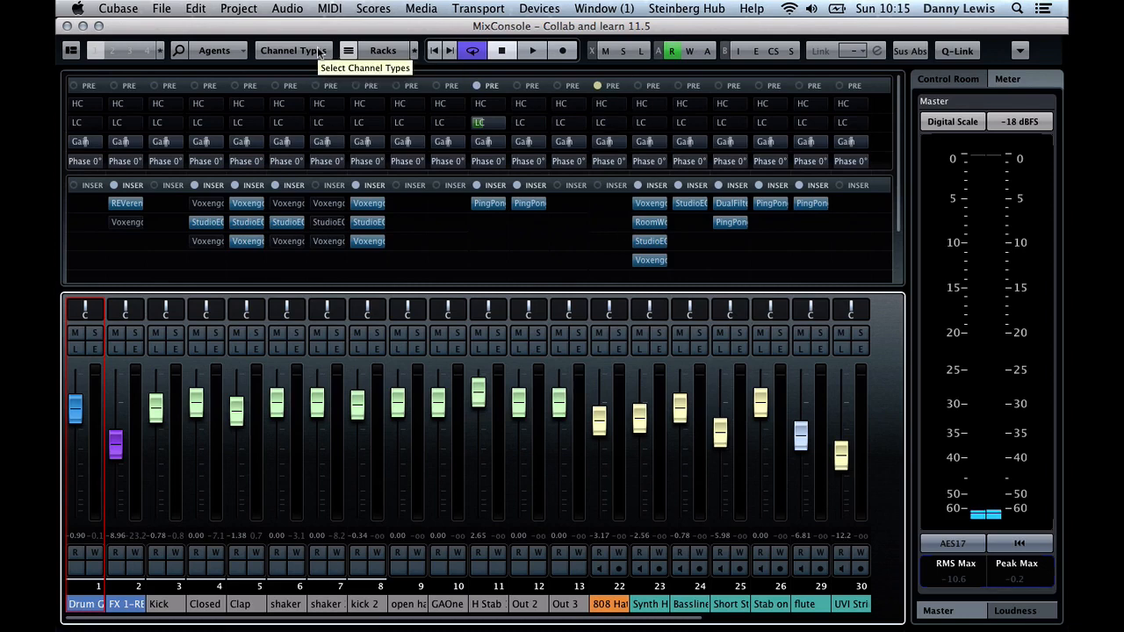
left_click(243, 52)
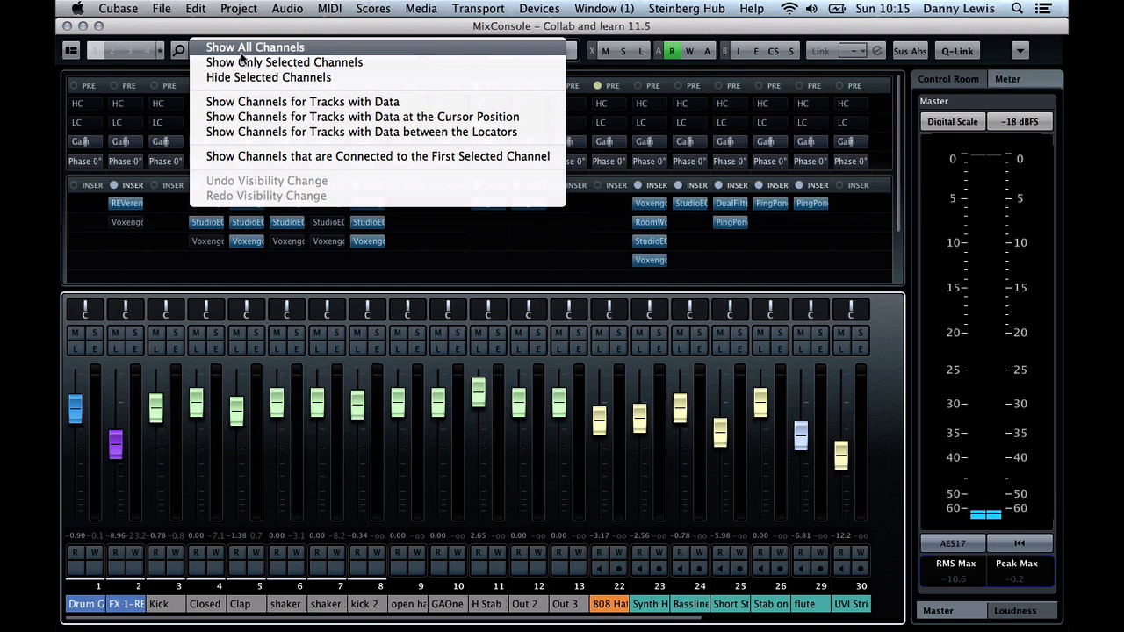
left_click(239, 50)
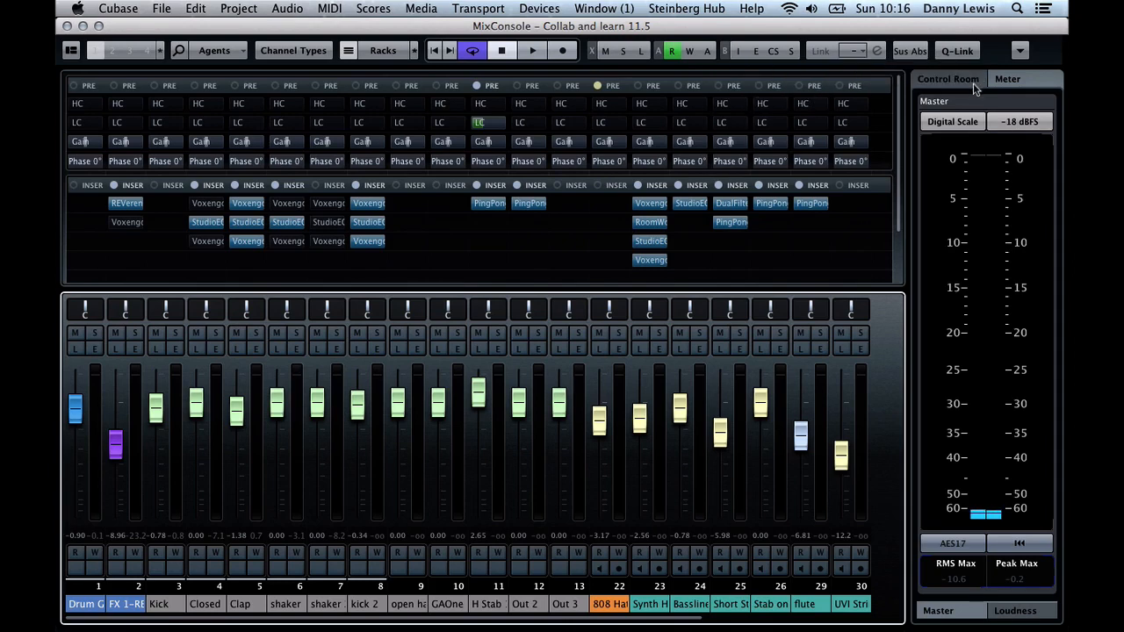
Reset all MixConsole channels to their default settings and close the console window
left_click(1019, 53)
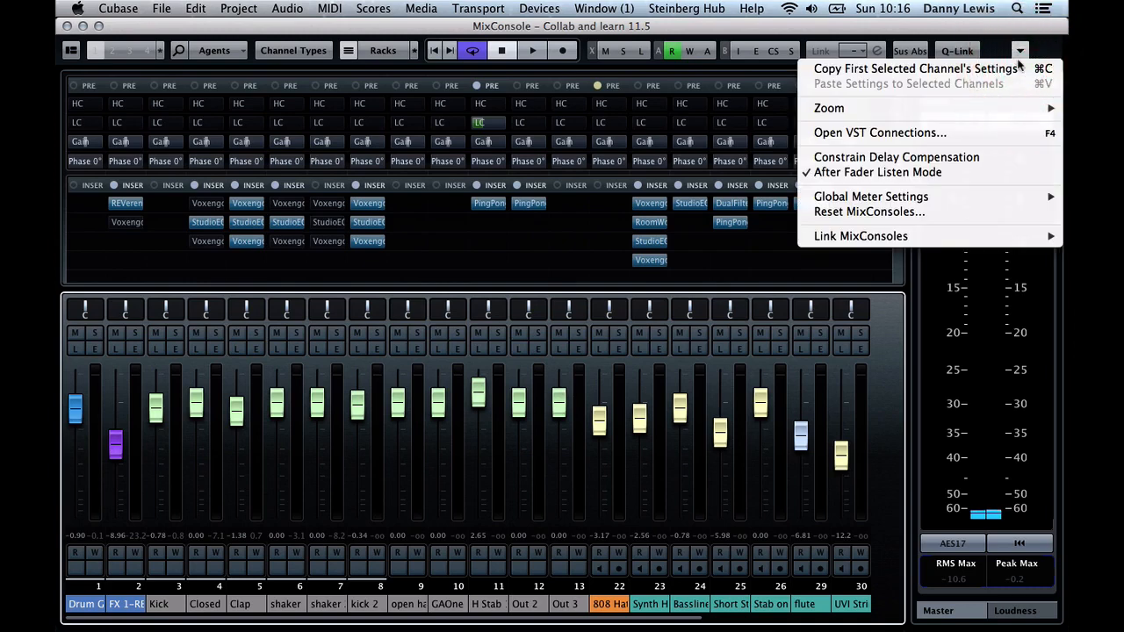
left_click(878, 213)
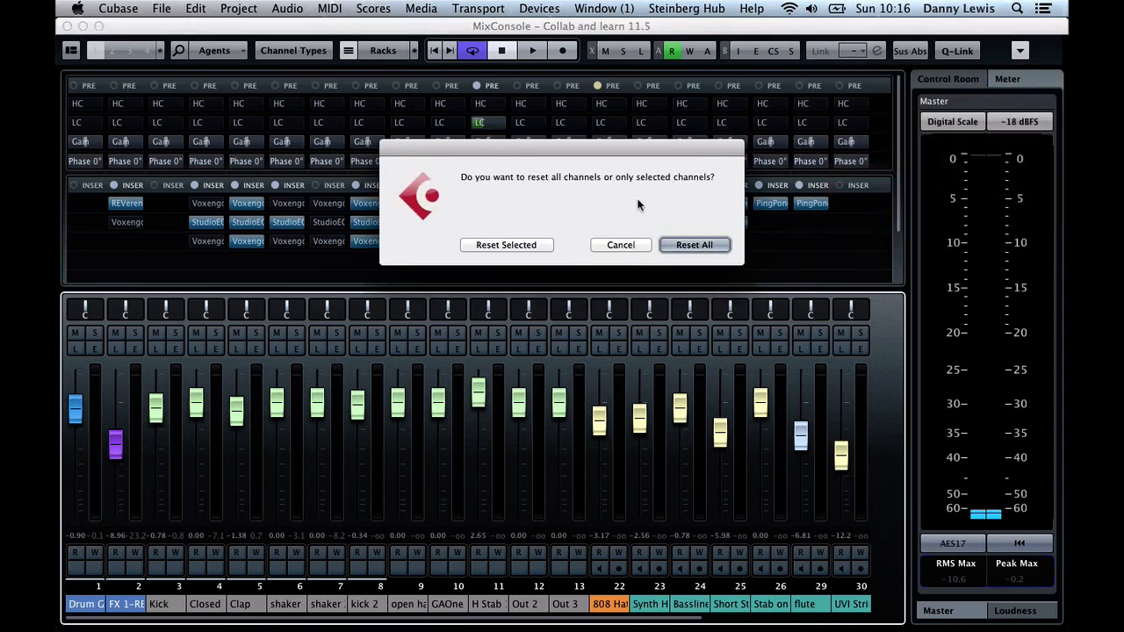
left_click(691, 245)
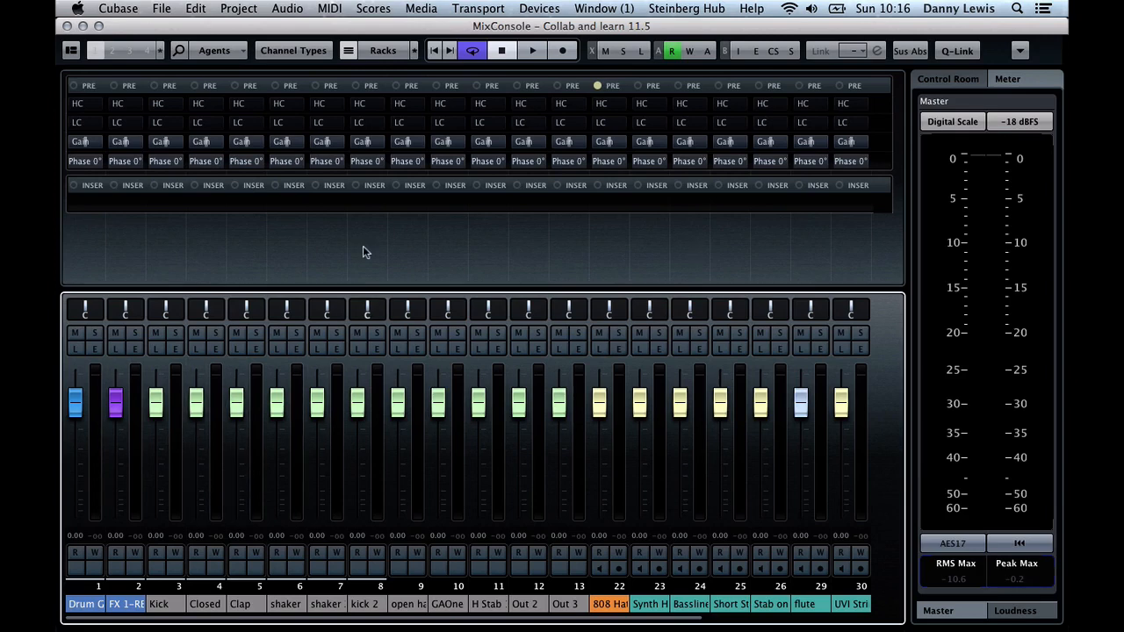
left_click(66, 27)
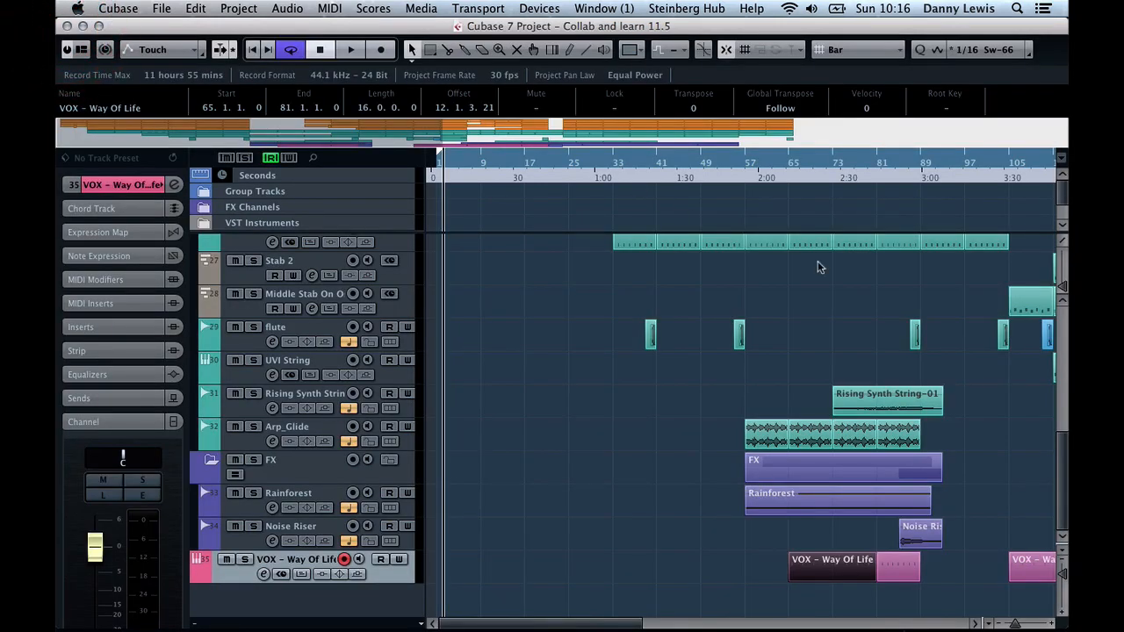
Set the locators around the Arp_Glide event at bar 73 and briefly look inside the Group Tracks folder
scroll(817, 267, "right", 5)
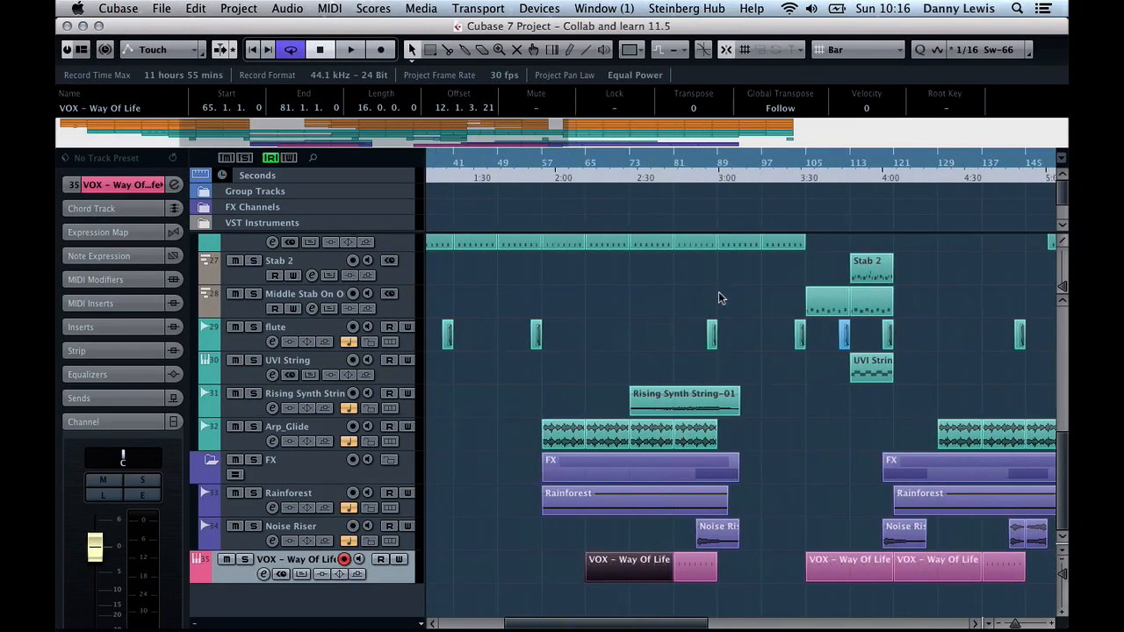
left_click(643, 431)
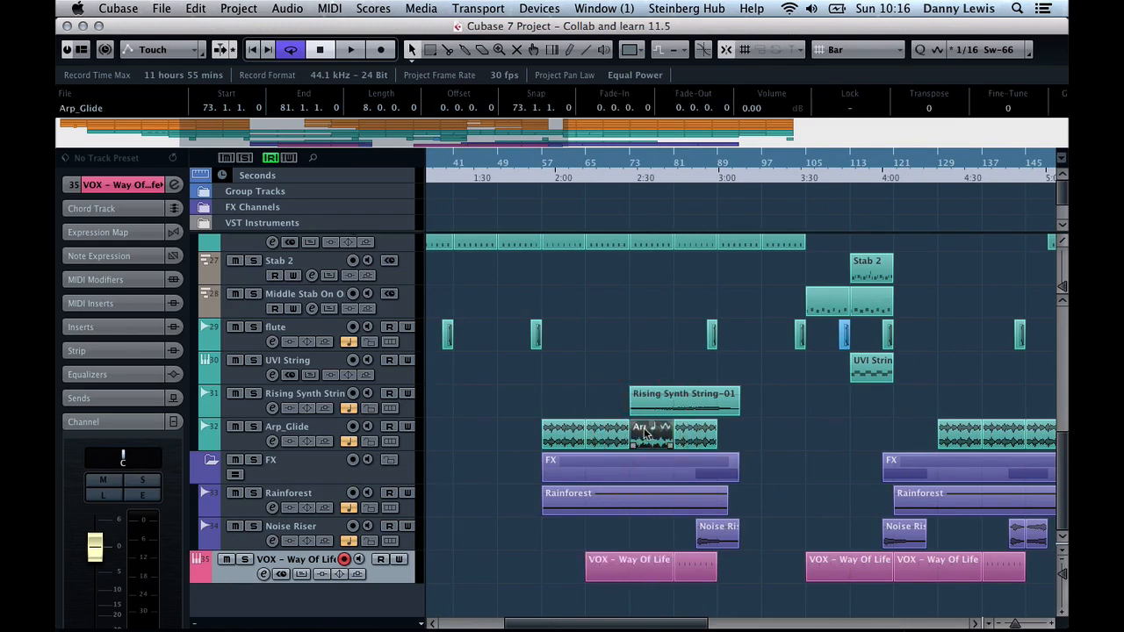
key("p")
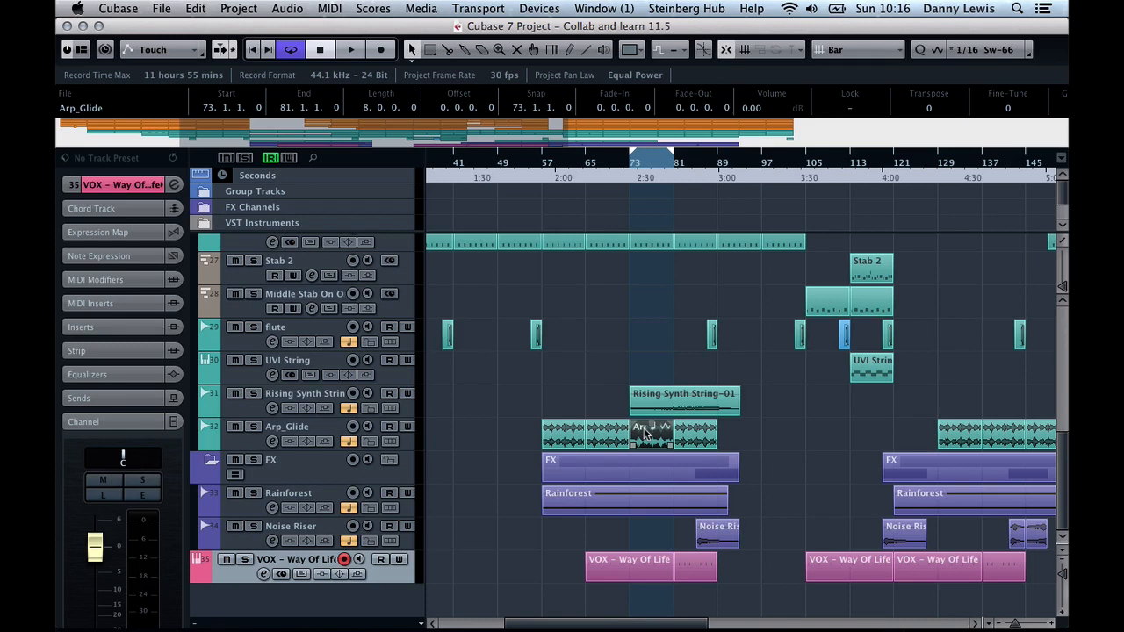
left_click(204, 190)
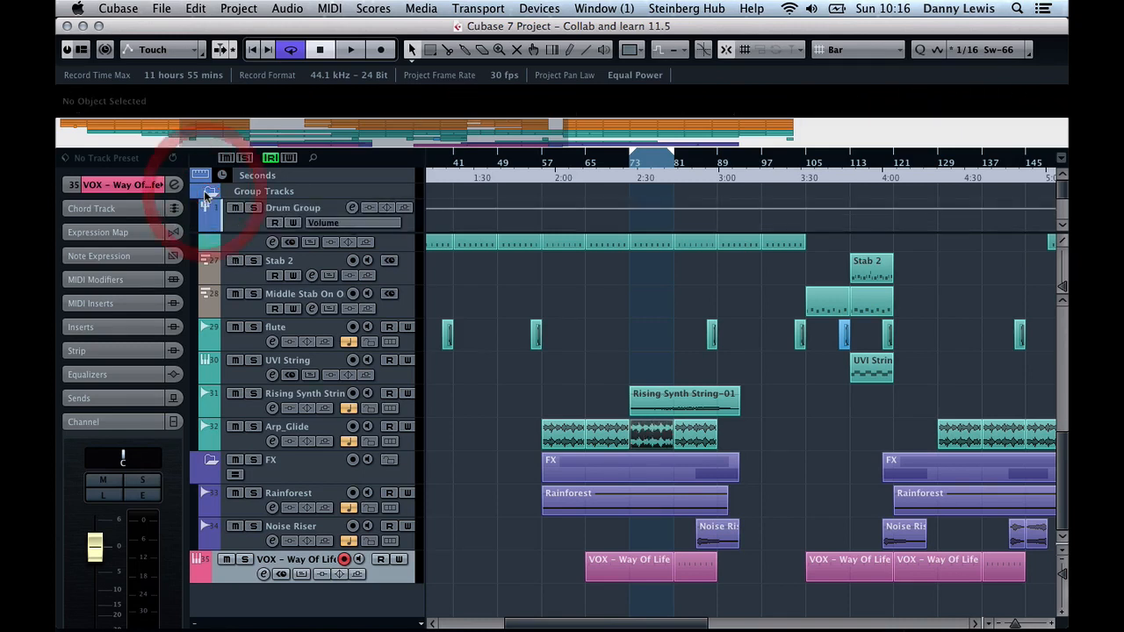
left_click(203, 190)
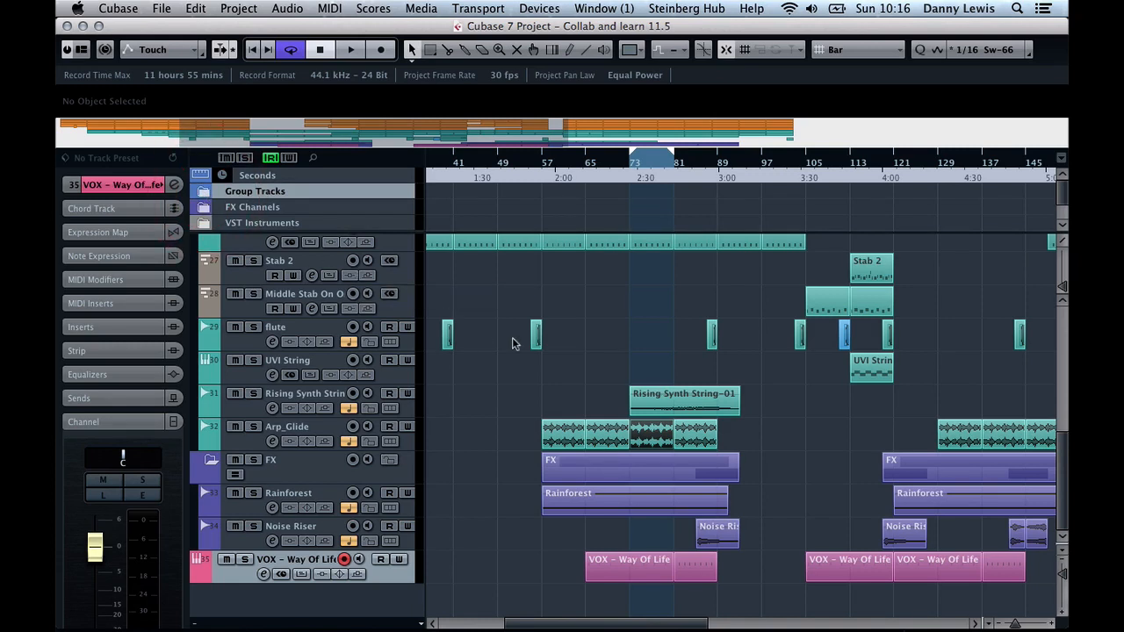
Reopen the MixConsole and look across its channels through to the stereo output
key("F3")
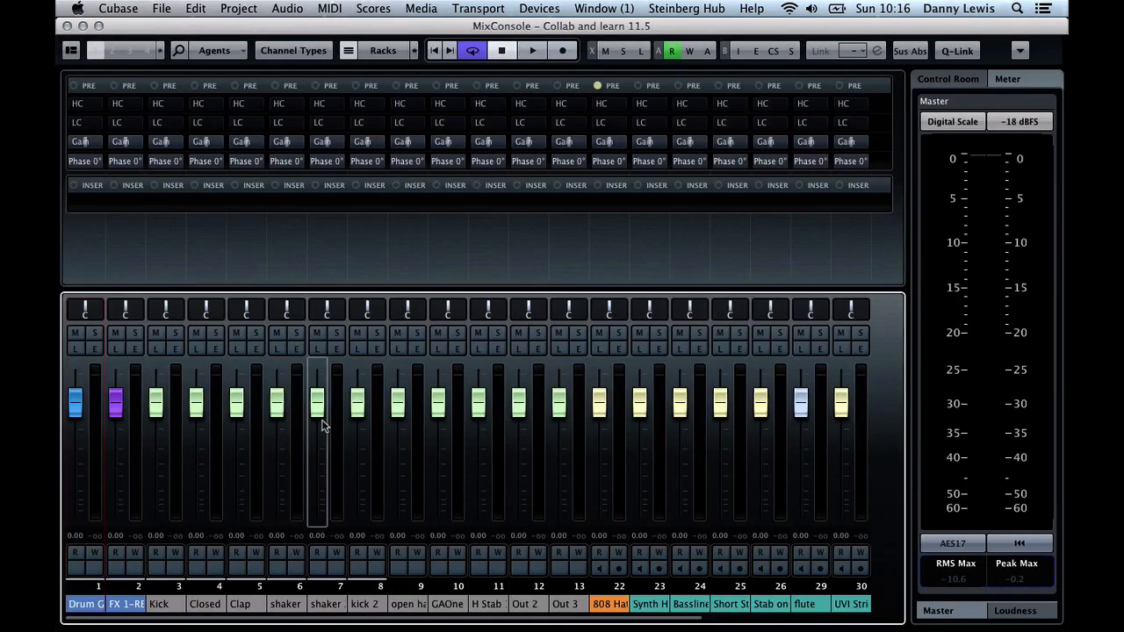
scroll(324, 425, "right", 1)
scroll(324, 425, "left", 1)
scroll(211, 457, "right", 6)
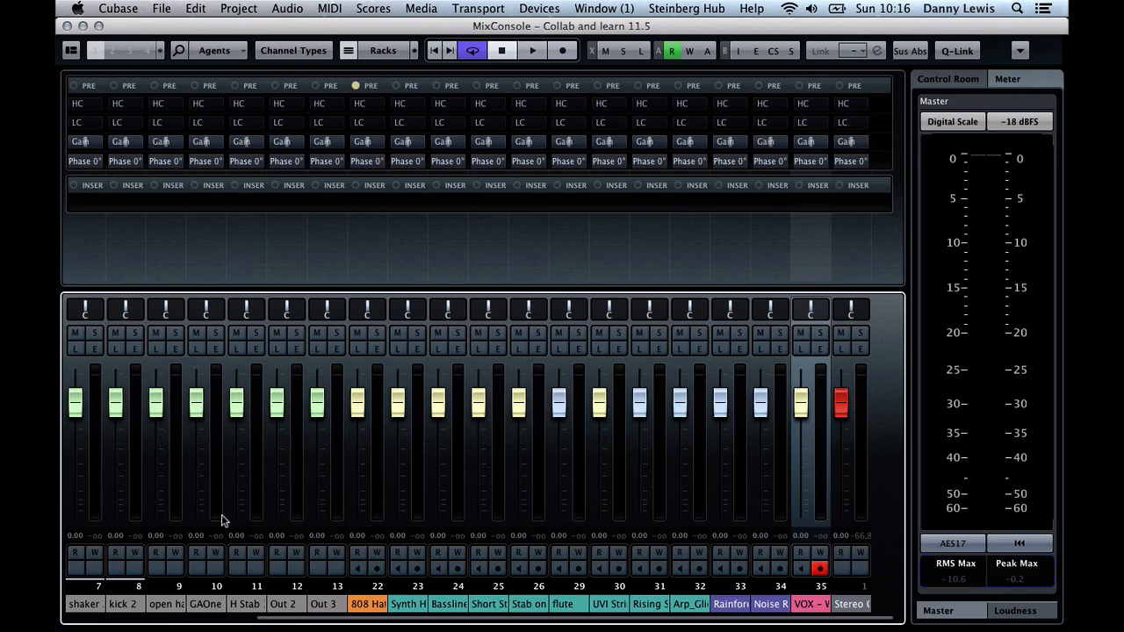
scroll(221, 521, "left", 6)
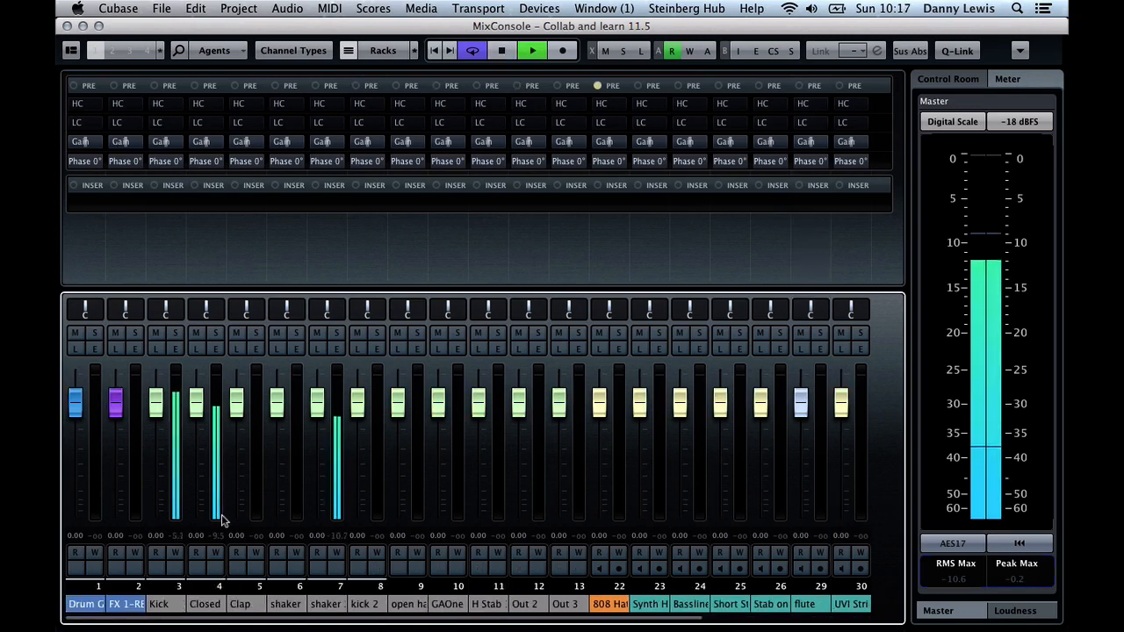
Play the located section to check the channel and master levels, raising the system volume
key("XF86AudioRaiseVolume")
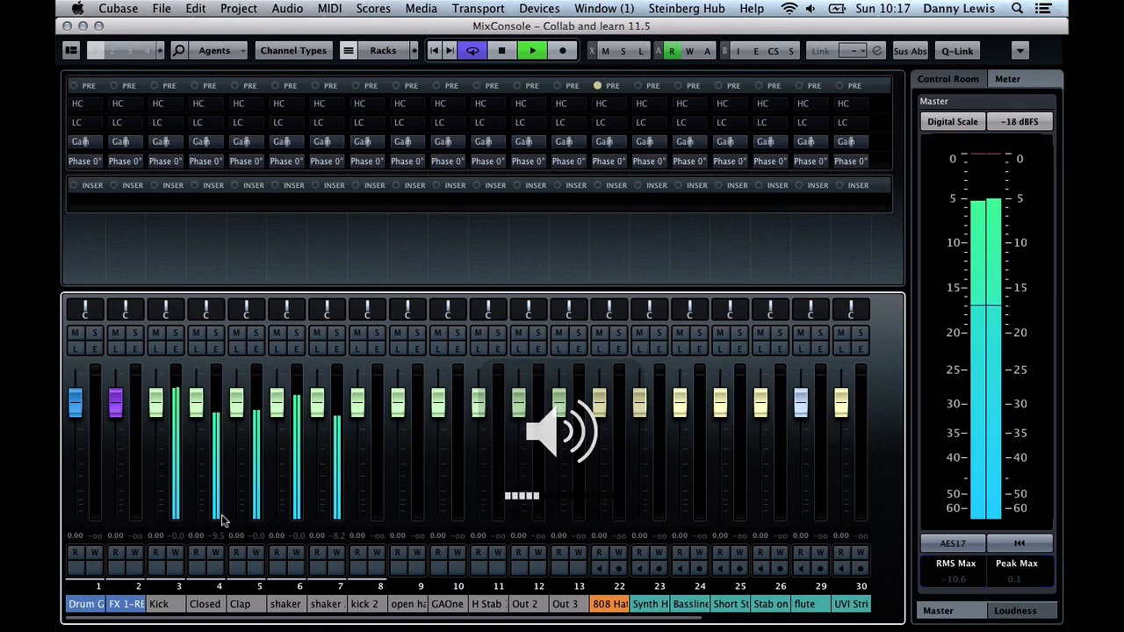
key("space")
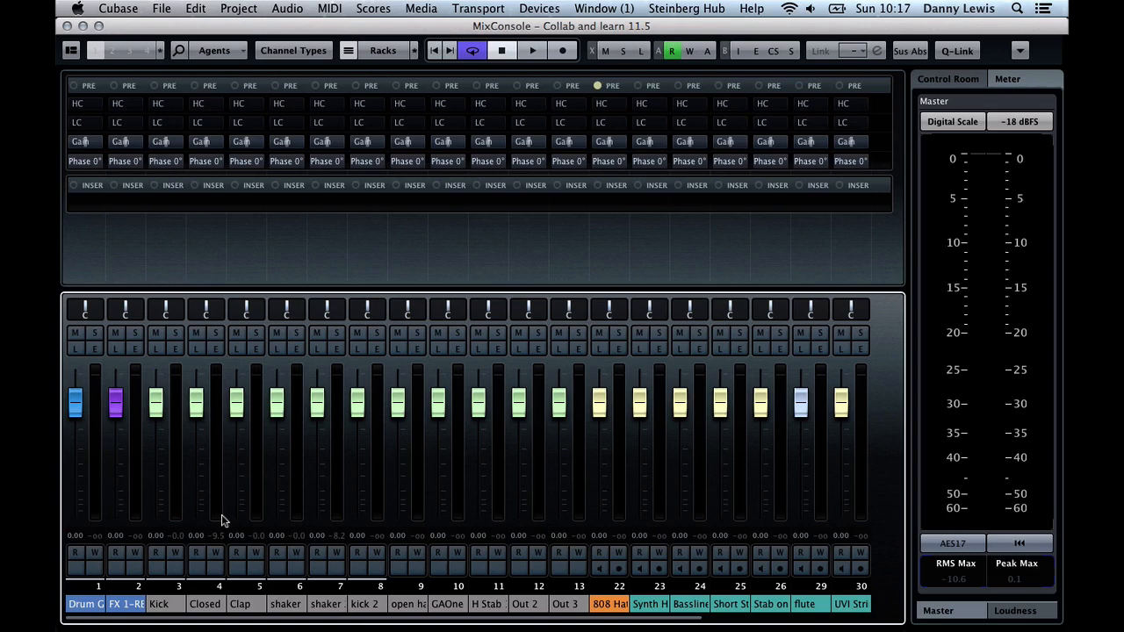
key("space")
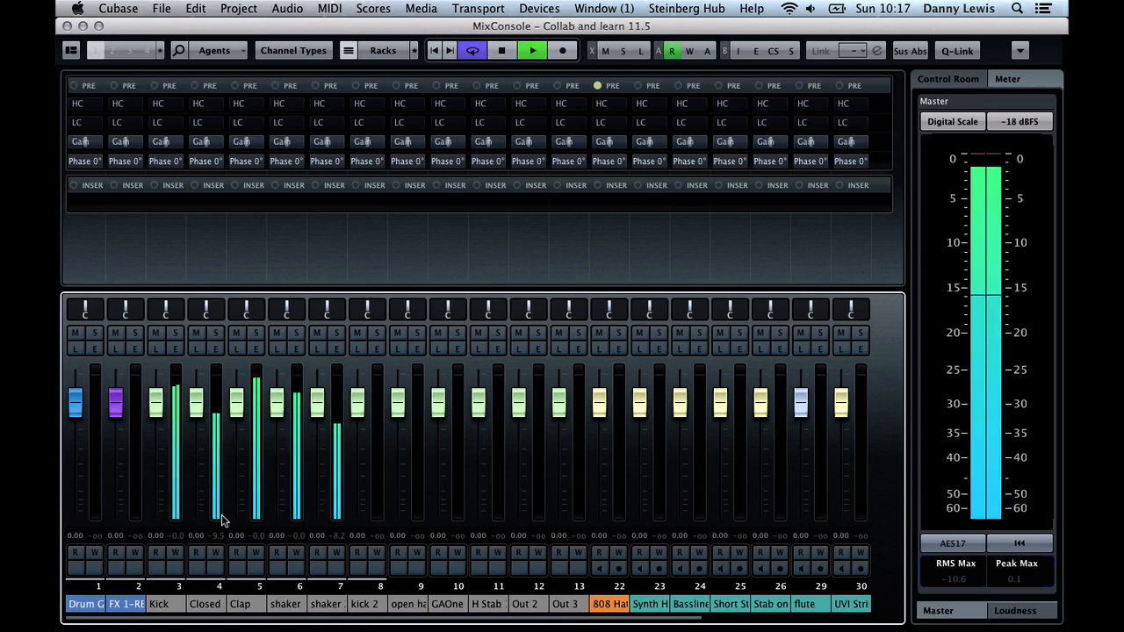
key("space")
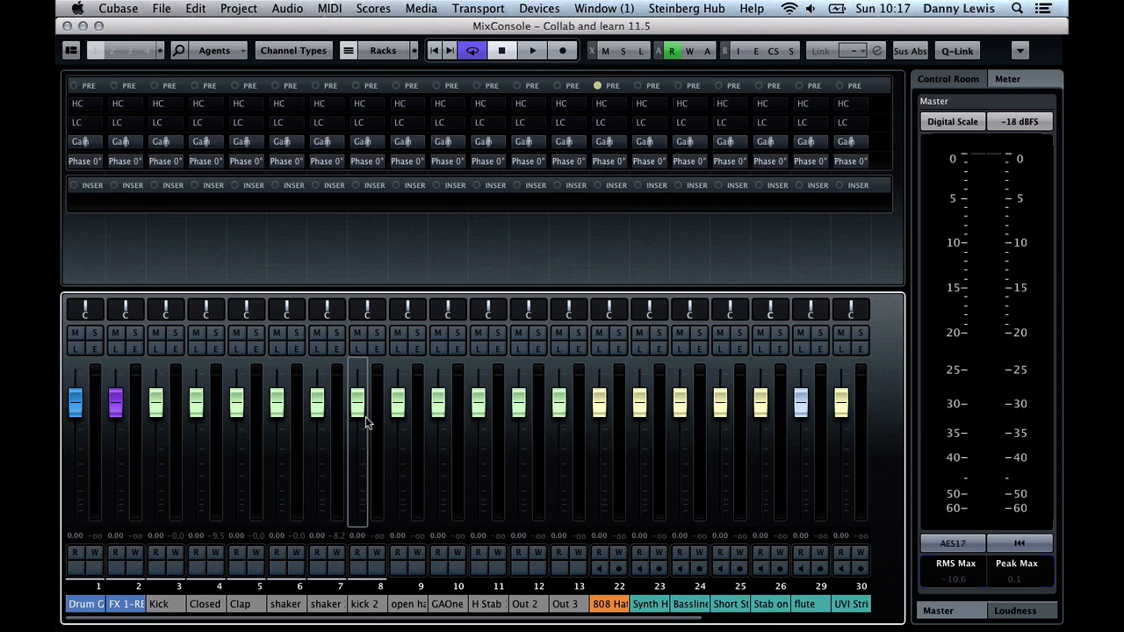
Select the seven drum channels 3 to 9, from Kick through the open hat, together
left_click(165, 603)
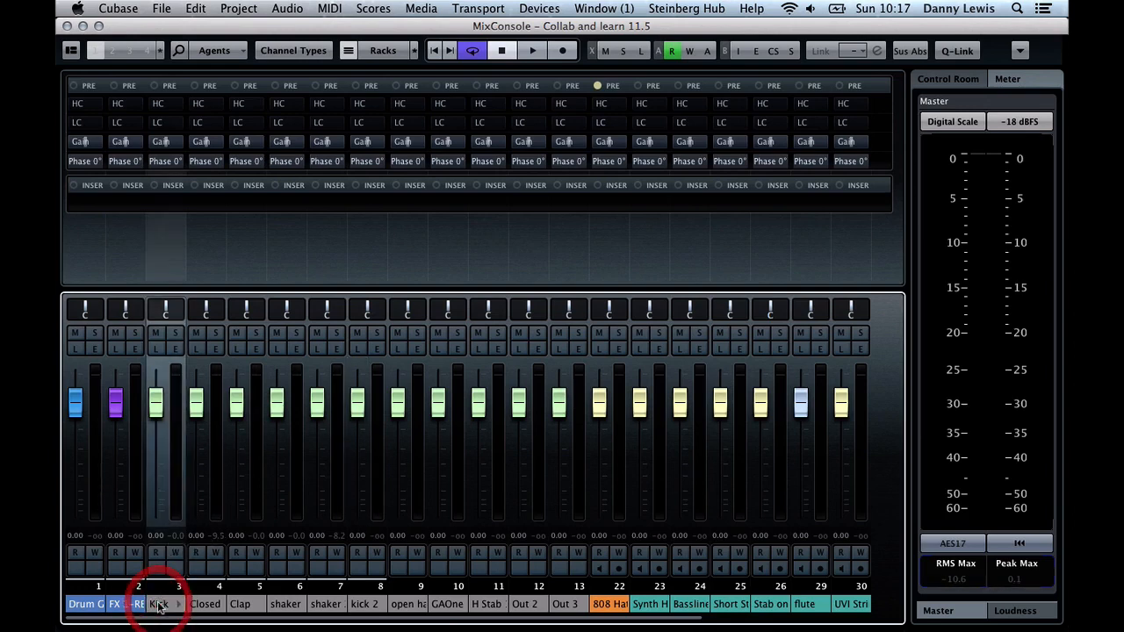
left_click(204, 604, "shift")
left_click(239, 604, "shift")
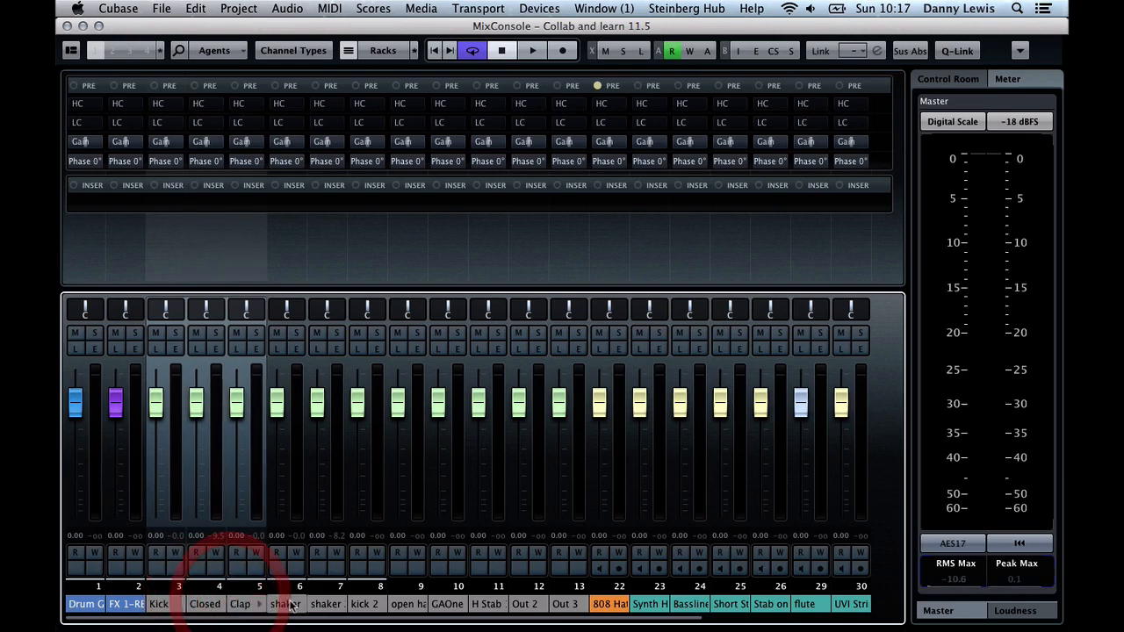
left_click(291, 604, "shift")
left_click(325, 604, "shift")
left_click(365, 599, "shift")
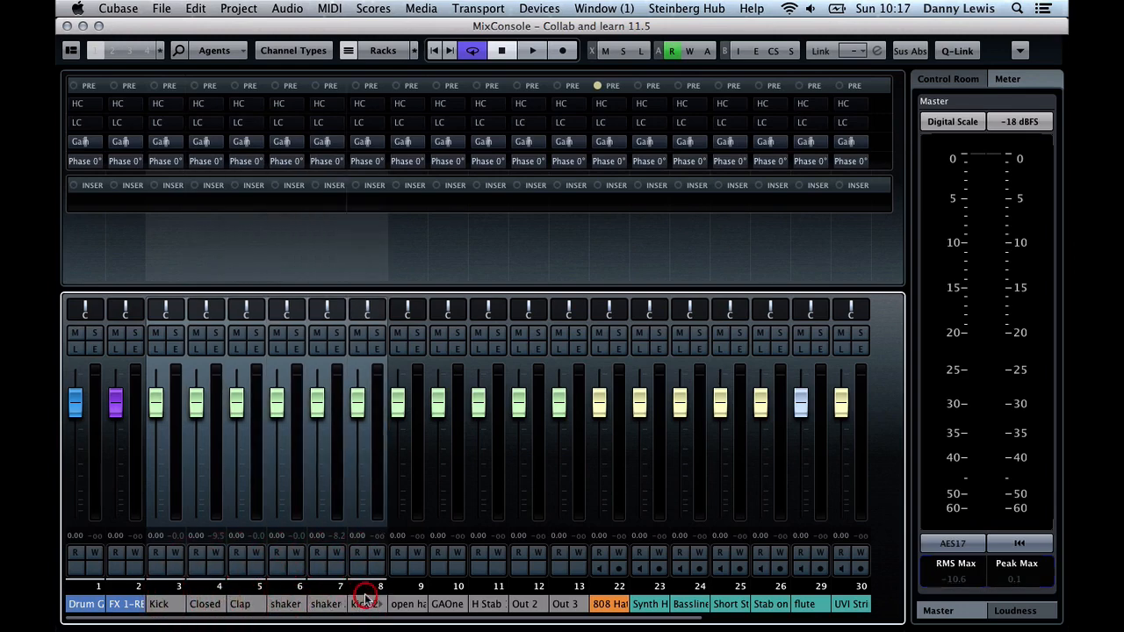
left_click(406, 604, "shift")
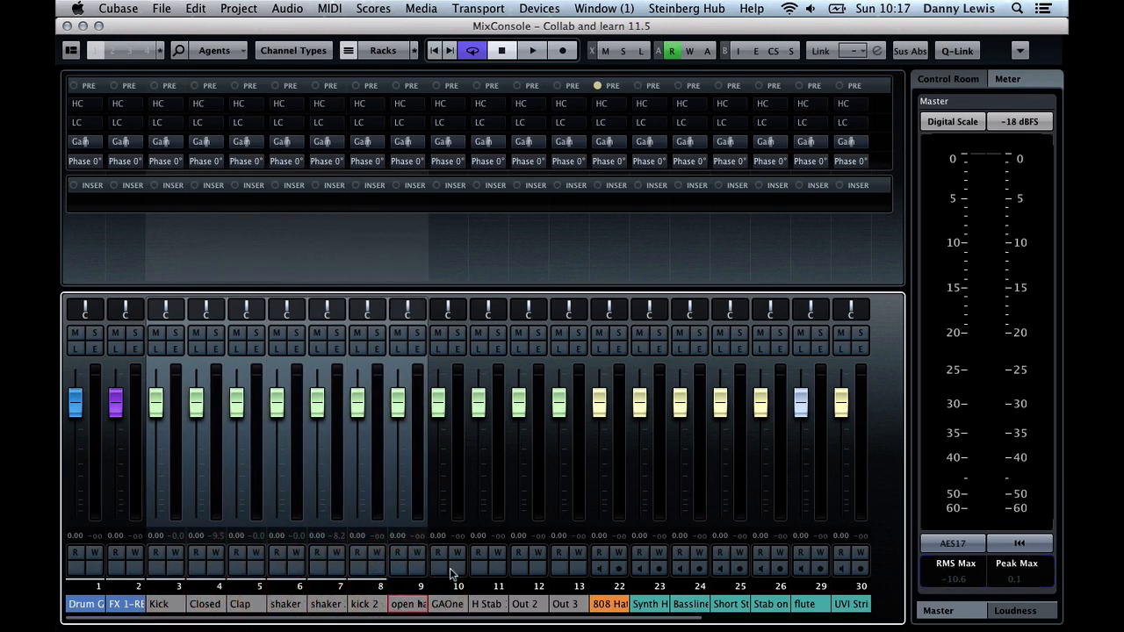
right_click(400, 410)
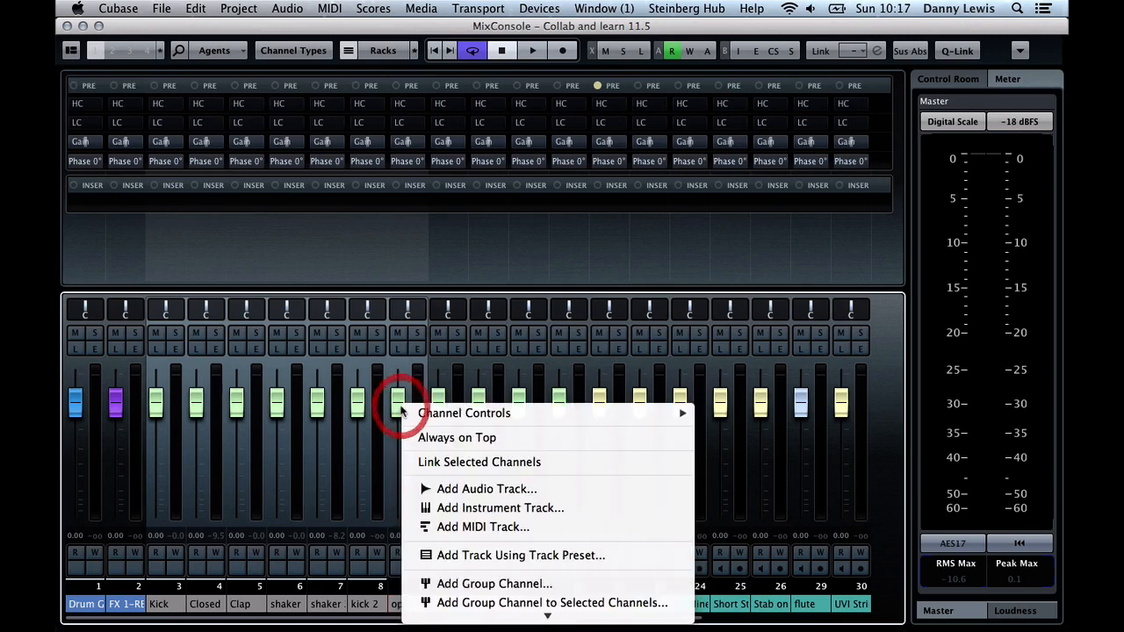
left_click(451, 464)
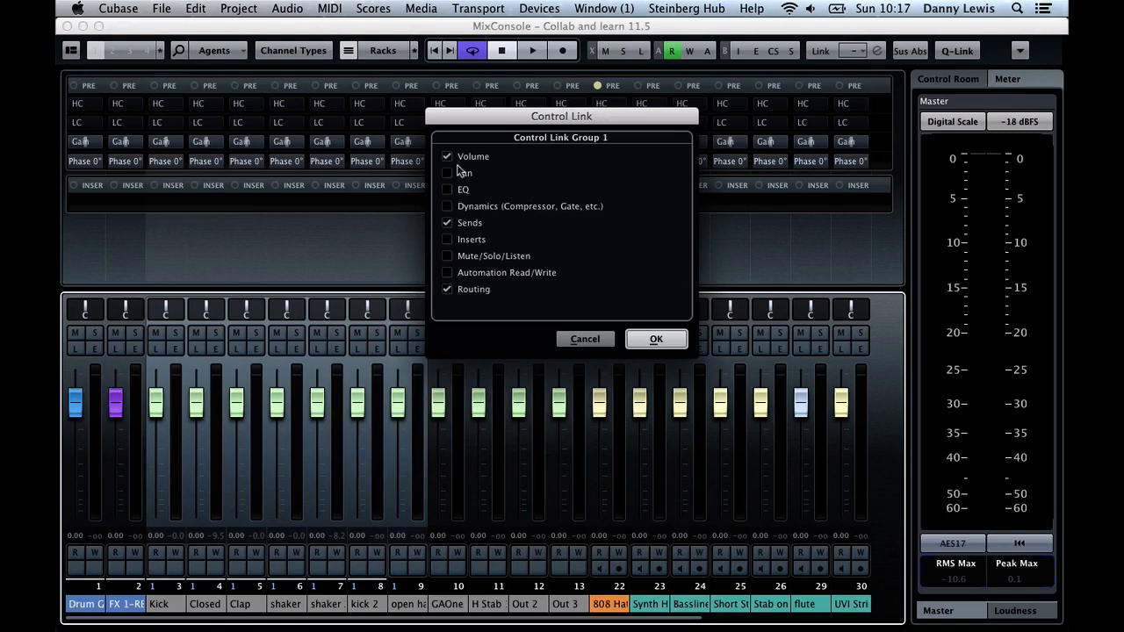
left_click(584, 339)
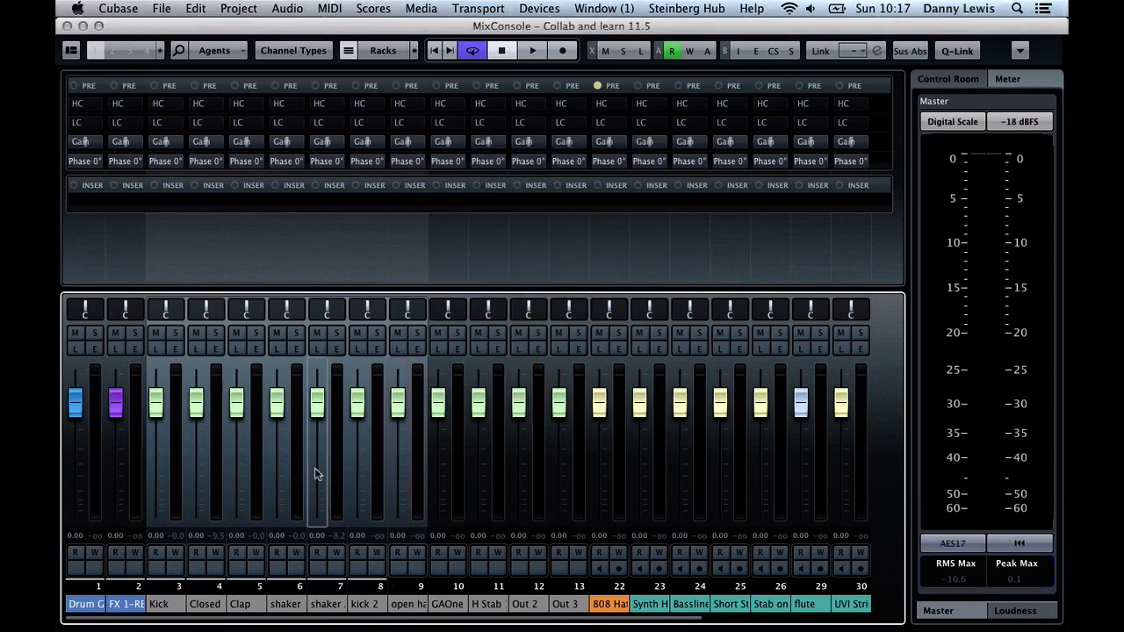
Link the selected drum channels, adding Pan, EQ, Dynamics, Inserts, Mute/Solo/Listen and Automation Read/Write so that every parameter is linked
right_click(346, 464)
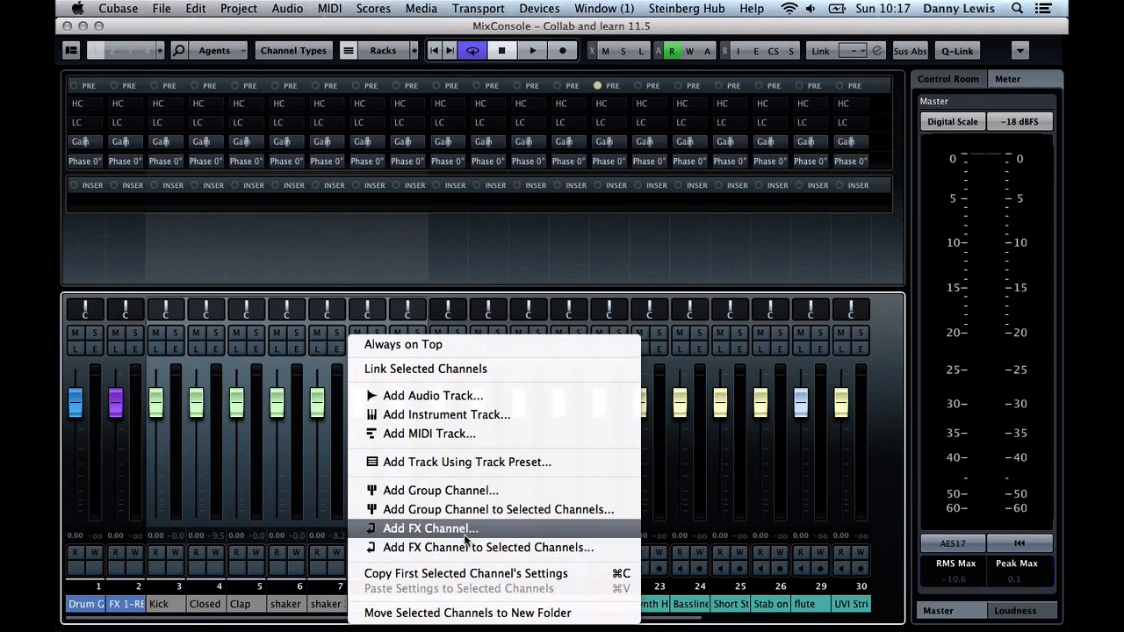
left_click(446, 375)
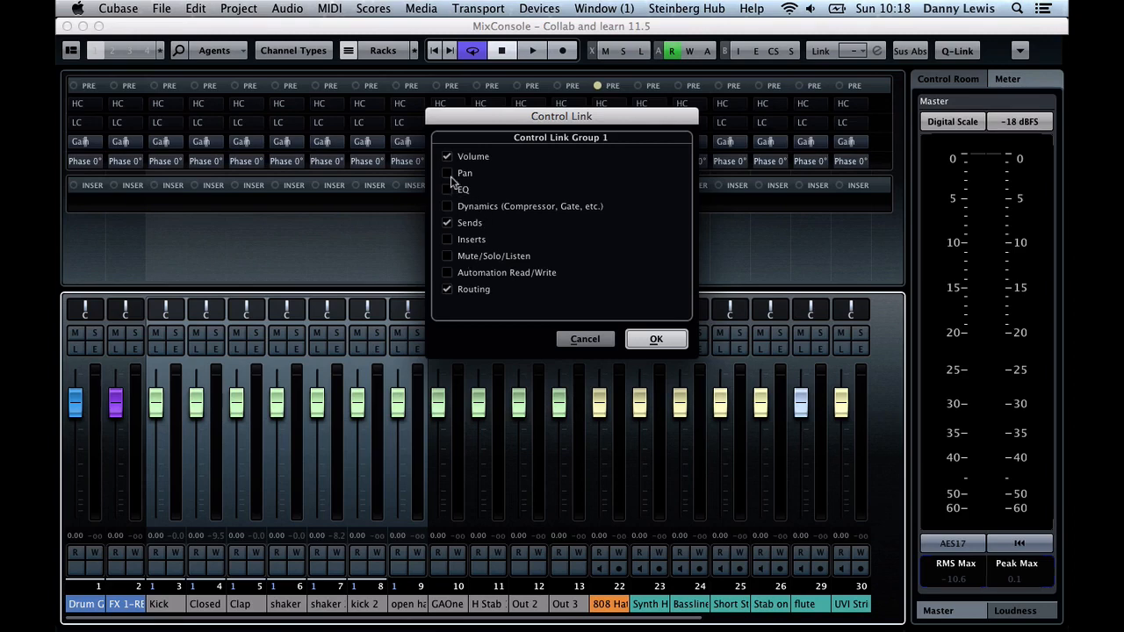
left_click(448, 173)
left_click(448, 189)
left_click(448, 207)
left_click(448, 239)
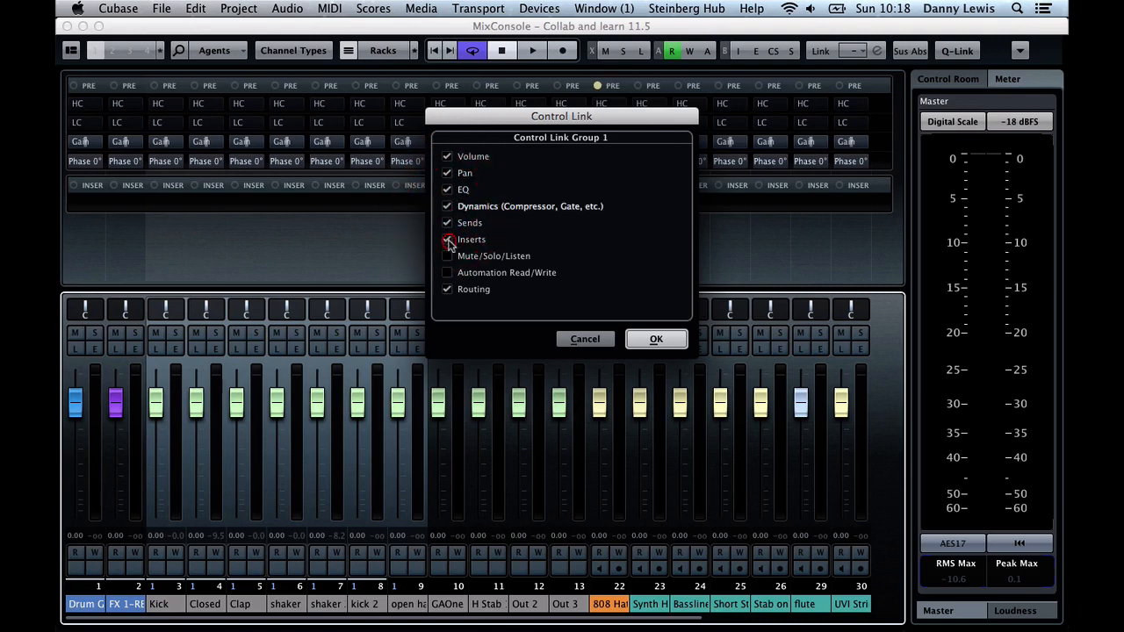
left_click(447, 256)
left_click(448, 272)
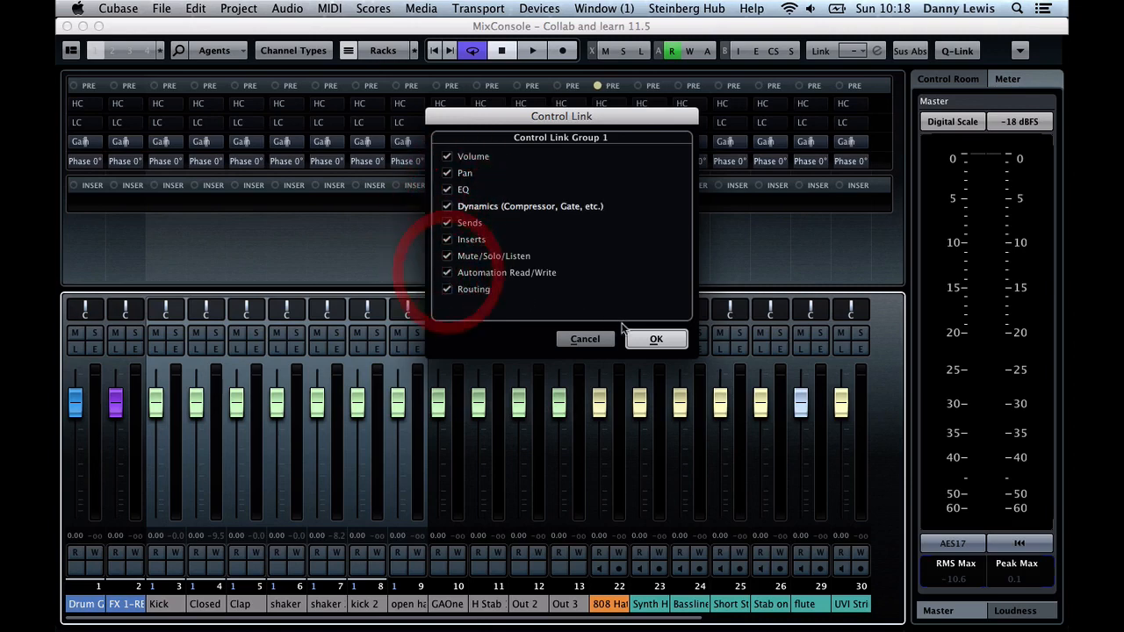
left_click(656, 339)
Lower the linked drum faders to about -8.51 dB while playing the located section to judge the level
left_click_drag(401, 411, 406, 447)
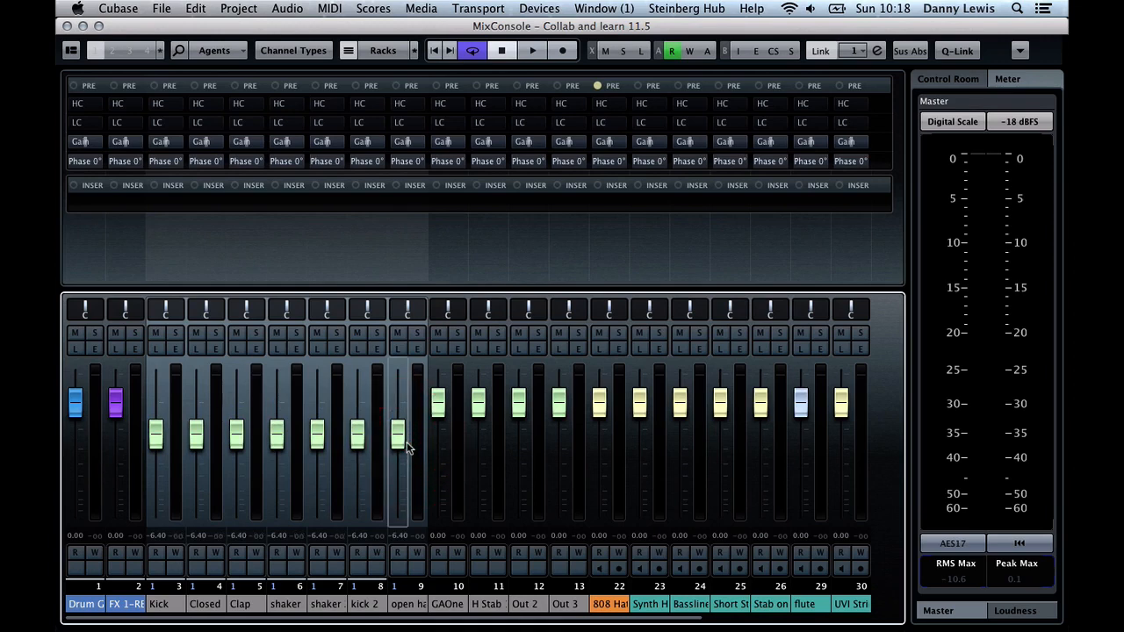
key("space")
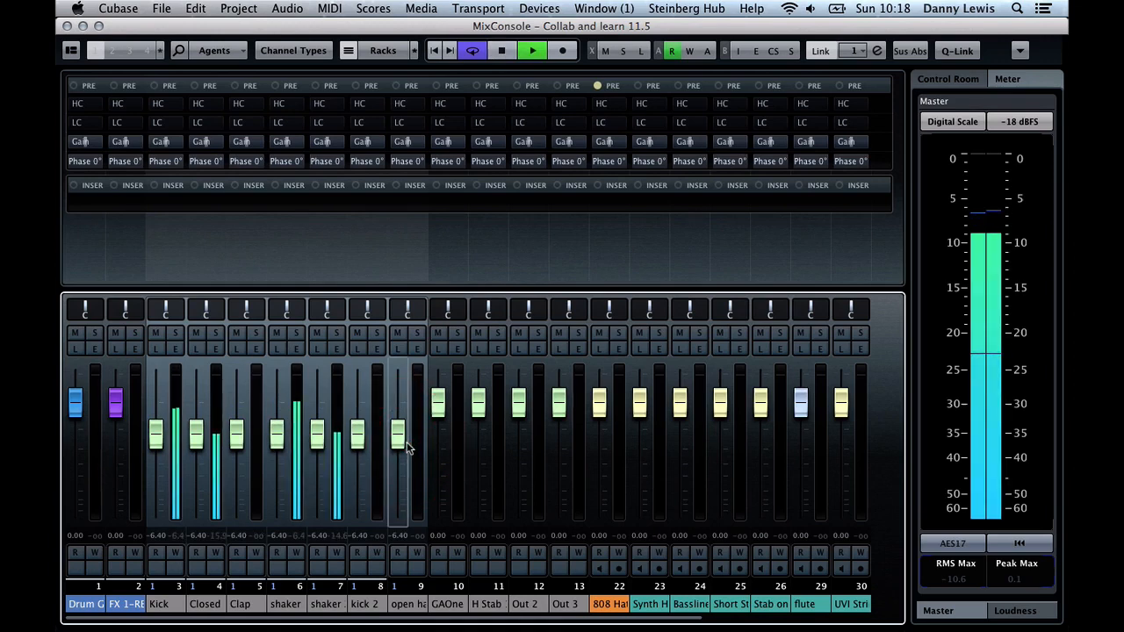
mouse_move(406, 442)
left_mouse_down()
mouse_move(406, 481)
mouse_move(400, 462)
left_mouse_up()
key("space")
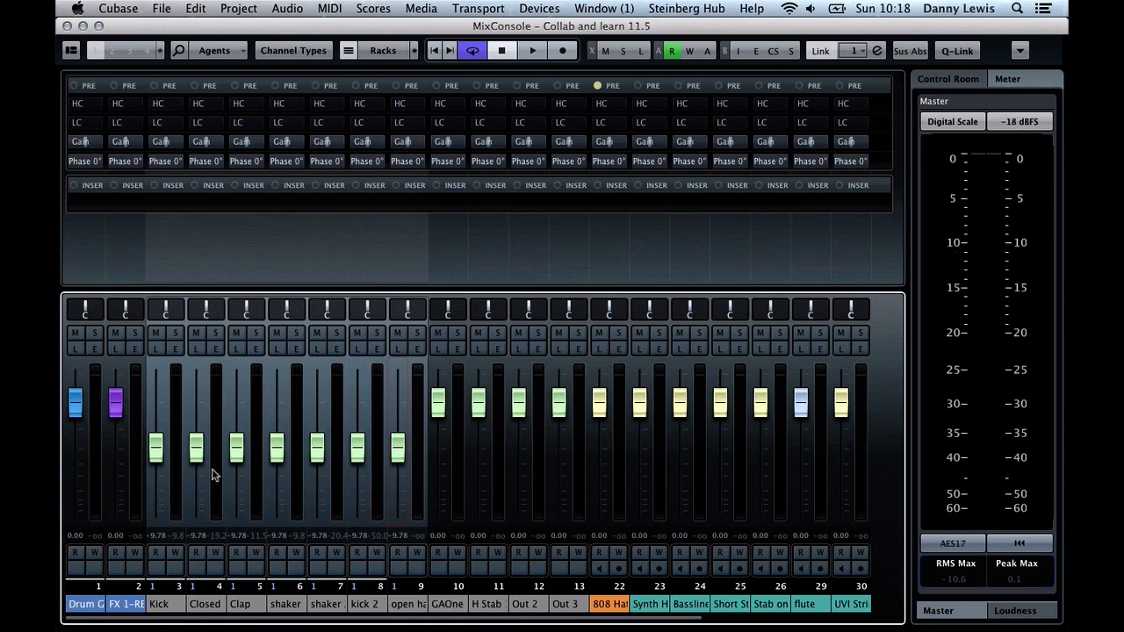
left_click_drag(156, 456, 157, 451)
key("space")
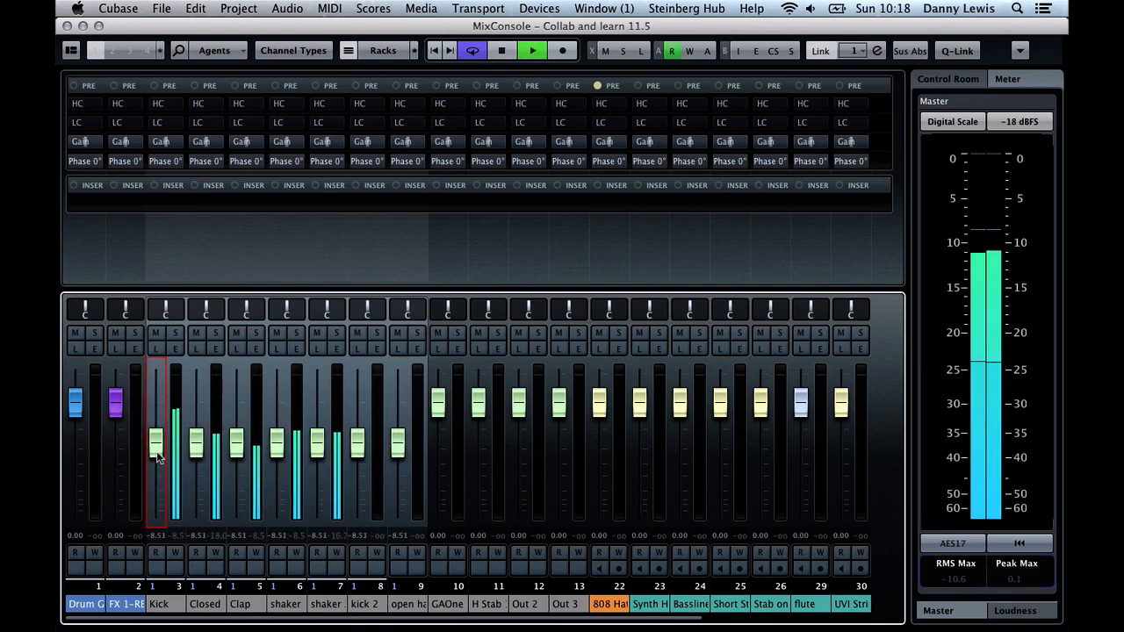
Stop playback and lower the fader of Synth H channel 23 to about -12.1 dB
key("space")
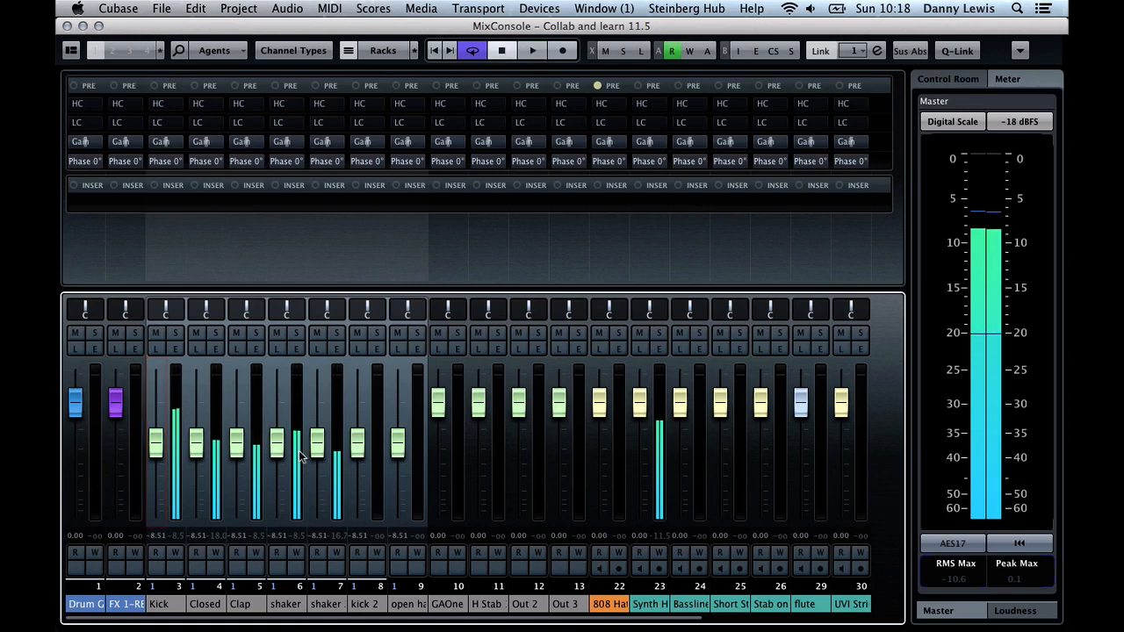
left_click(642, 431)
left_click_drag(642, 431, 641, 455)
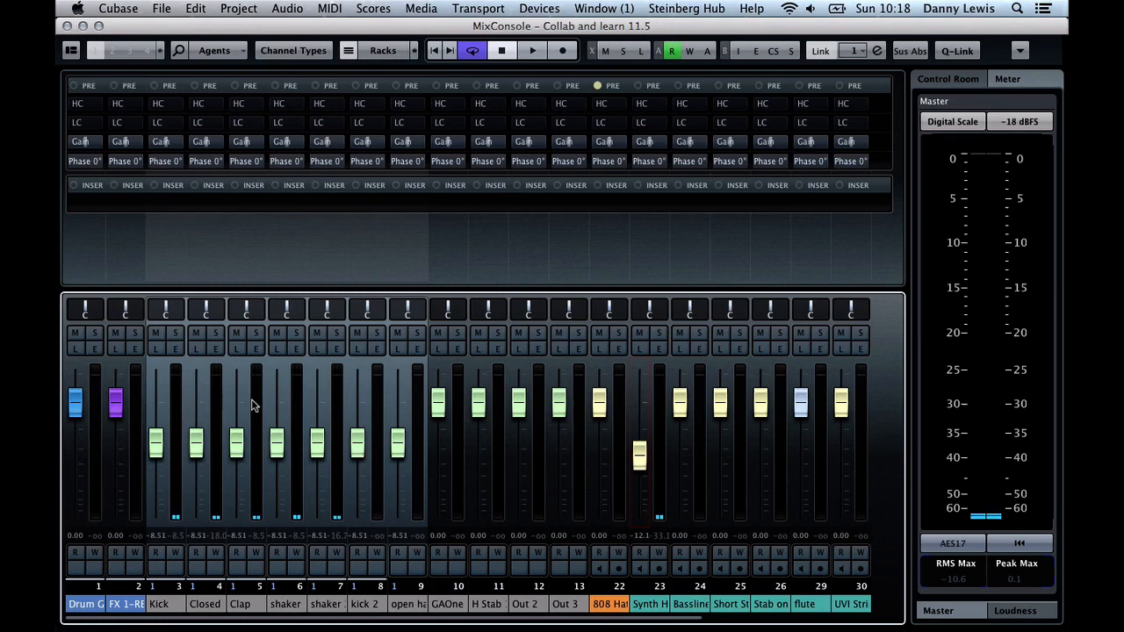
Add the Routing rack to the MixConsole and expand it to show the channels' inputs and outputs
left_click(392, 52)
left_click(380, 98)
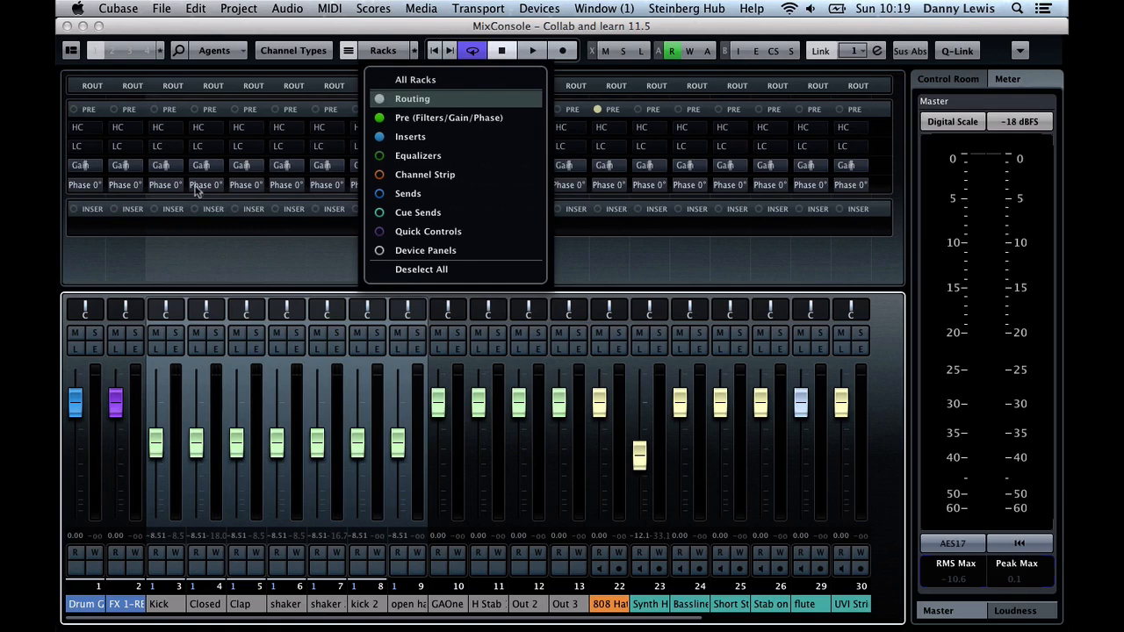
left_click(170, 88)
left_click(172, 88)
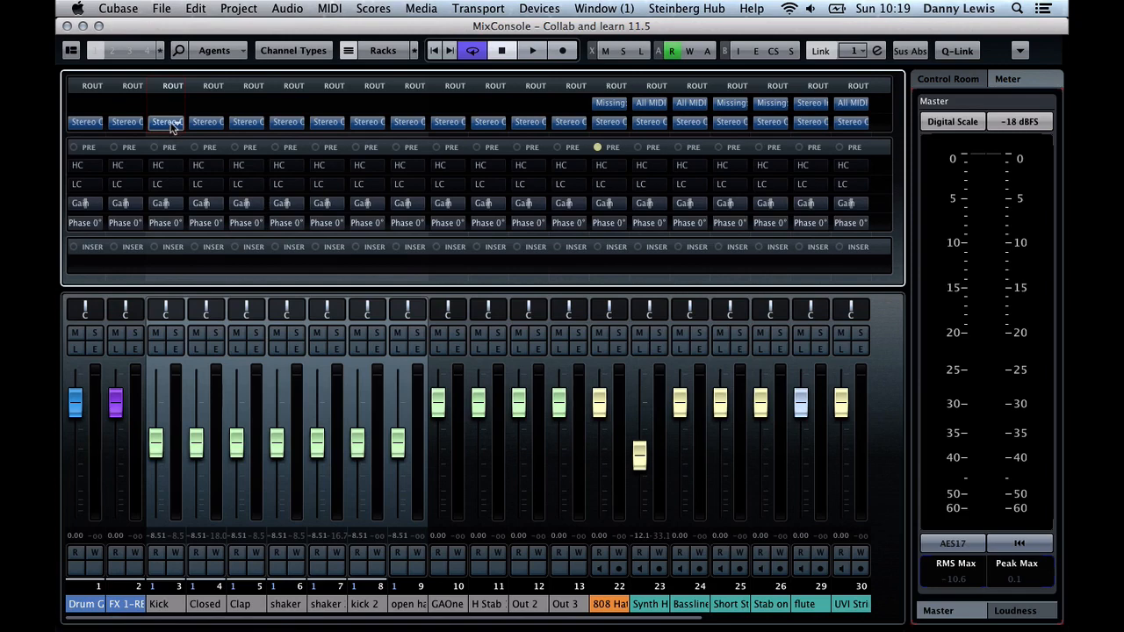
Route the linked drum channels' outputs to the Drum Group and play the section briefly to check the signal
left_click(175, 125)
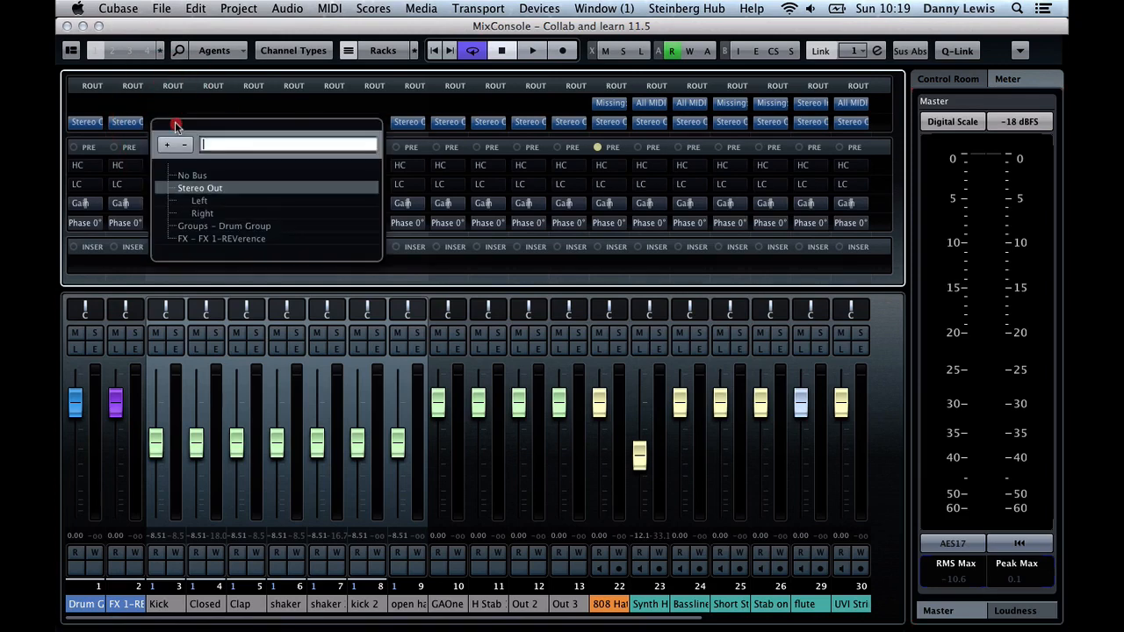
left_click(222, 226, "alt")
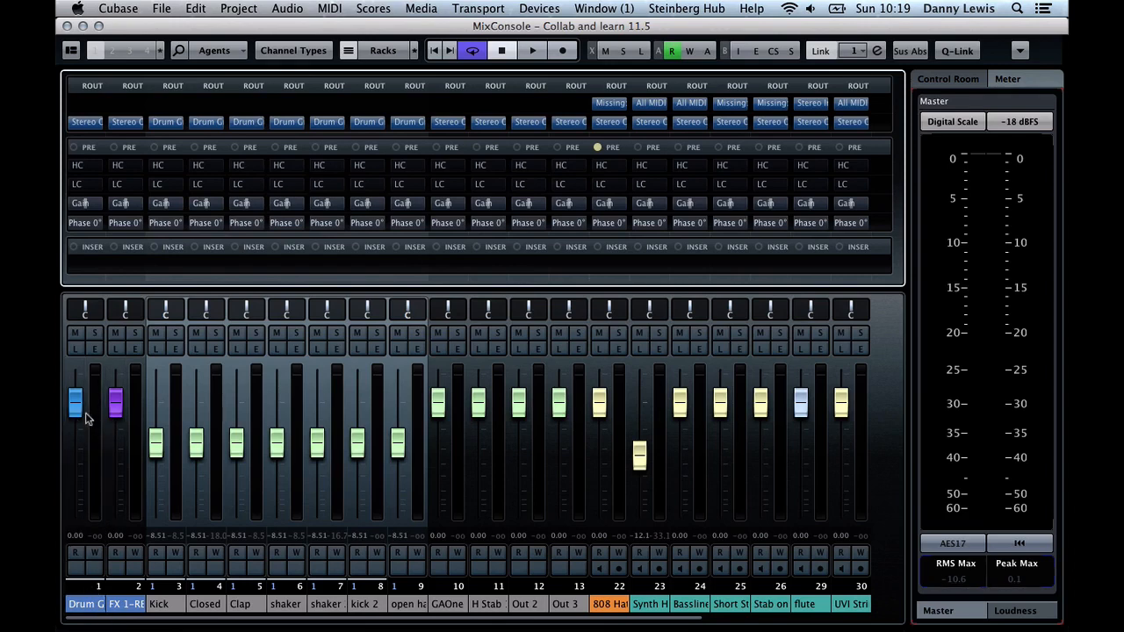
key("space")
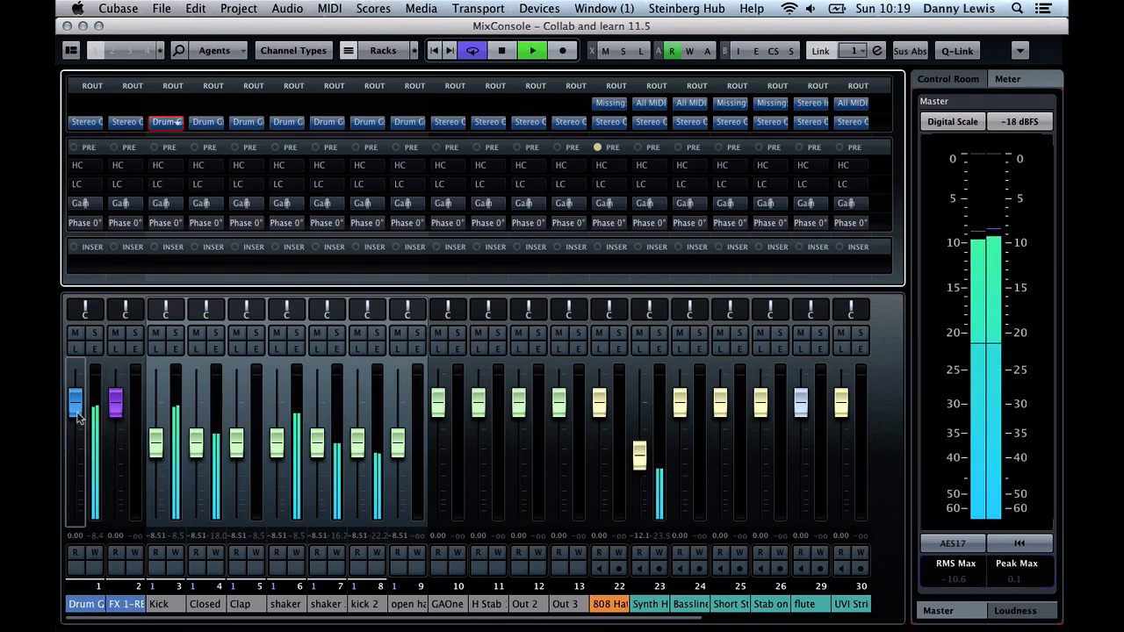
key("space")
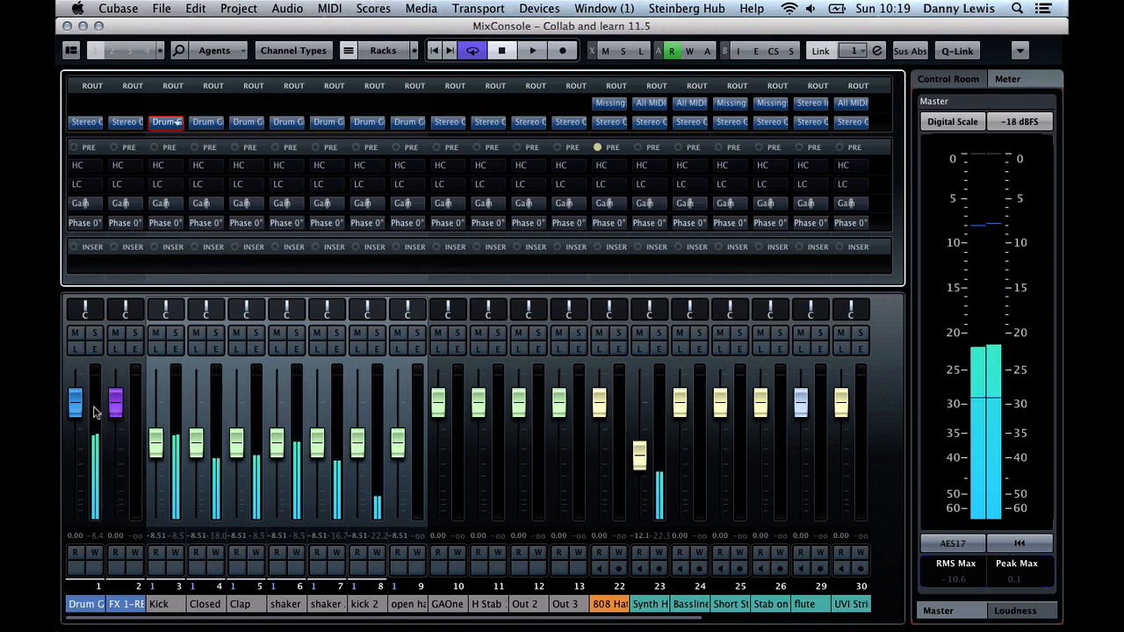
Lower the Drum Group fader to about -7.71 dB, playing the section in between to judge the level
left_click(79, 411)
left_click_drag(79, 411, 76, 427)
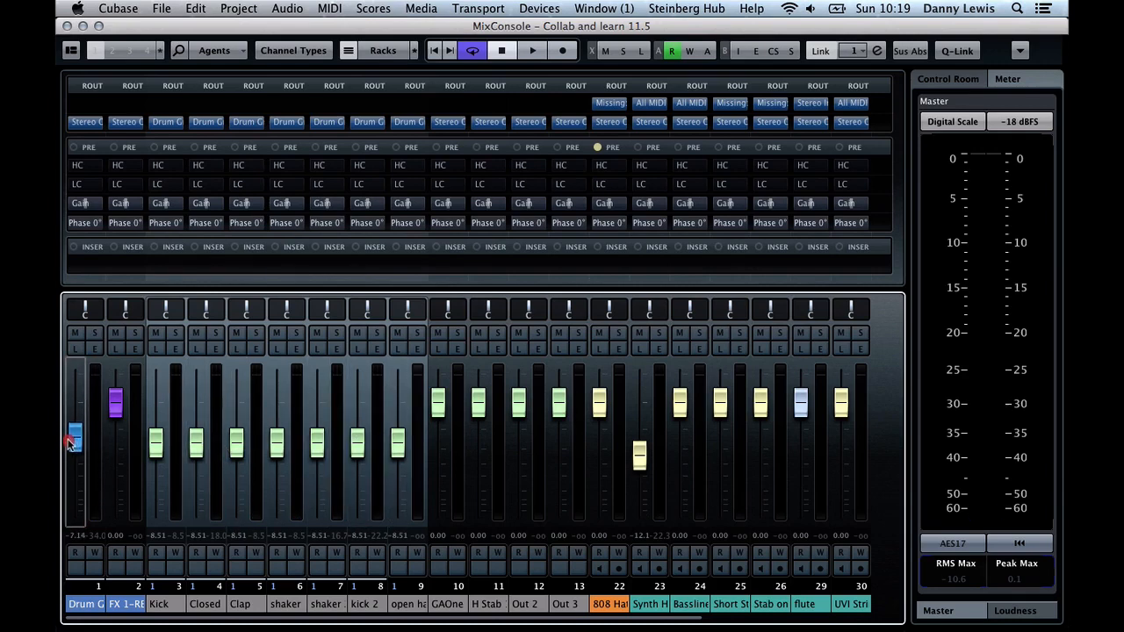
left_click_drag(71, 443, 74, 443)
key("space")
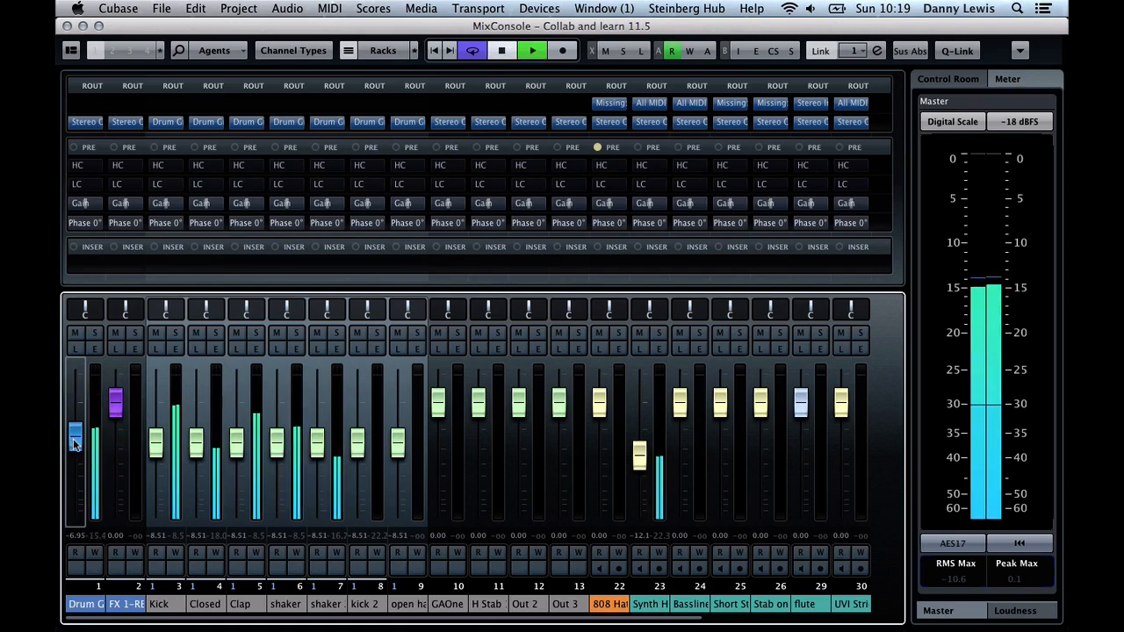
key("space")
left_click(157, 448)
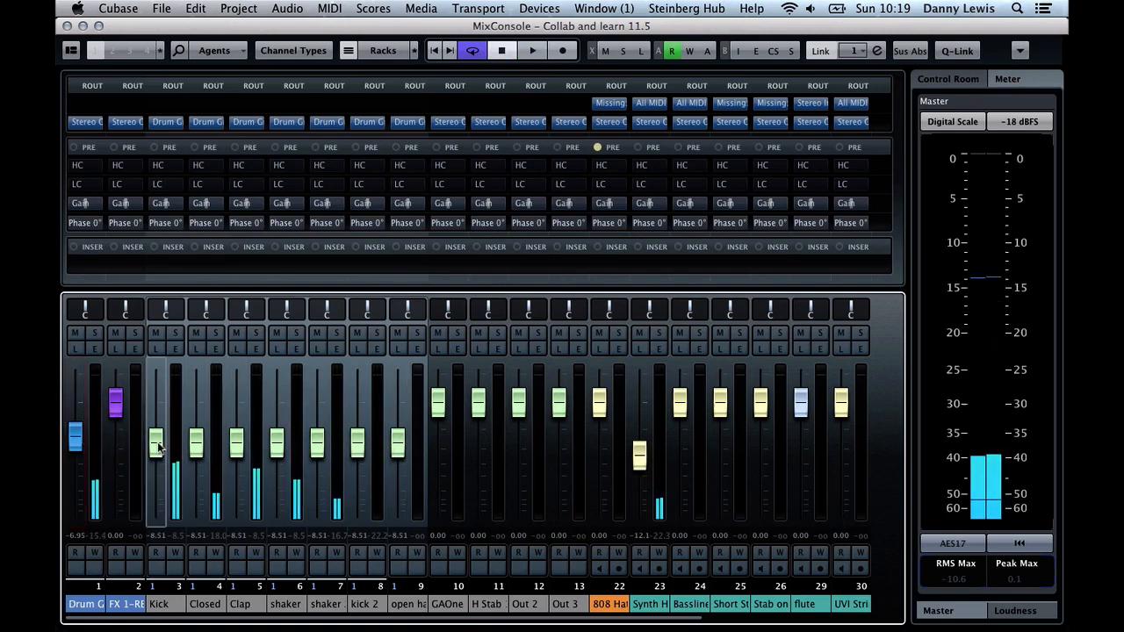
mouse_move(75, 437)
left_mouse_down()
mouse_move(77, 419)
mouse_move(79, 439)
left_mouse_up()
key("space")
key("space")
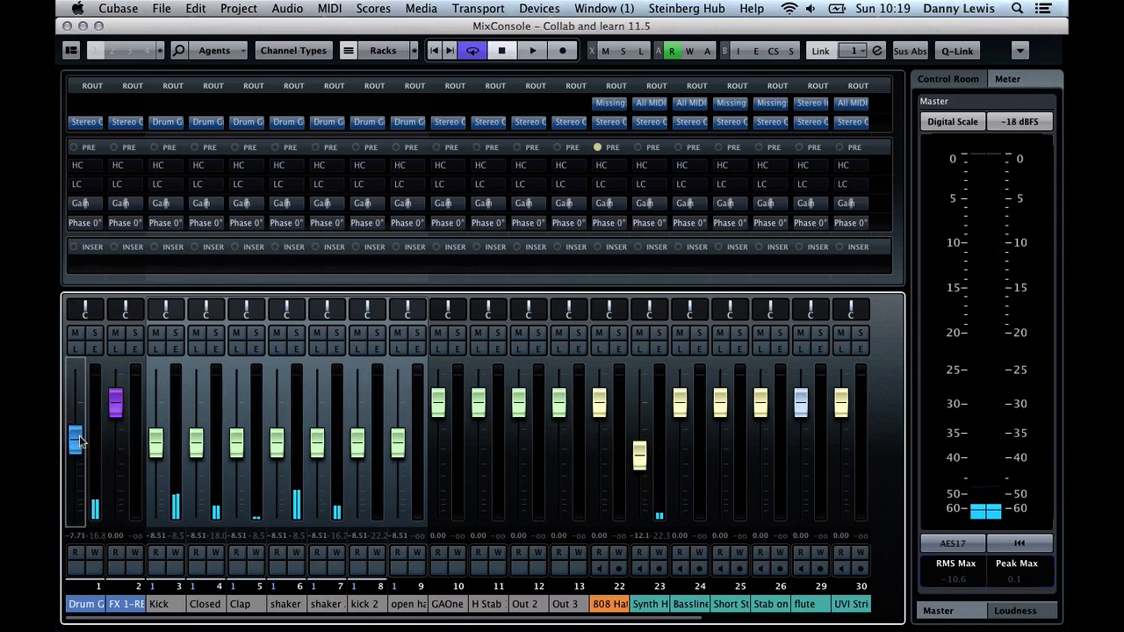
Lower the linked drum faders to about -10.9 dB during playback, and unlink the selected channels
key("space")
left_click(204, 452)
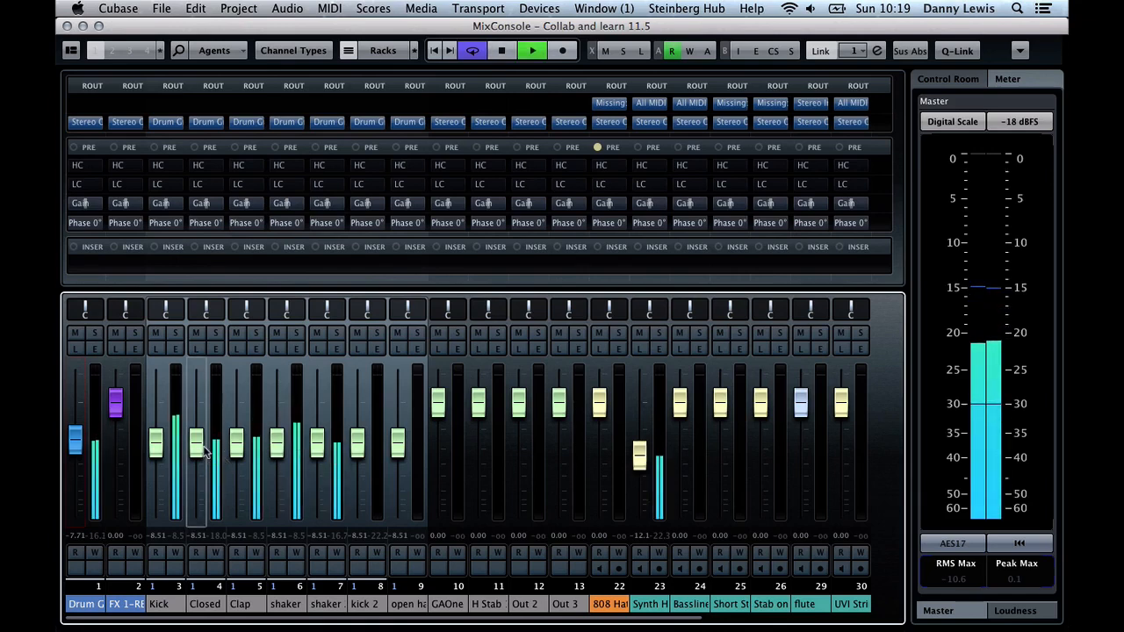
mouse_move(204, 452)
left_mouse_down()
mouse_move(201, 509)
mouse_move(202, 459)
left_mouse_up()
key("space")
right_click(203, 458)
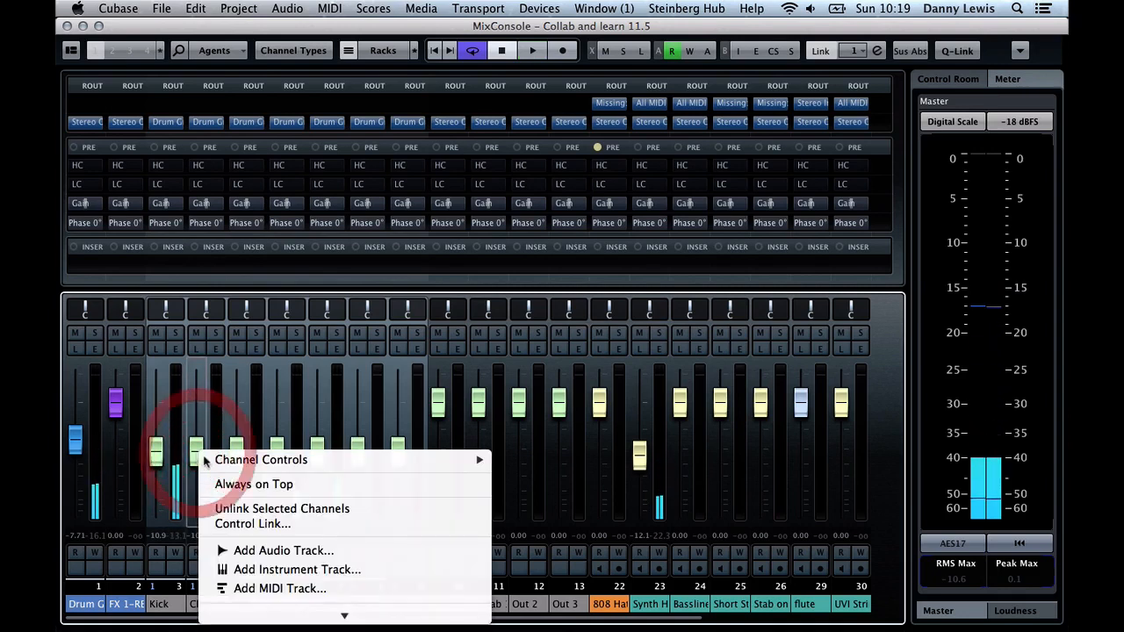
left_click(252, 509)
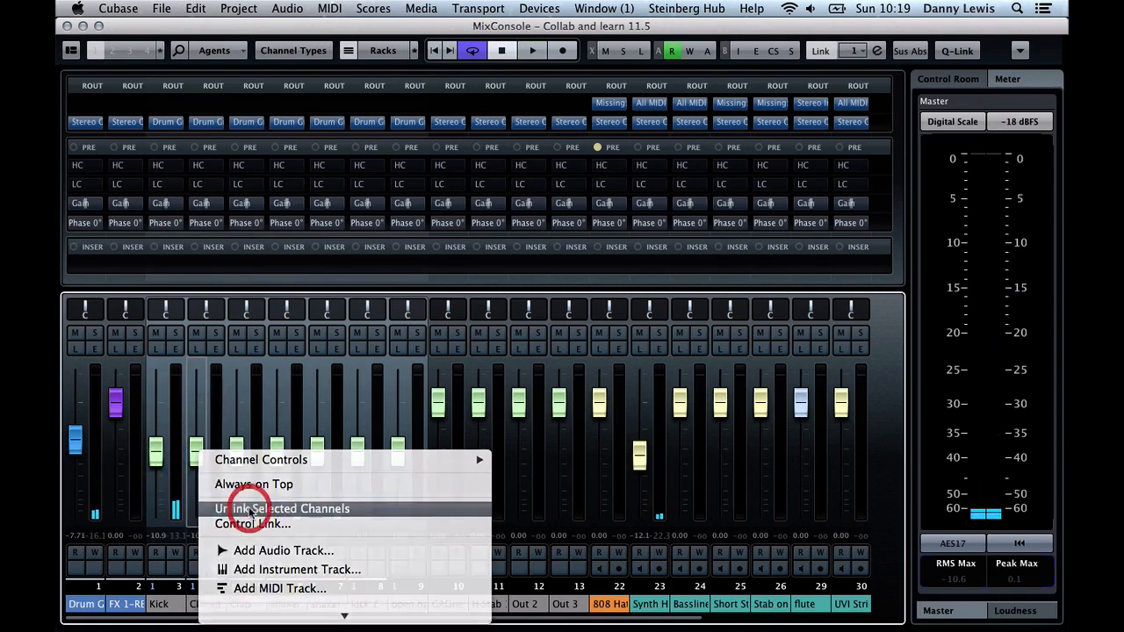
Set the Kick fader to about -8.31 dB and pull the Closed, Clap, both shaker, kick 2 and open hat faders fully down
left_click(156, 445)
key("space")
left_click_drag(196, 451, 196, 528)
left_click_drag(237, 452, 238, 520)
left_click_drag(277, 453, 278, 510)
left_click(320, 453)
left_click_drag(318, 452, 317, 510)
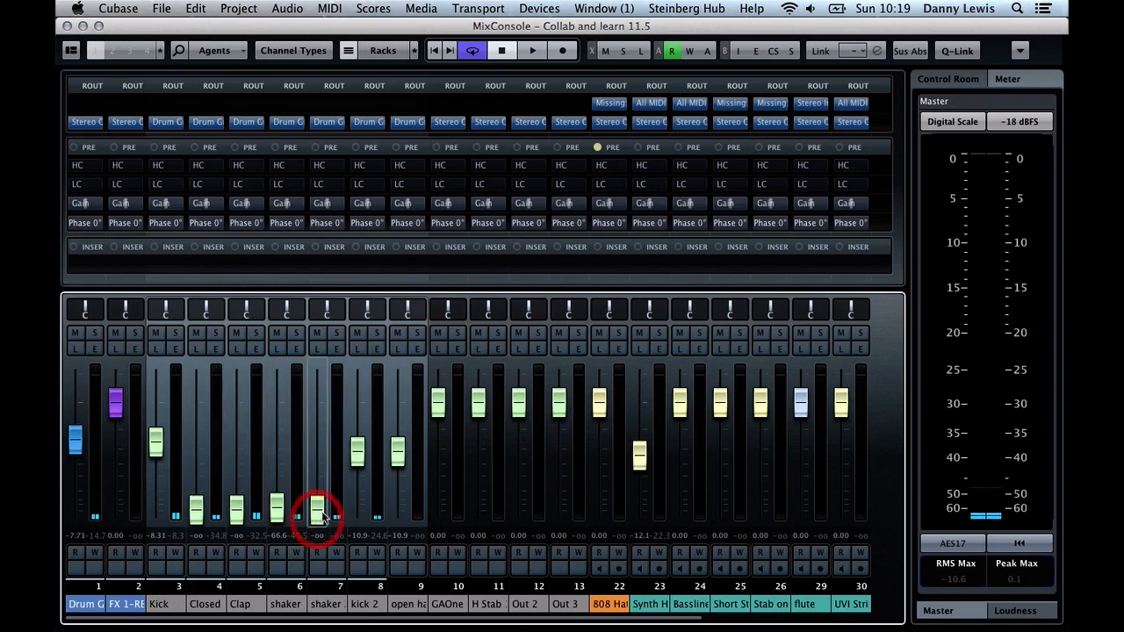
left_click(358, 452)
left_click_drag(359, 456, 358, 510)
left_click(397, 452)
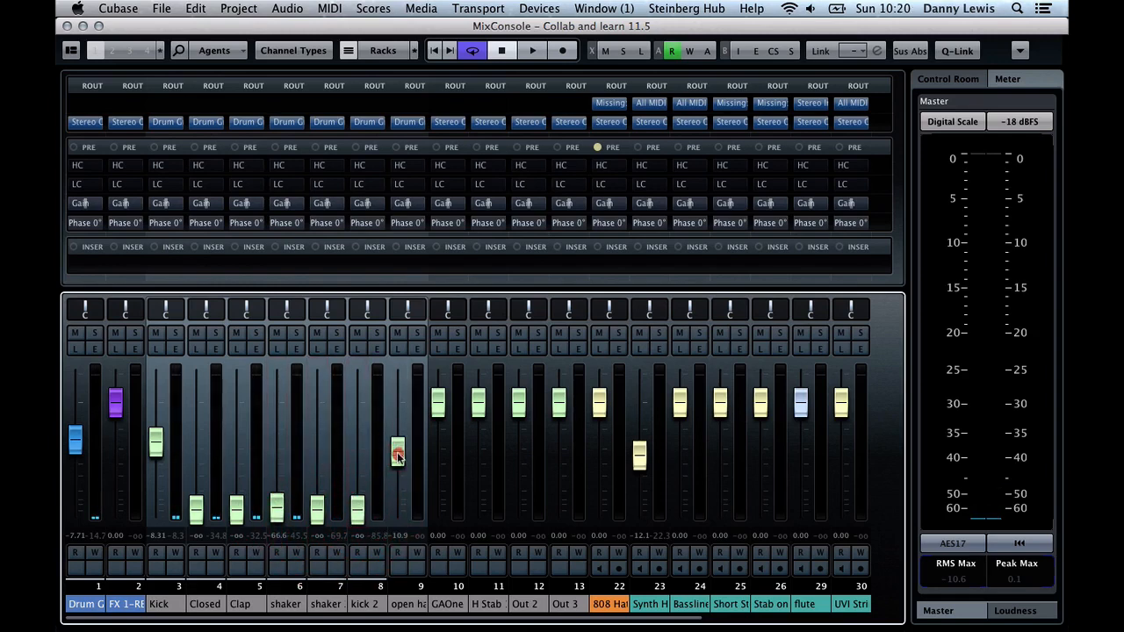
left_click_drag(397, 451, 397, 511)
Mute Synth H during playback, and raise the Kick fader to about -7.33 dB and the Drum Group fader to 0.00 dB
key("space")
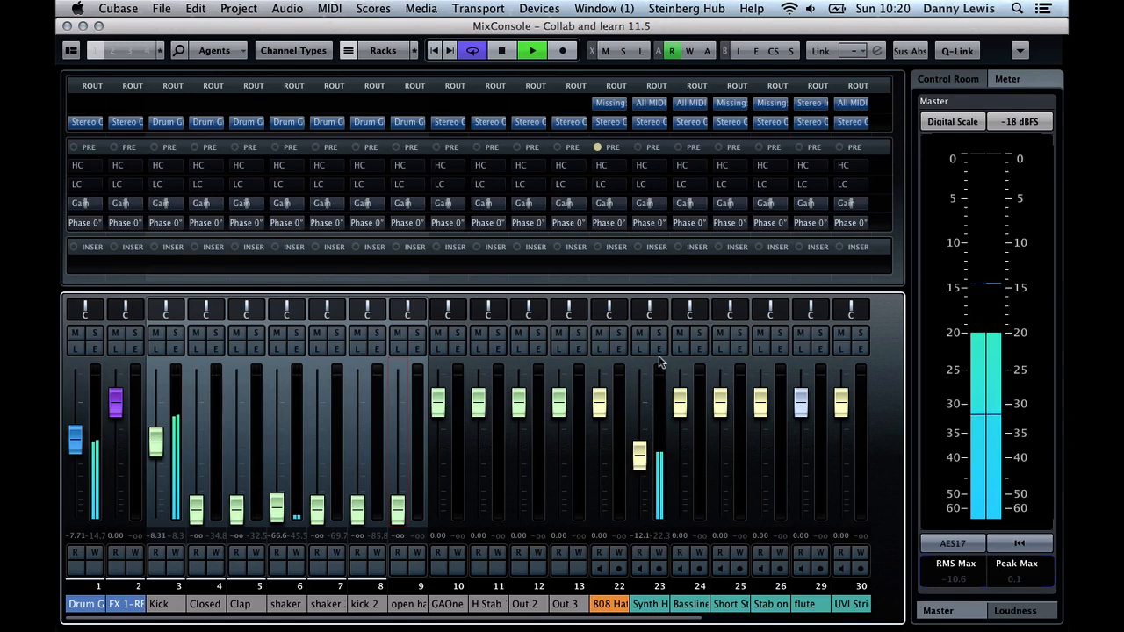
key("XF86AudioRaiseVolume")
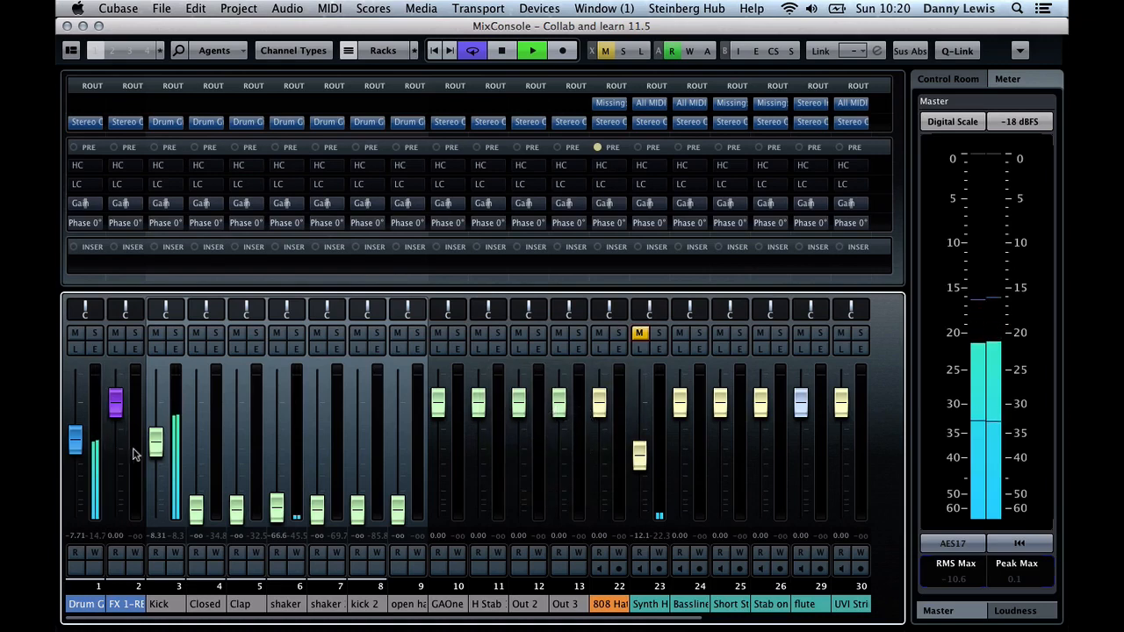
left_click_drag(160, 449, 160, 442)
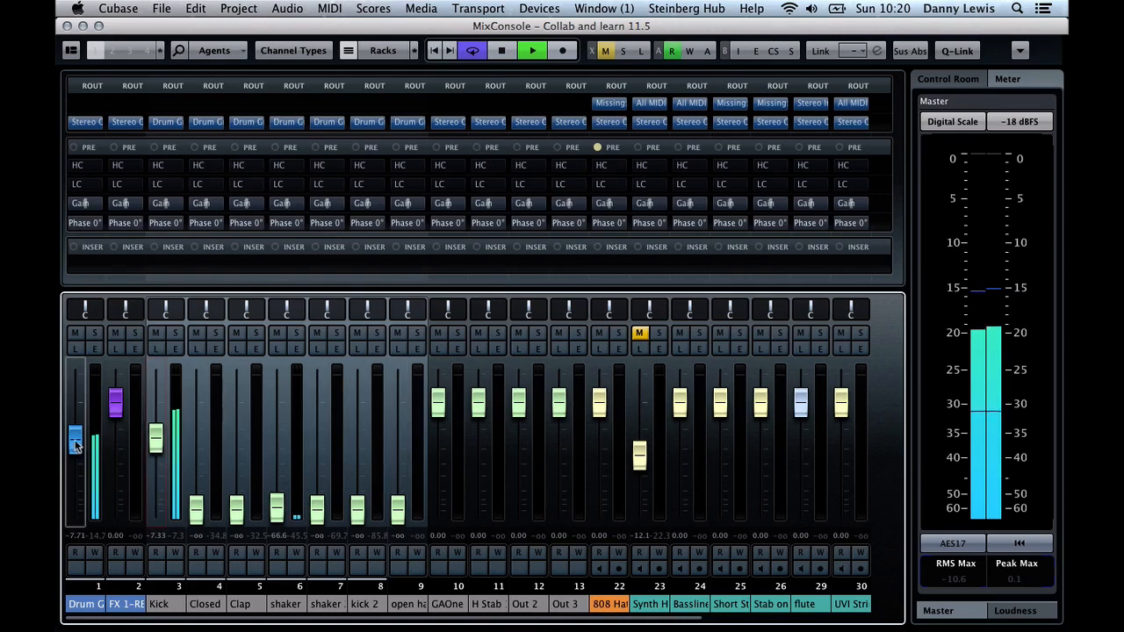
left_click_drag(76, 415, 74, 401)
key("space")
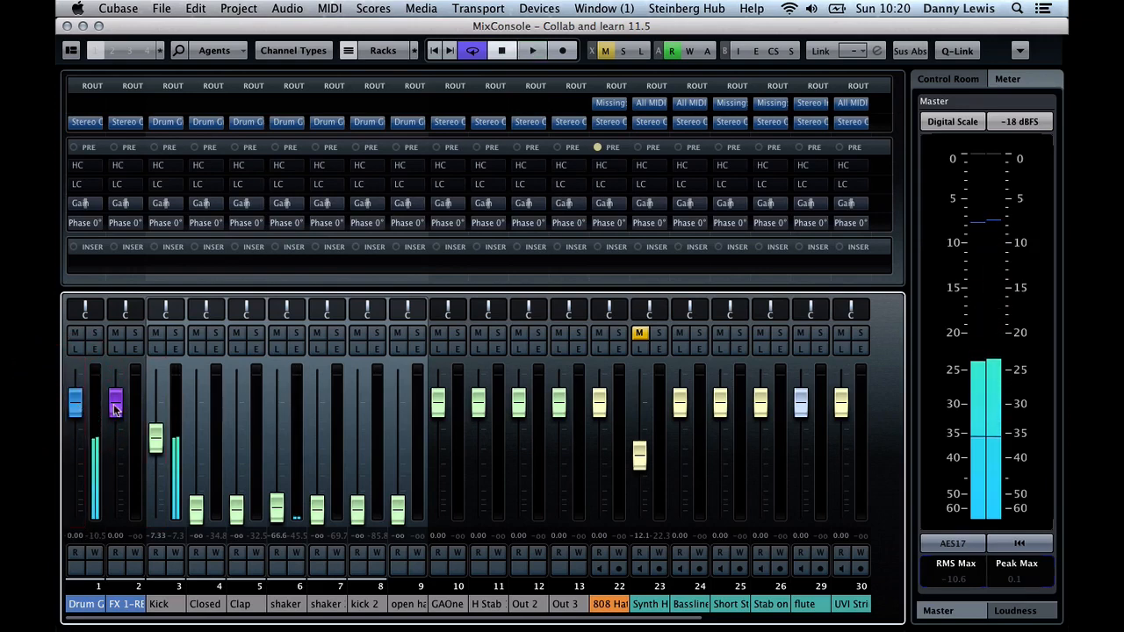
Lower the Kick fader to about -13.4 dB and mute the Short St channel while checking playback
left_click_drag(155, 436, 152, 463)
key("space")
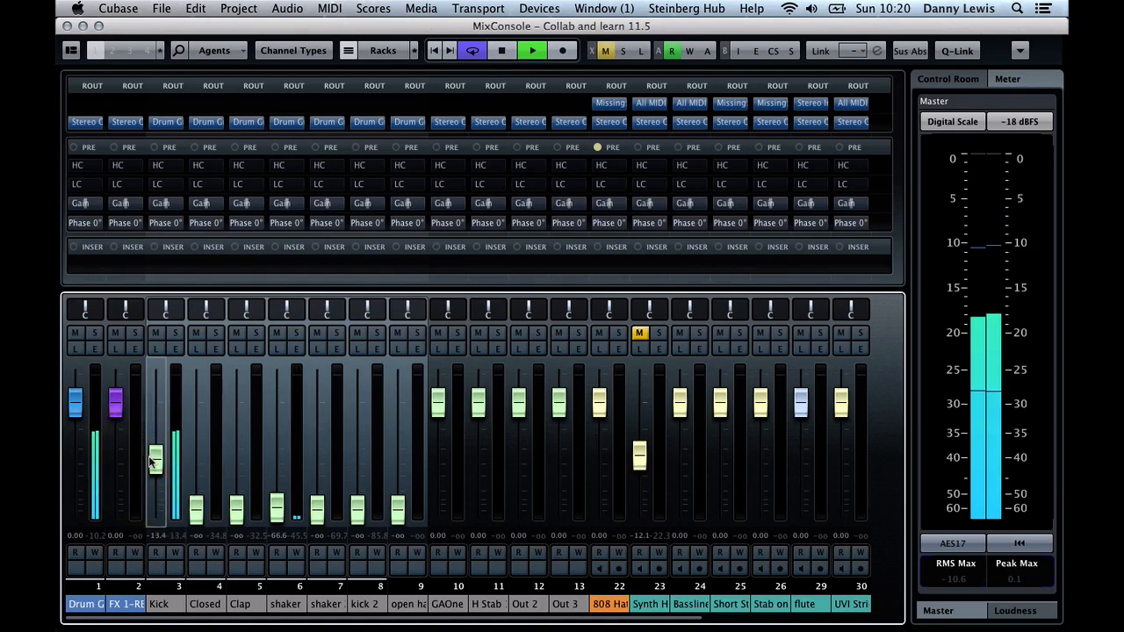
key("space")
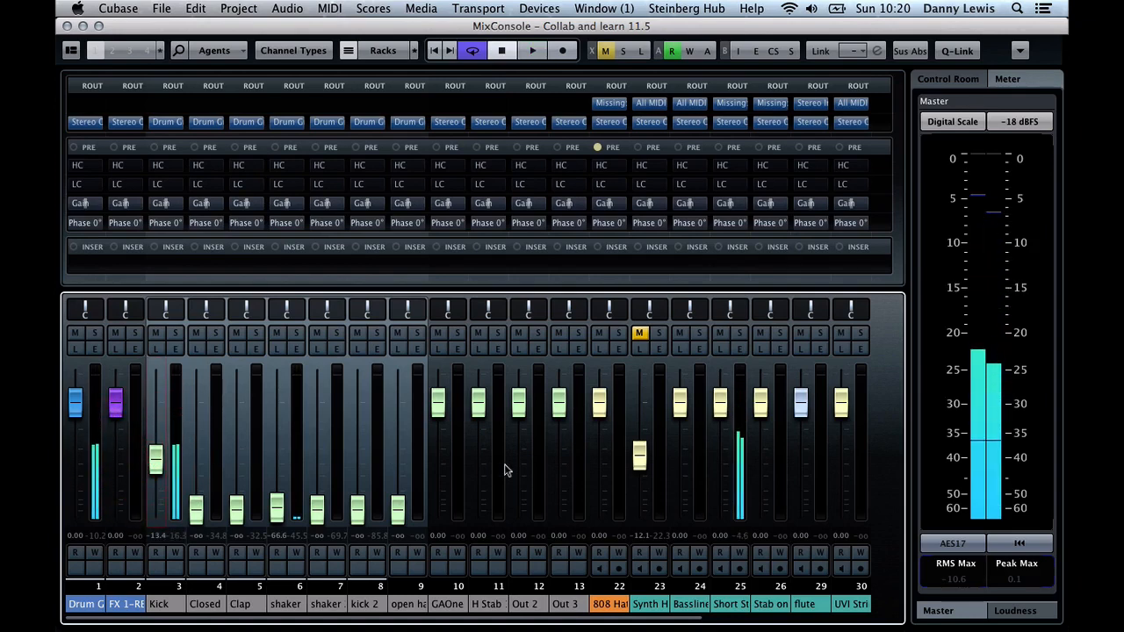
left_click(719, 333)
left_click(432, 375)
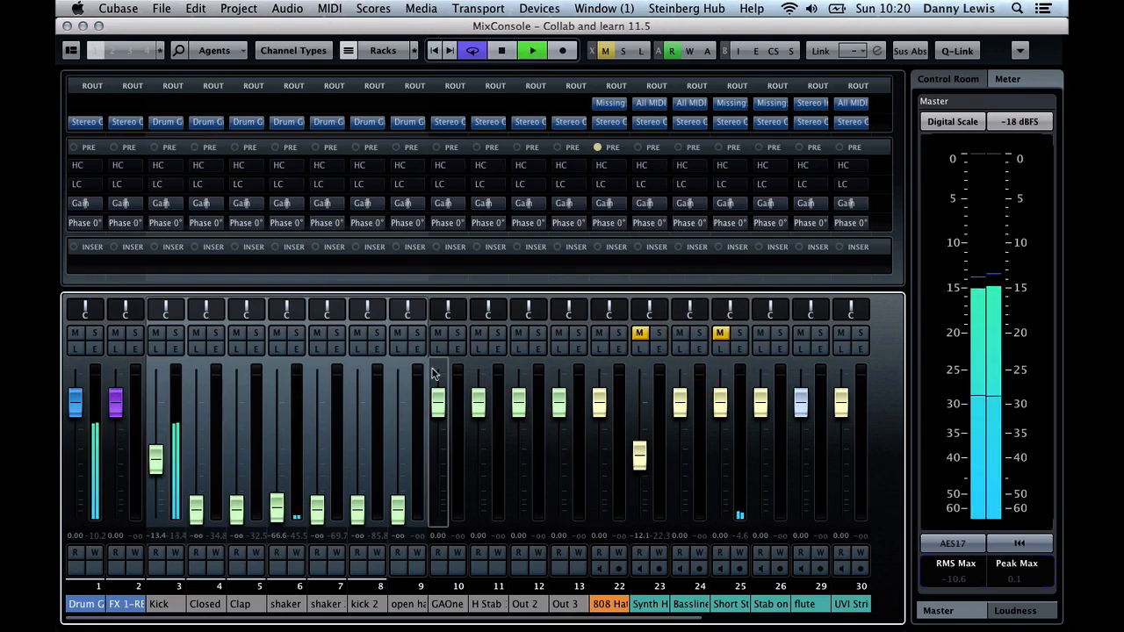
key("space")
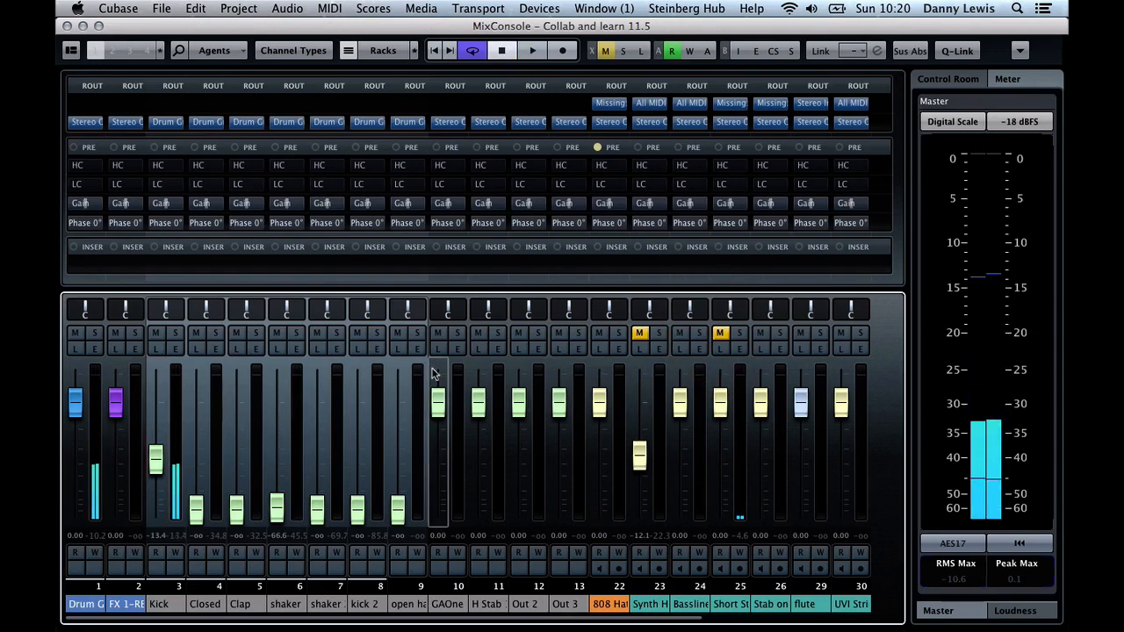
Switch to the Project window and set the locators around the first Arp_Glide event, bars 57 to 65, with the cursor at its start
key("F3")
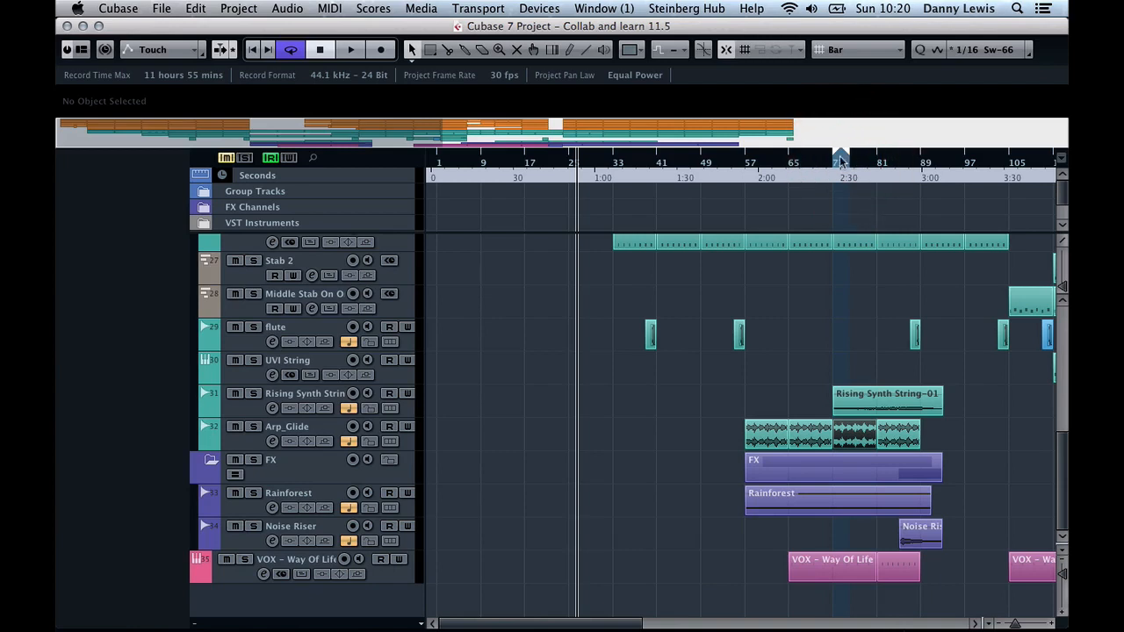
double_click(832, 166)
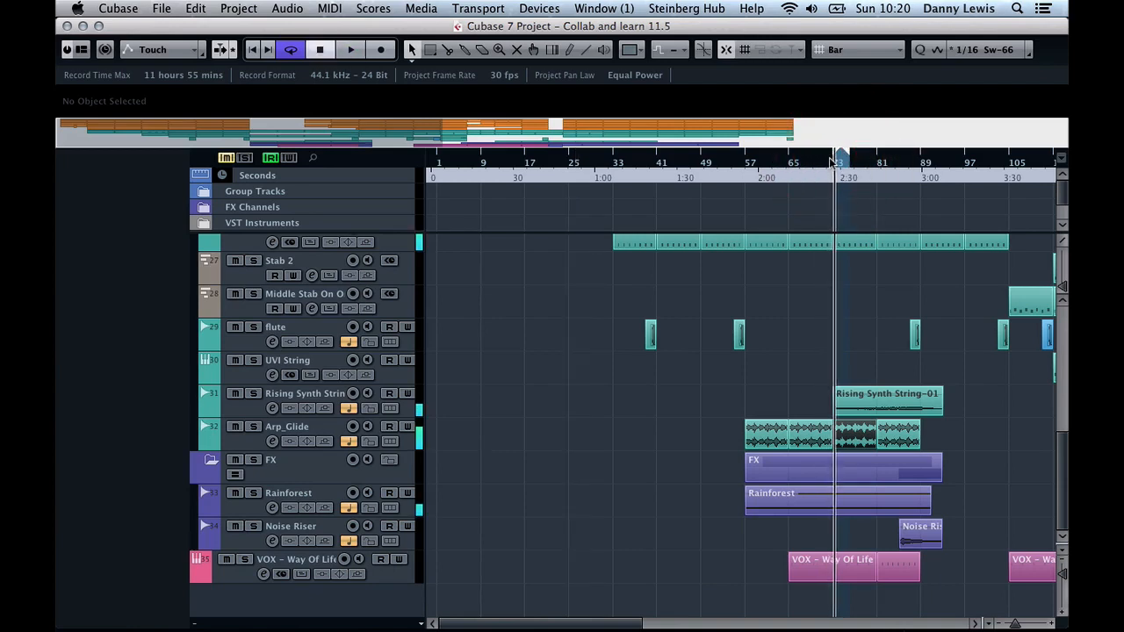
left_click(762, 429)
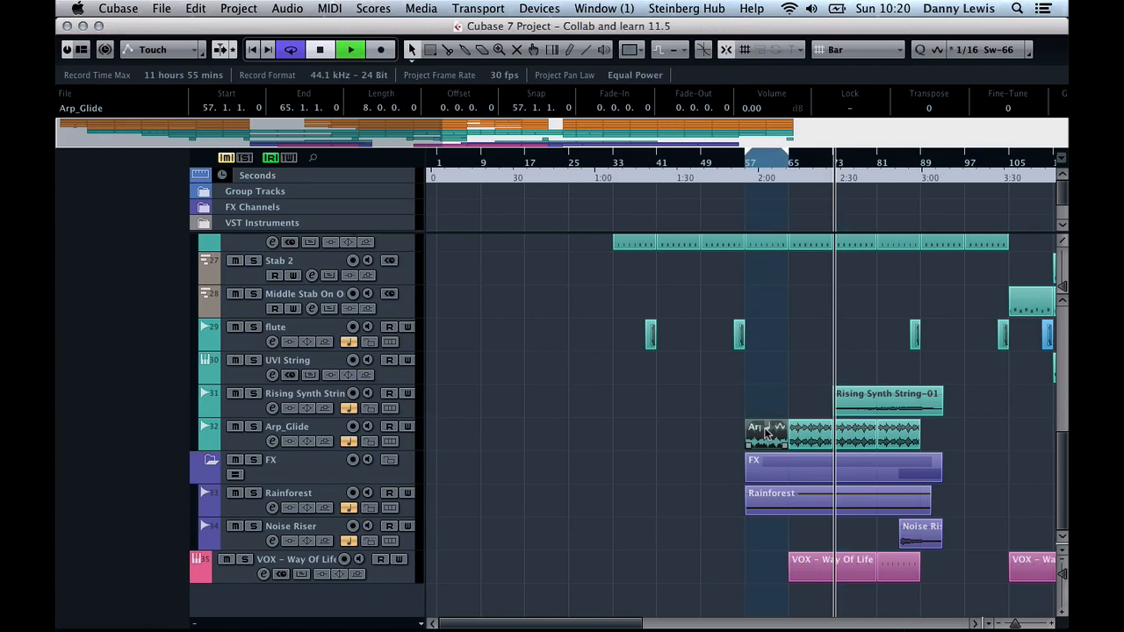
key("space")
left_click(743, 165)
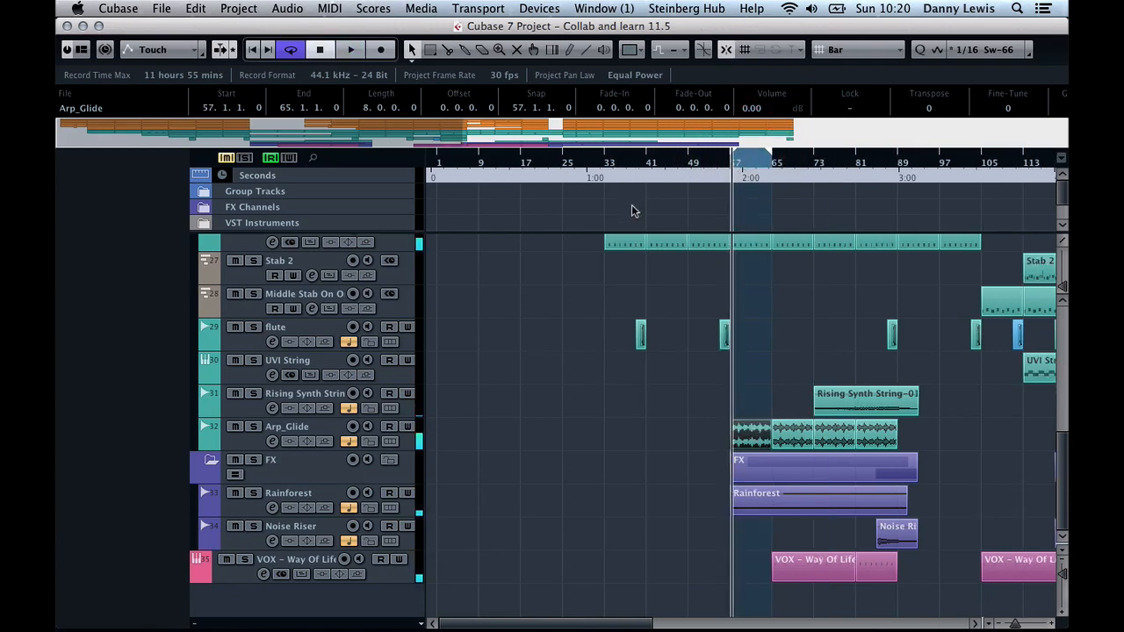
Set the locators around the Stab on the one part at bars 41 to 49, with the cursor at its start, and reopen the MixConsole
left_click(671, 241)
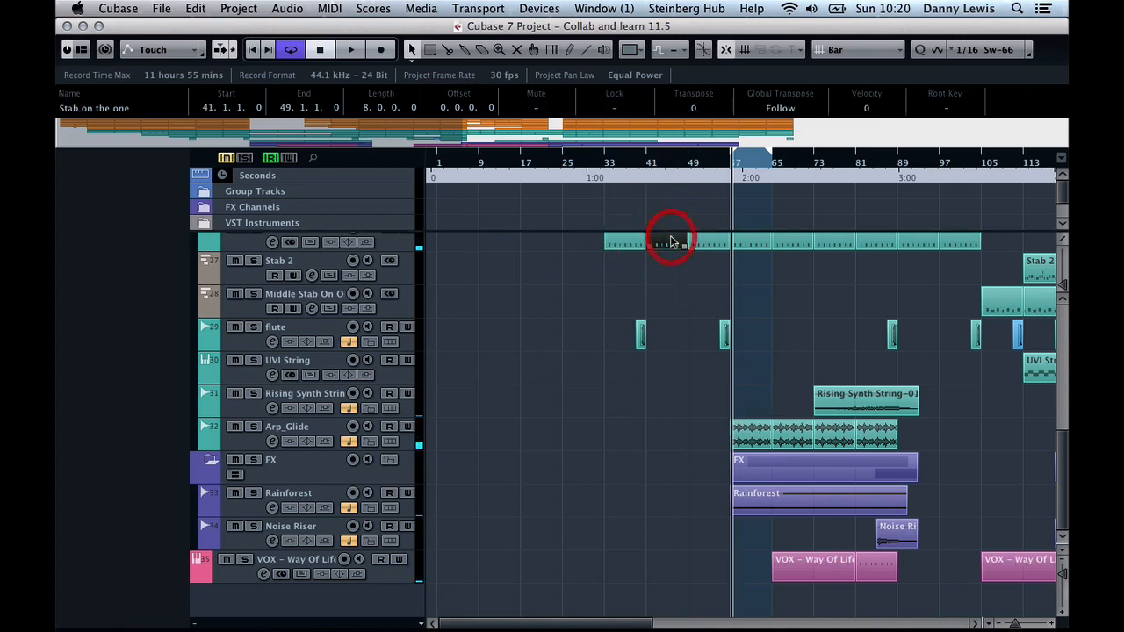
left_click(644, 165)
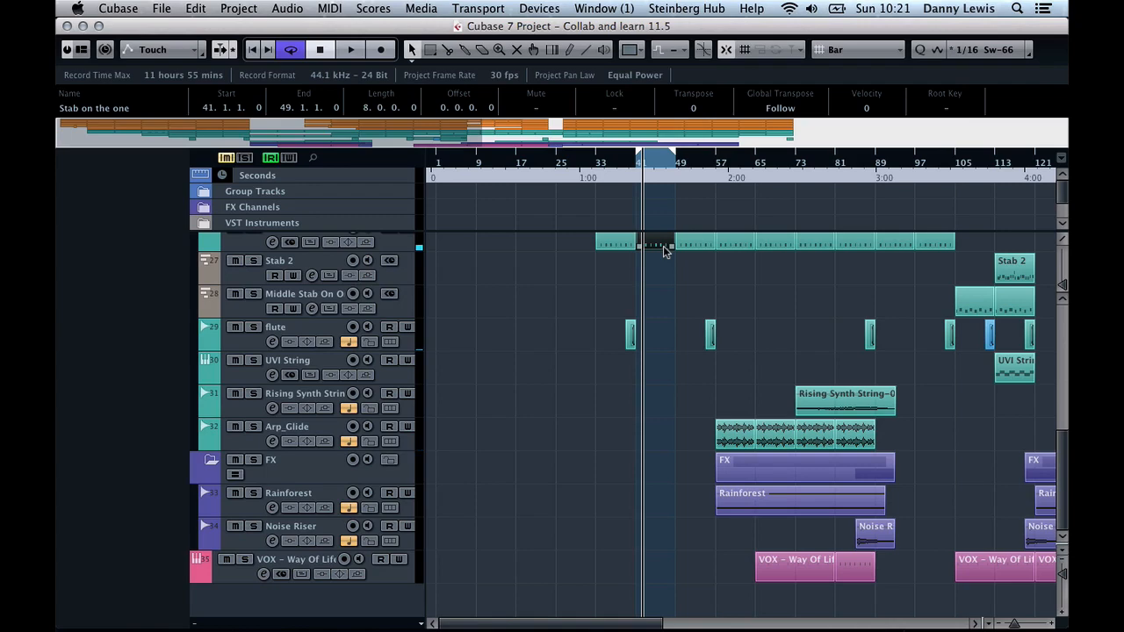
key("F3")
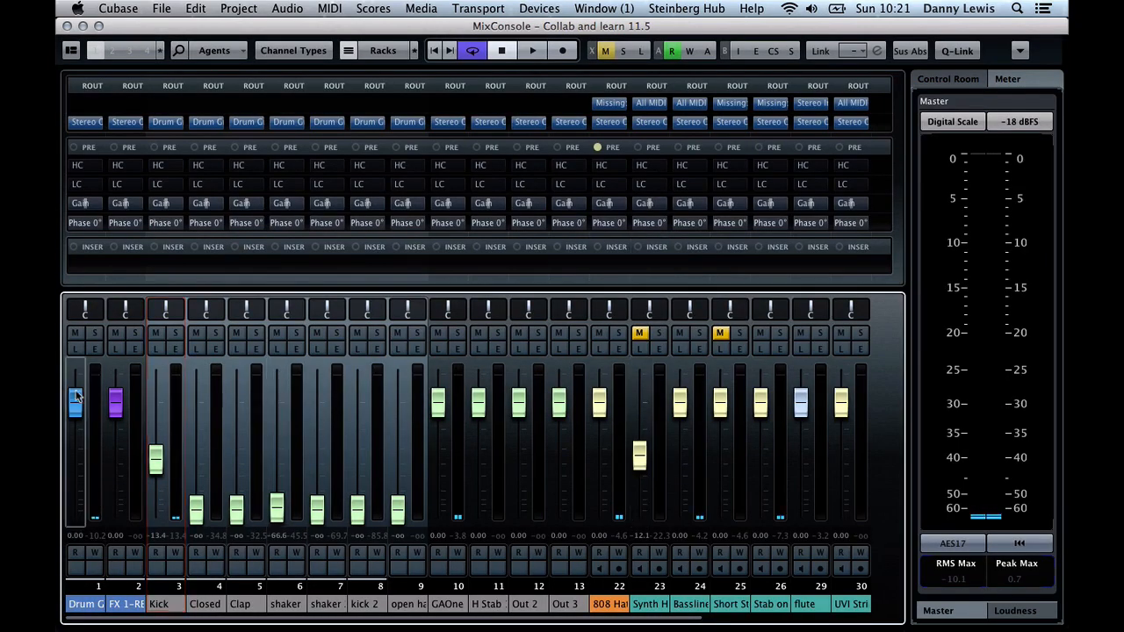
Solo the Drum Group and raise the Kick fader to about -12.1 dB and the Clap fader to about -13.7 dB during playback
left_click(95, 334)
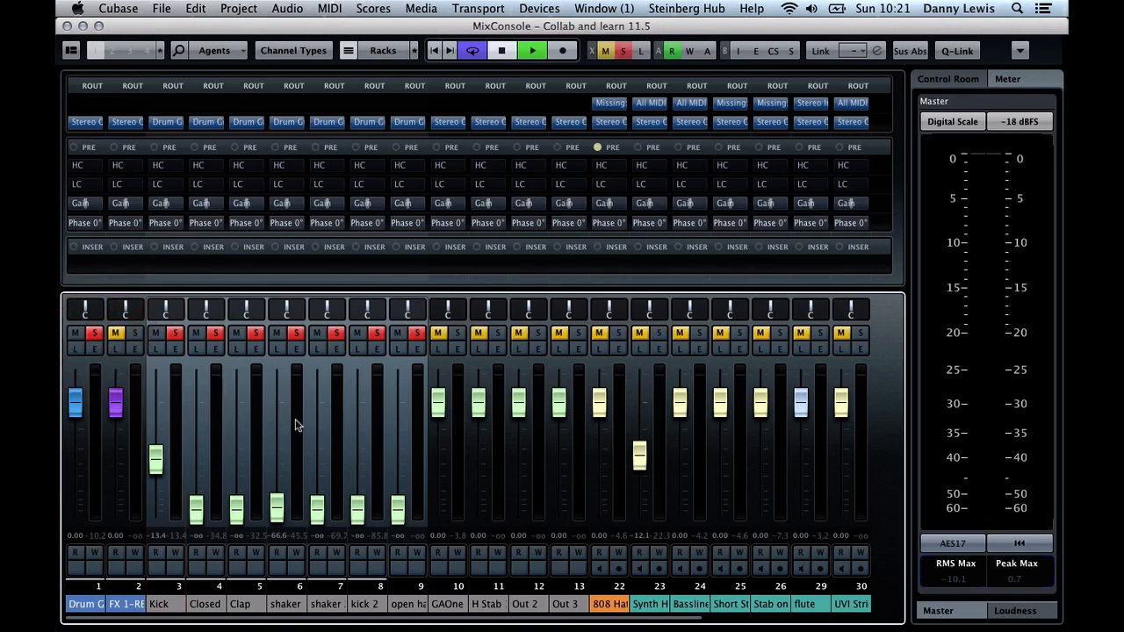
left_click_drag(153, 462, 153, 457)
left_click_drag(237, 506, 245, 452)
key("space")
key("XF86AudioRaiseVolume")
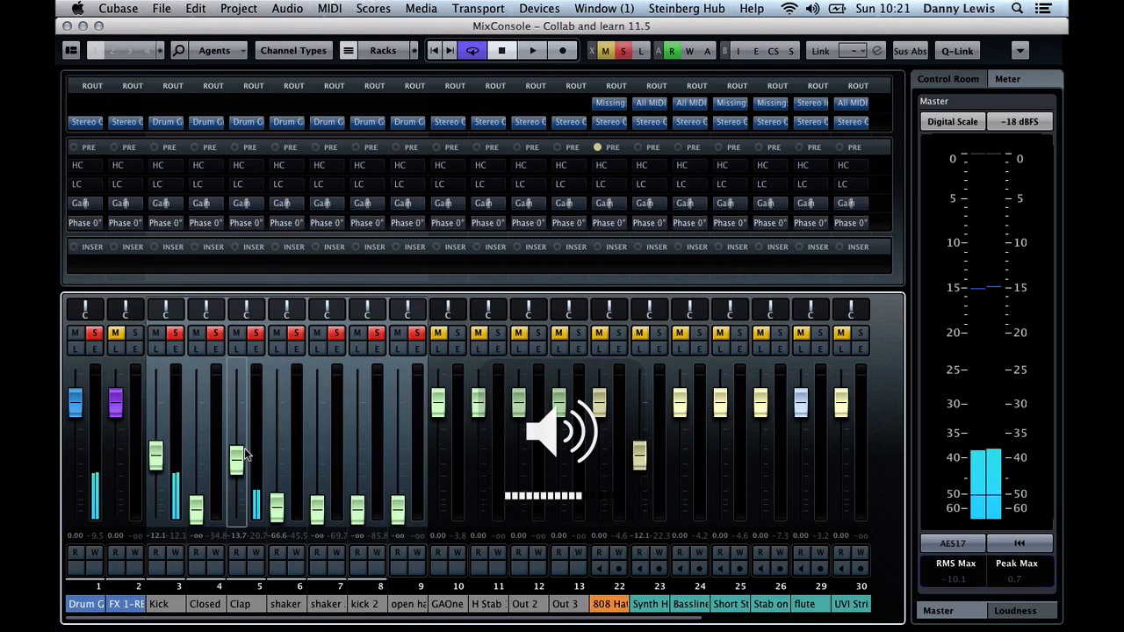
Mute the Kick and filter the Clap channel with a low cut at about 539 Hz and a high cut at about 15.13 kHz
left_click(157, 332)
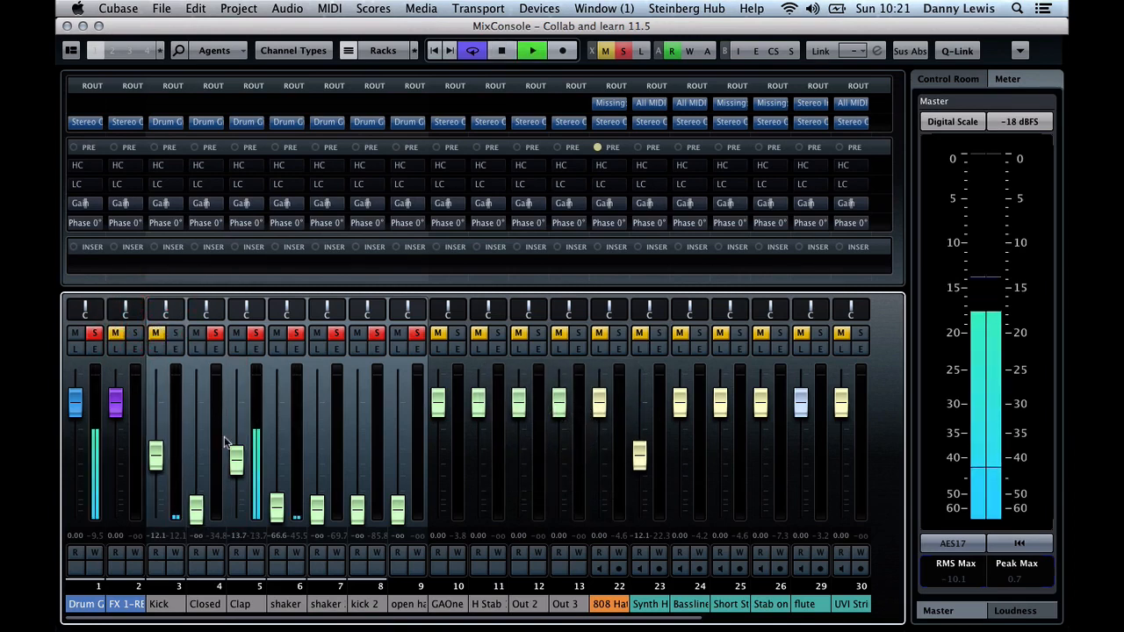
left_click(253, 349)
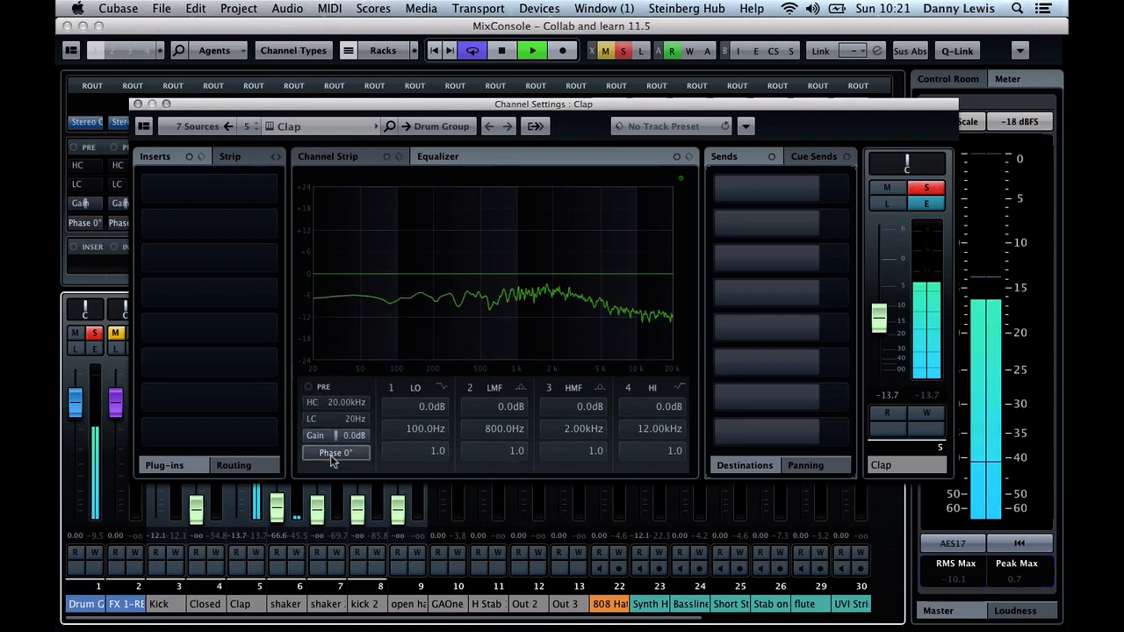
left_click(309, 420)
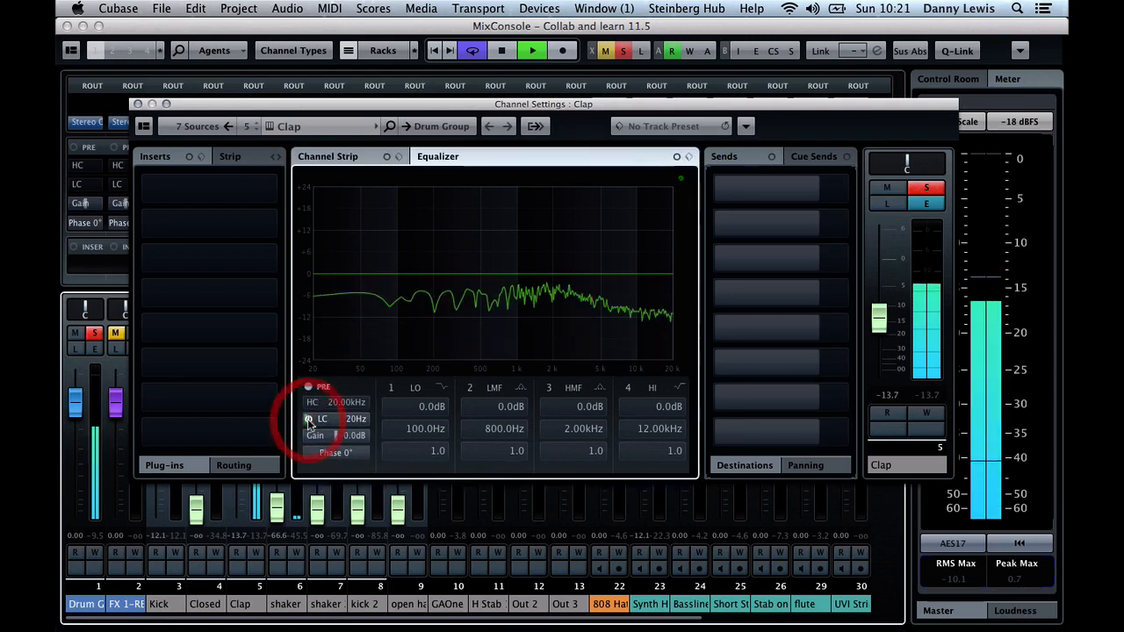
left_click_drag(334, 420, 376, 407)
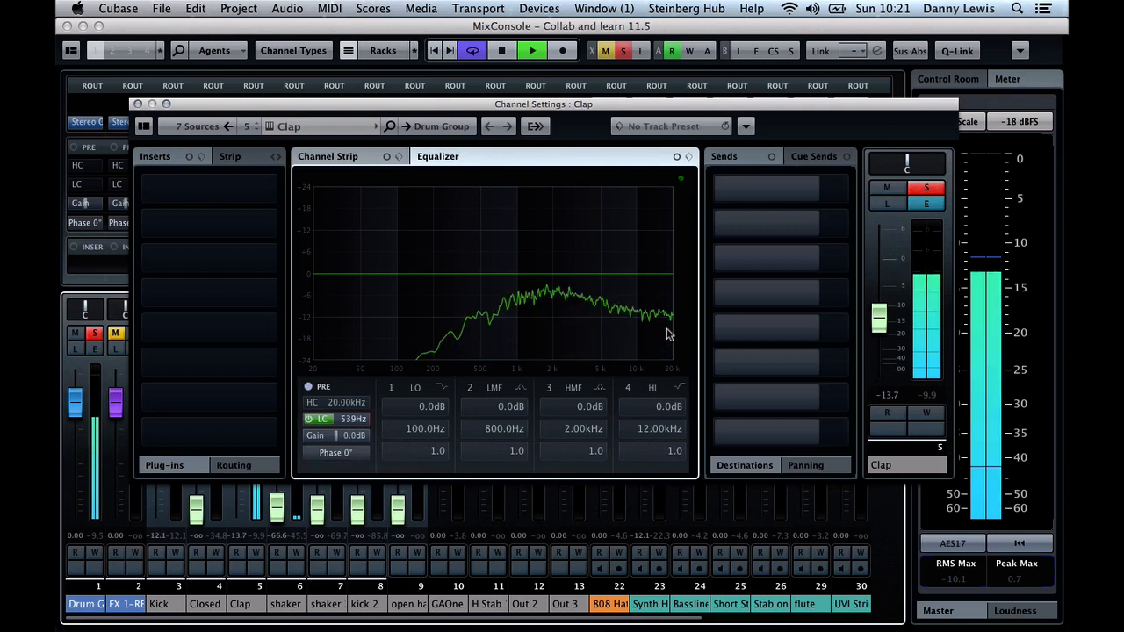
left_click(309, 403)
left_click_drag(353, 402, 350, 408)
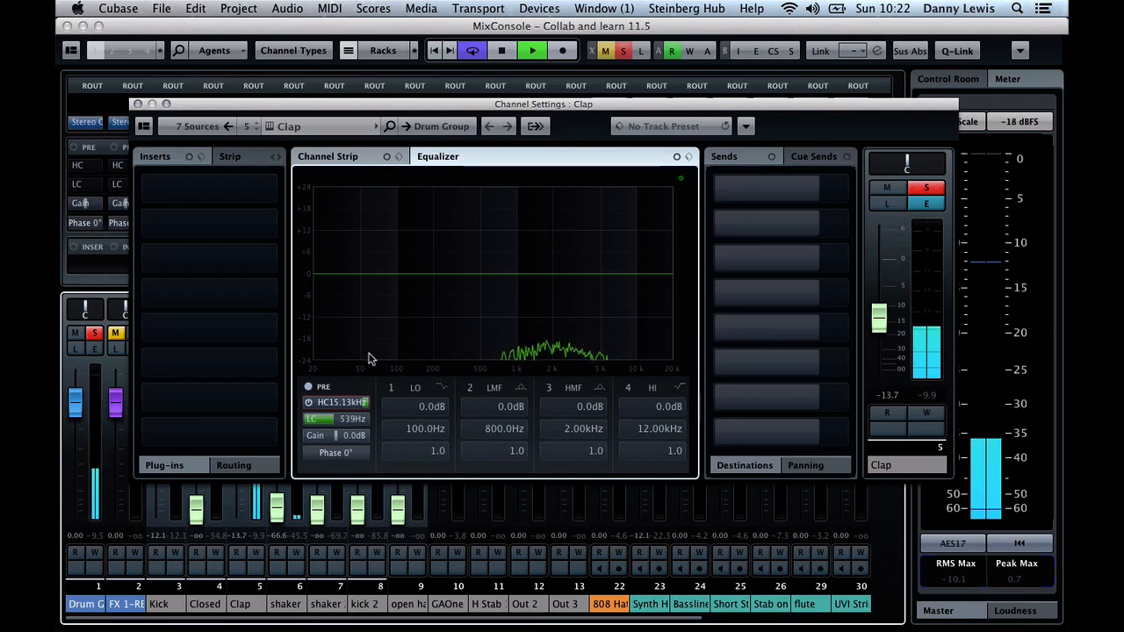
Close the Clap channel settings, unmute the Kick and raise the Clap fader to about -12.4 dB
left_click(138, 104)
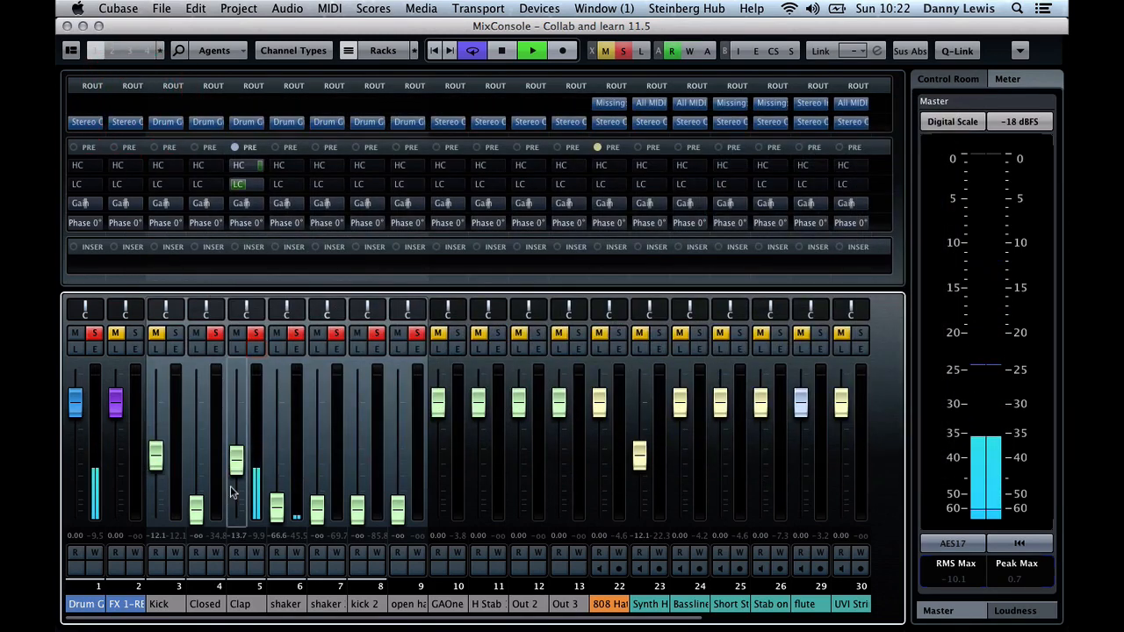
left_click(161, 333)
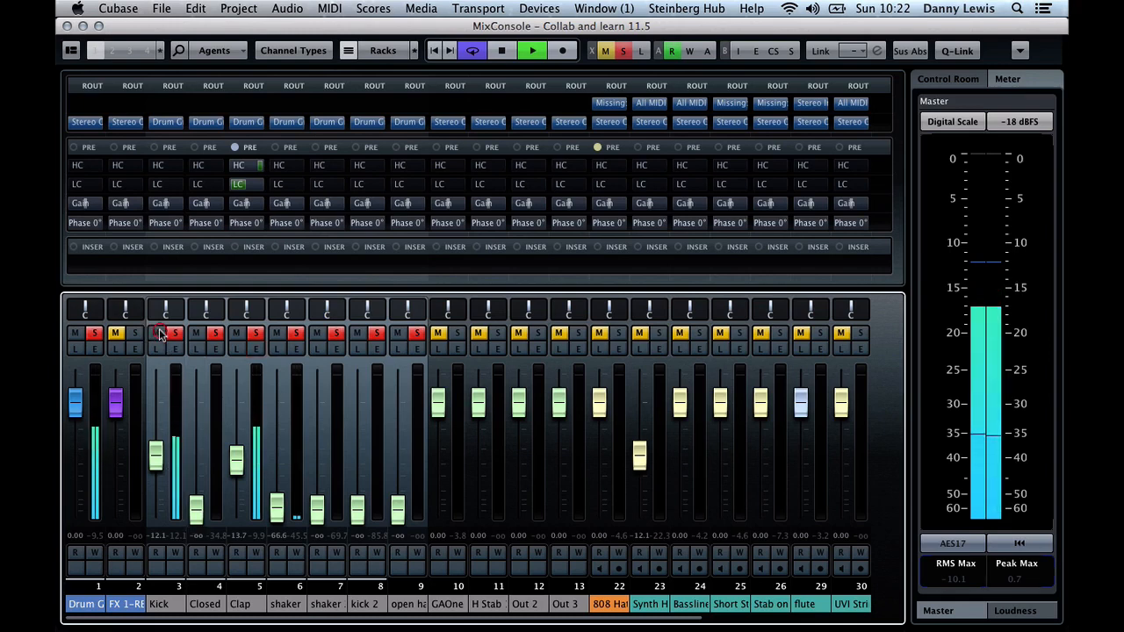
left_click(237, 461)
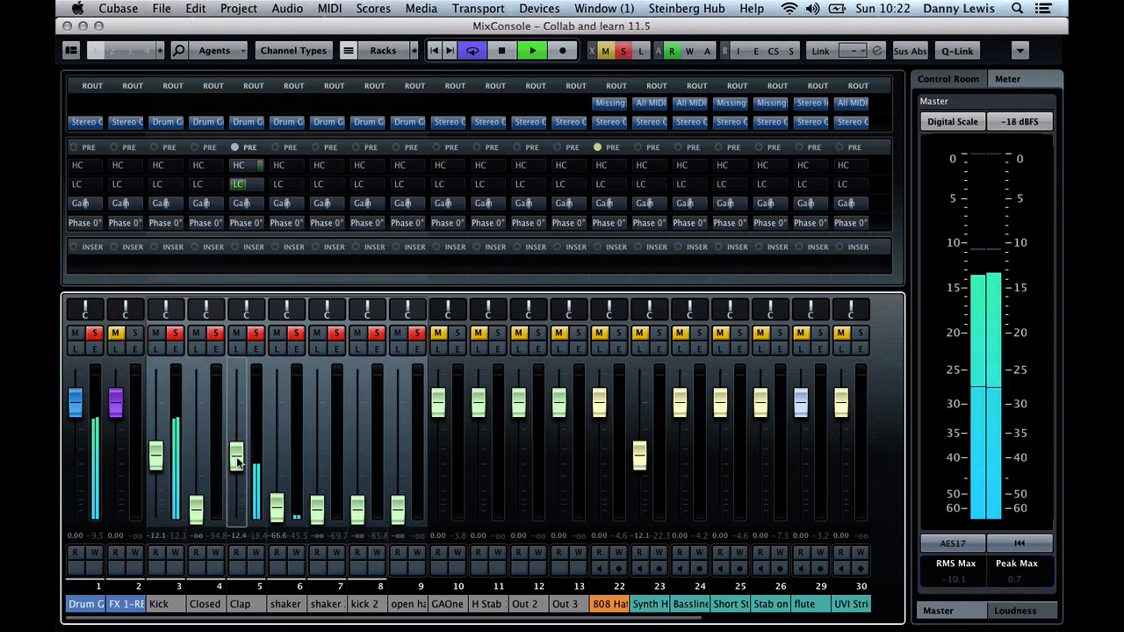
Set shaker 1 to about -18.8 dB panned L33 and shaker 2 to about -11.2 dB panned R24 during playback
left_click(271, 517)
left_click_drag(275, 514, 282, 483)
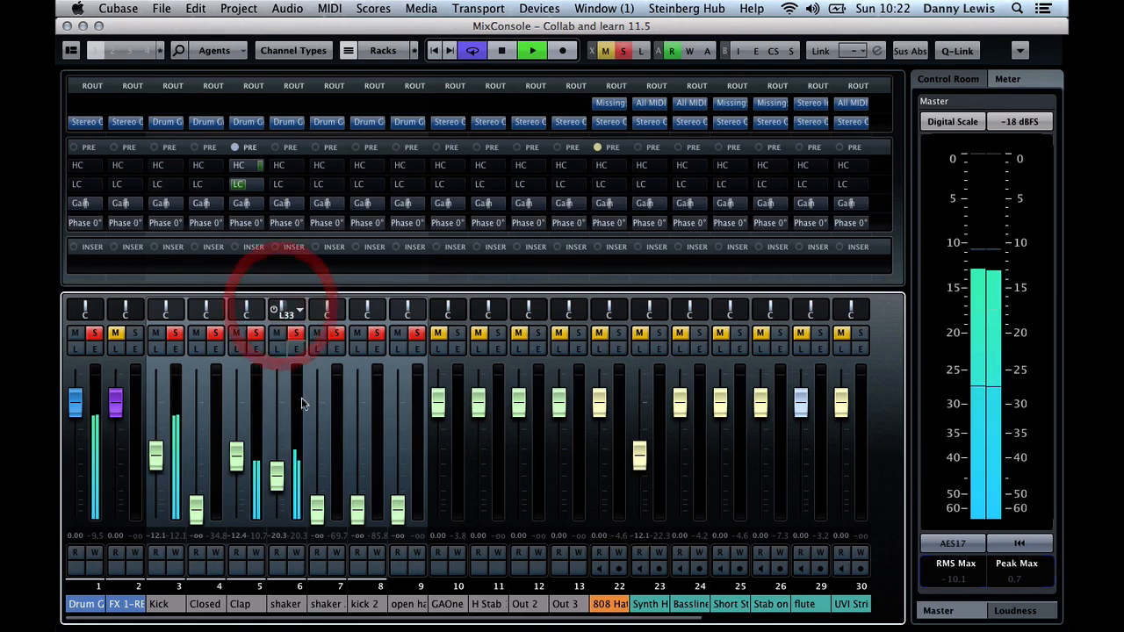
left_click_drag(316, 509, 317, 461)
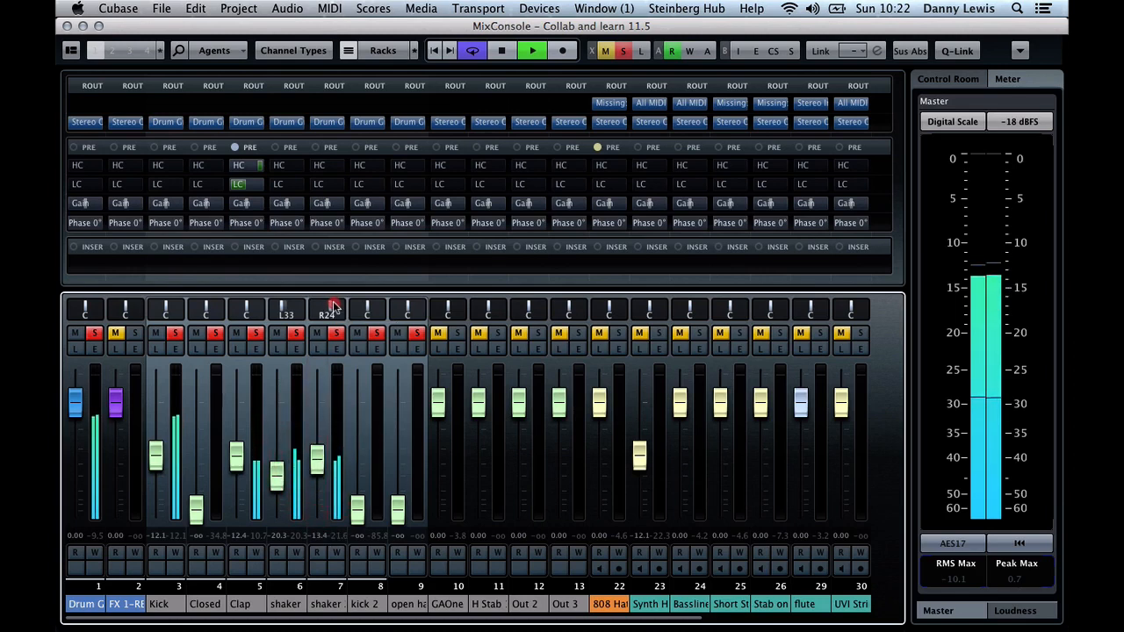
left_click(333, 307)
mouse_move(316, 459)
left_mouse_down()
mouse_move(277, 472)
mouse_move(318, 462)
left_mouse_up()
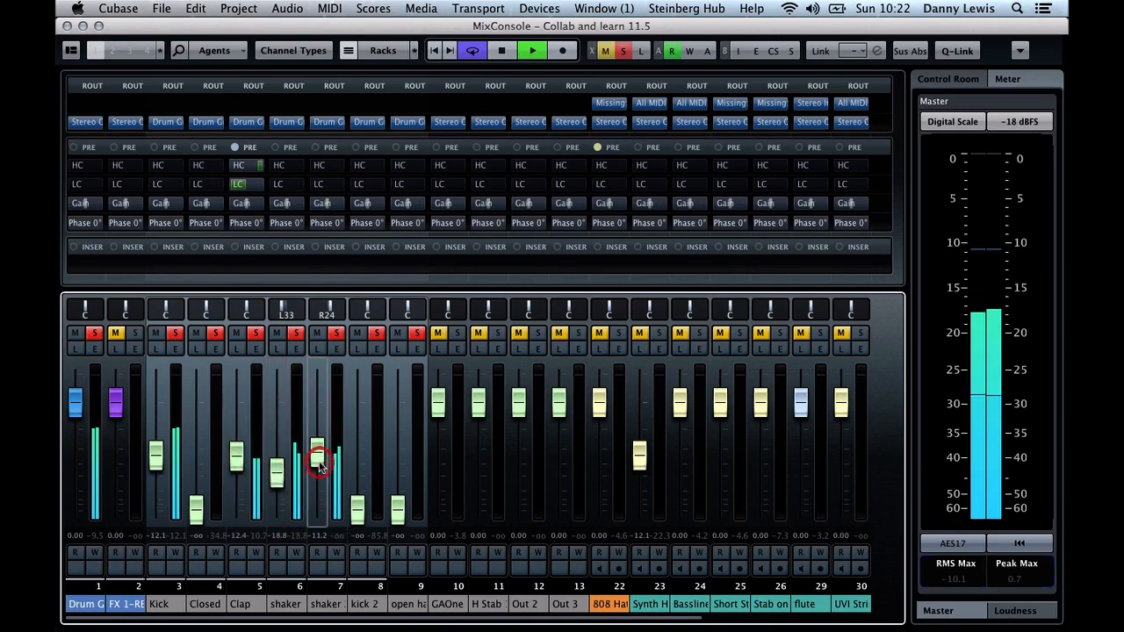
key("XF86AudioRaiseVolume")
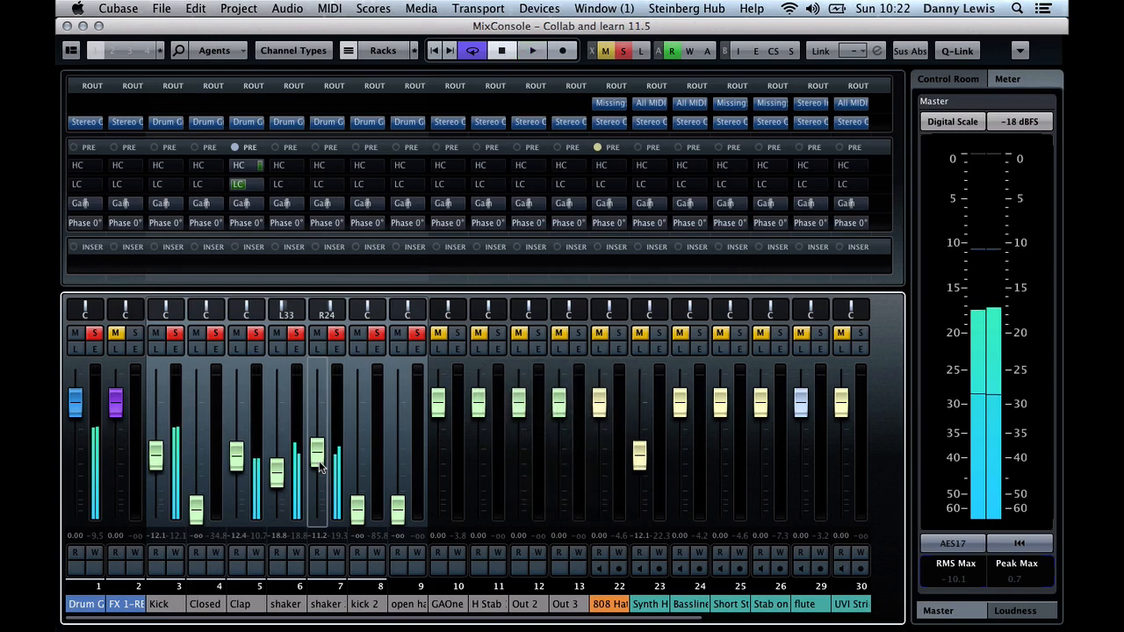
Filter the shaker 1 channel with a low cut at about 217 Hz and a high cut at about 18.94 kHz during playback
left_click(296, 349)
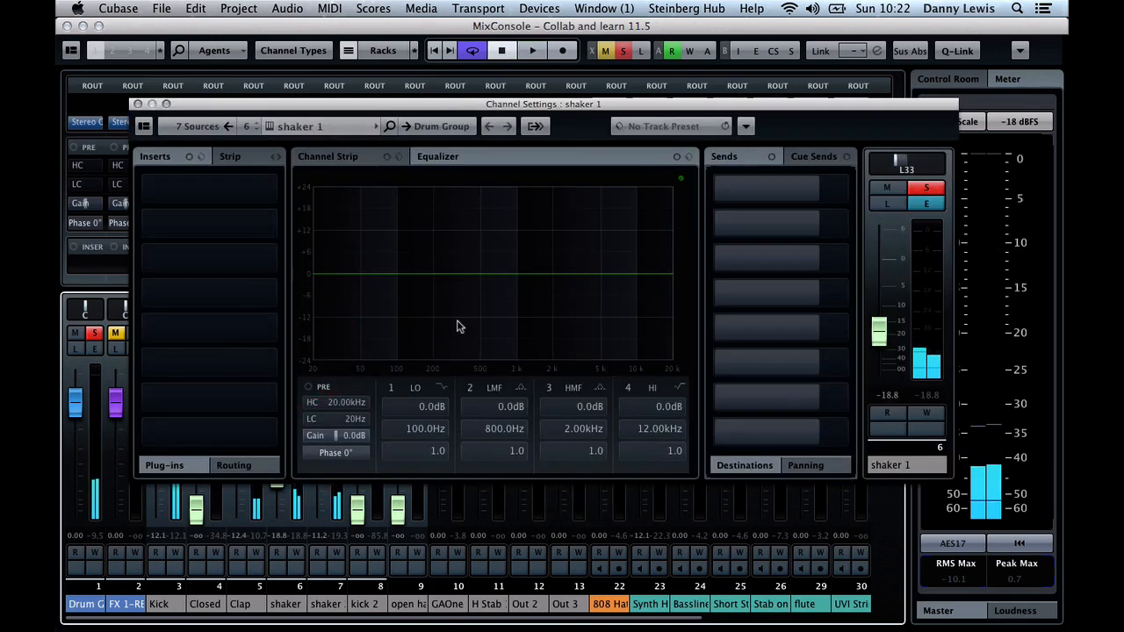
key("space")
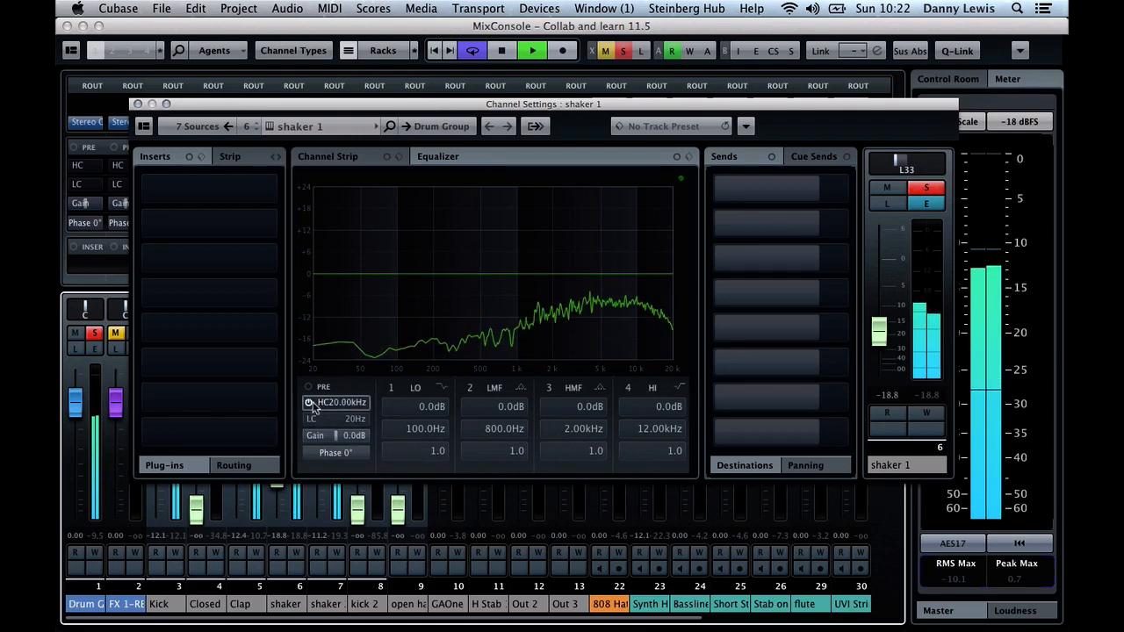
left_click_drag(309, 421, 389, 416)
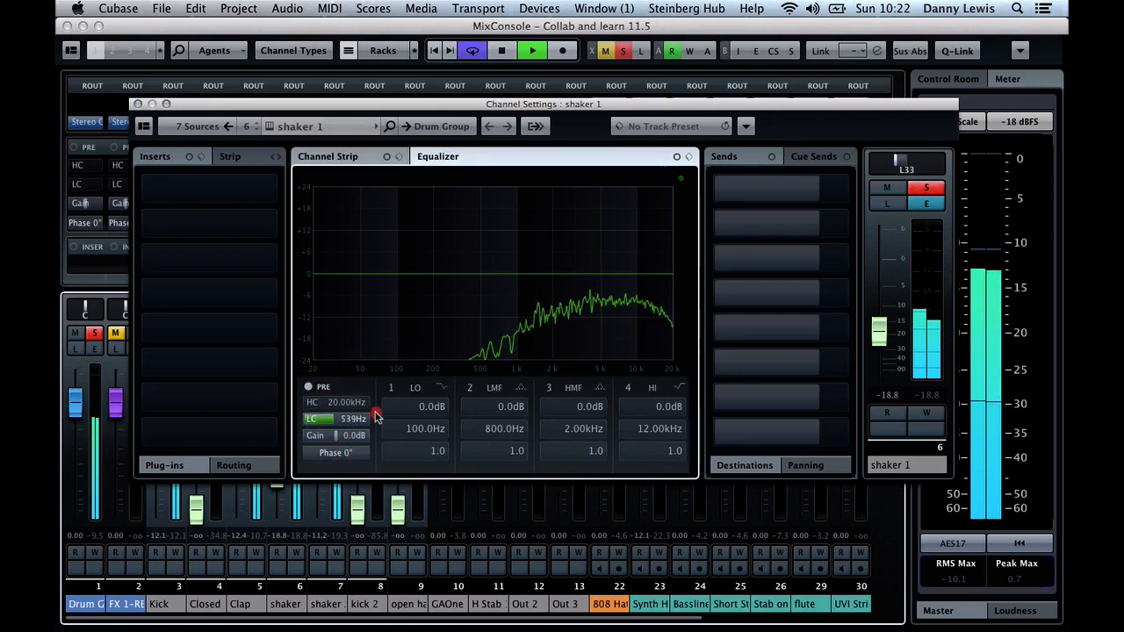
left_click_drag(370, 412, 359, 402)
left_click(308, 403)
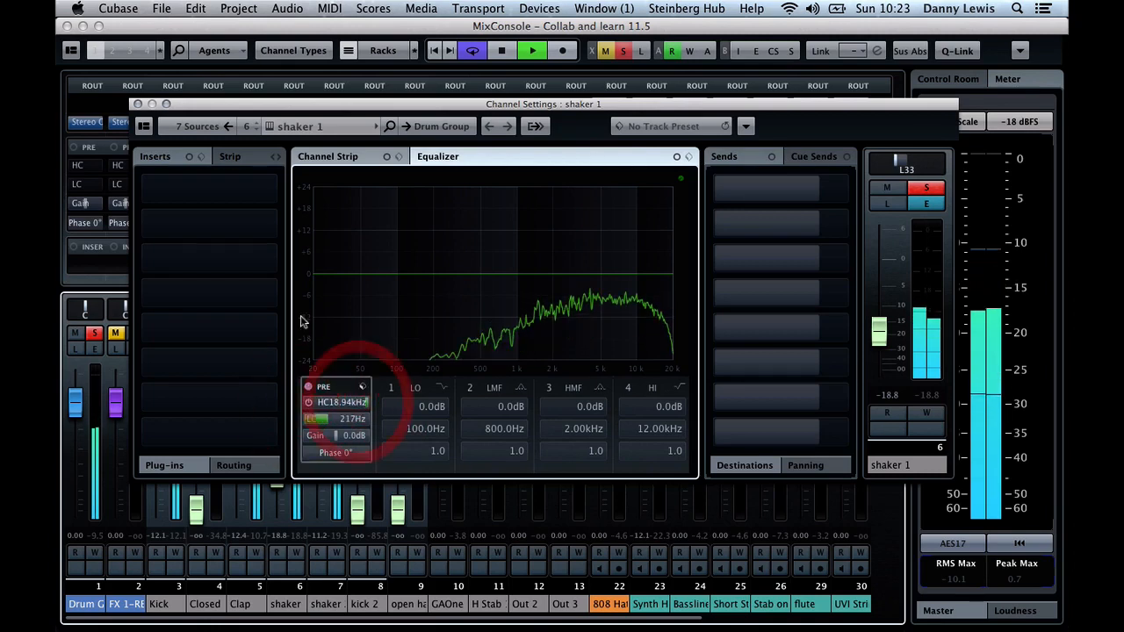
left_click(138, 103)
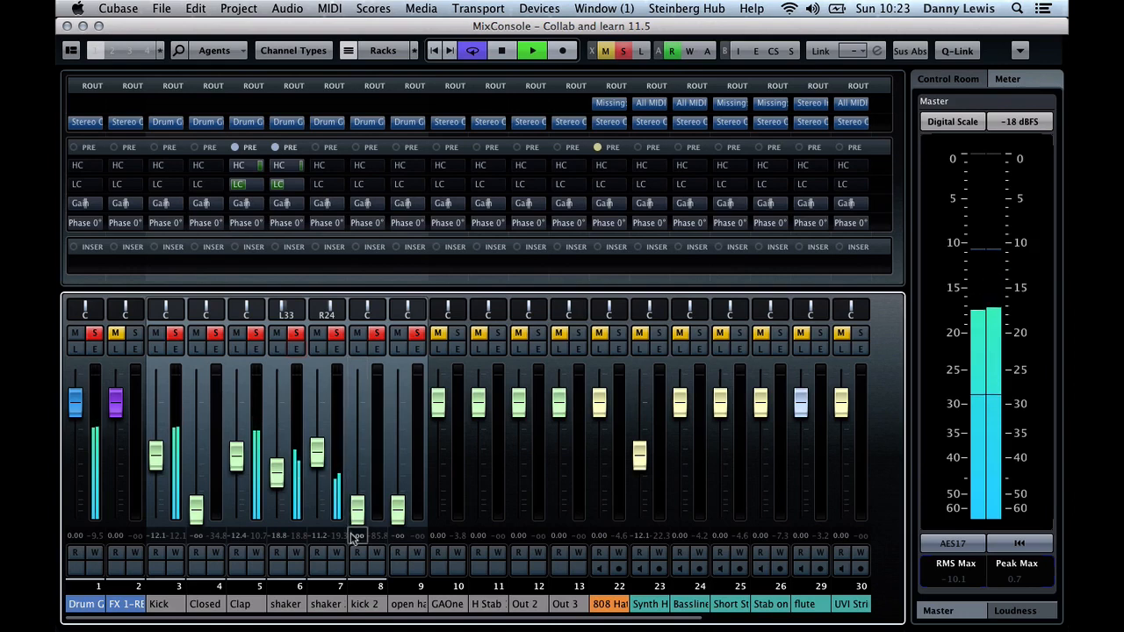
Filter the shaker 2 channel with a low cut at about 104 Hz and the high cut enabled at 20 kHz
key("space")
left_click(323, 470)
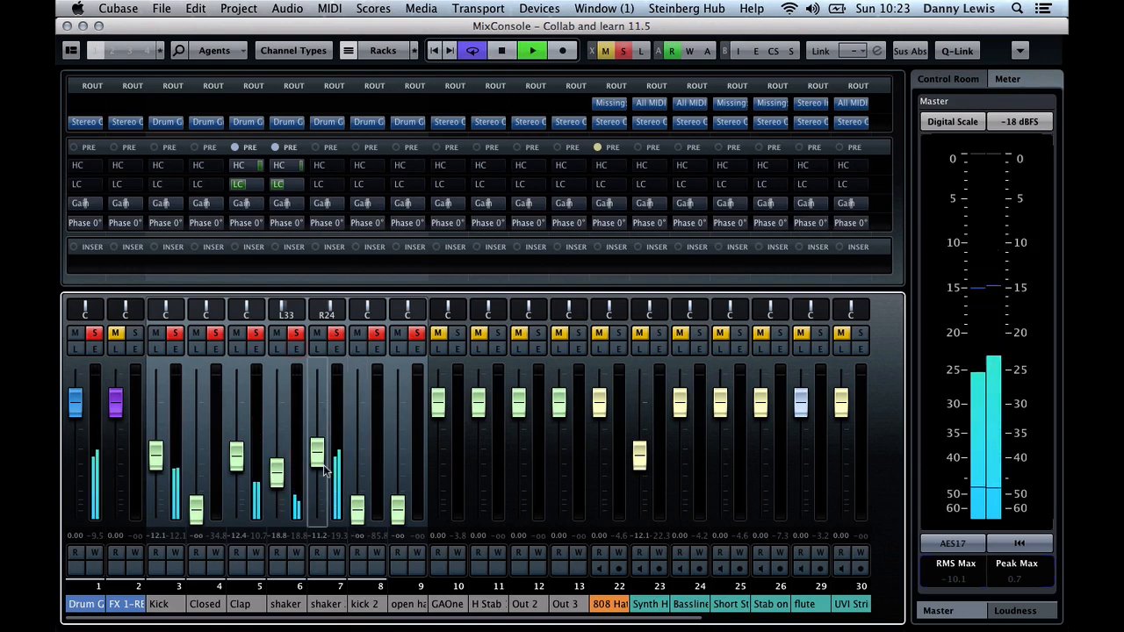
left_click(336, 349)
key("space")
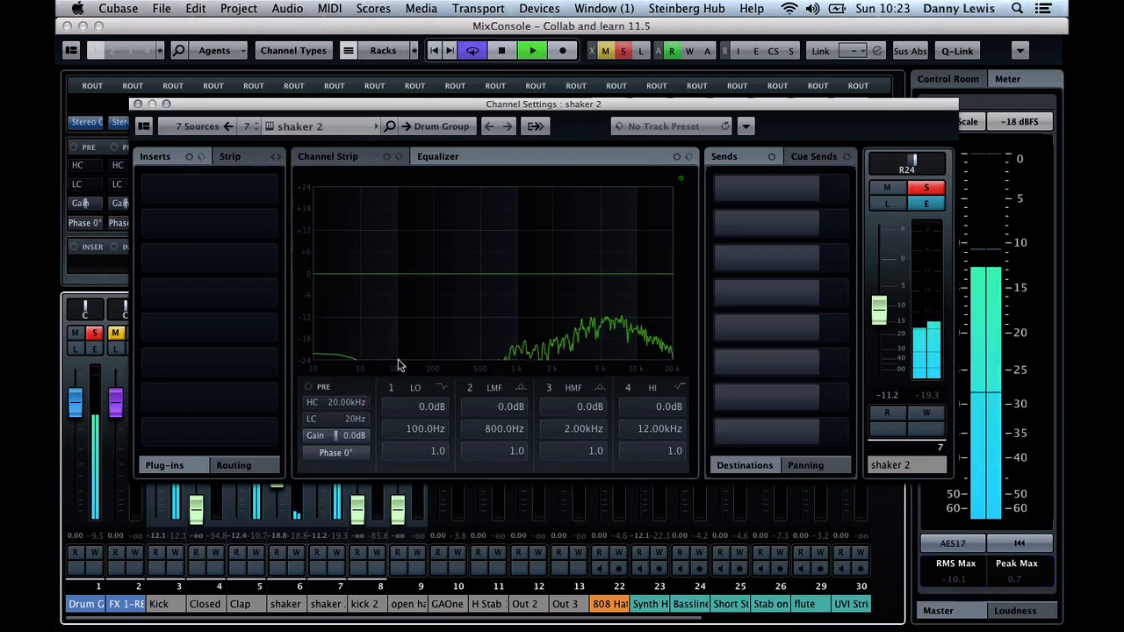
left_click(339, 423)
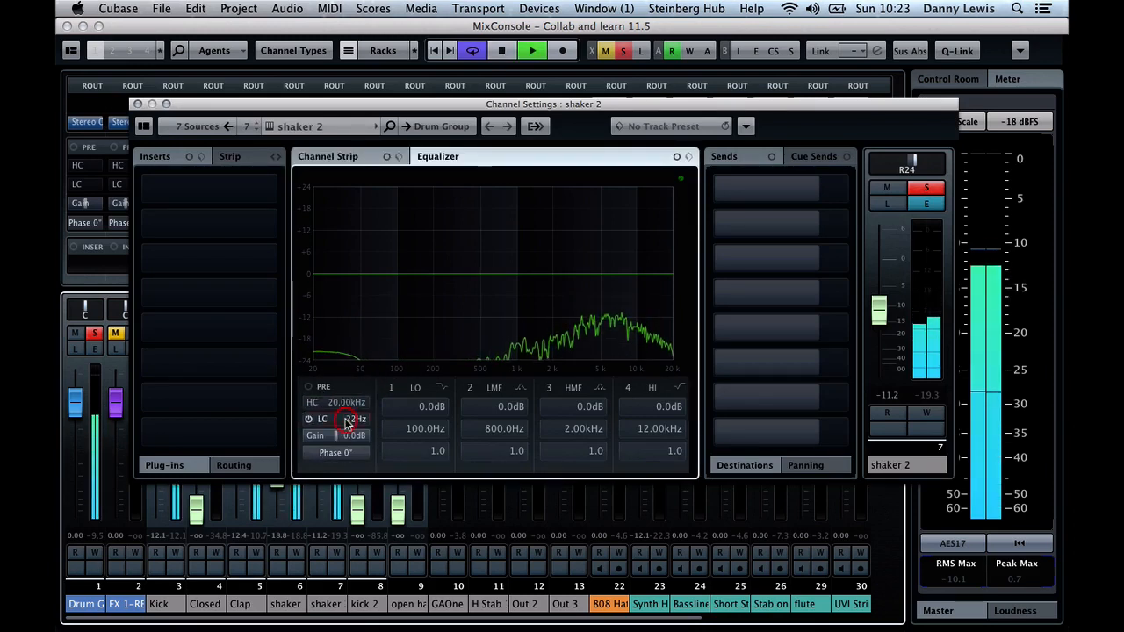
left_click(327, 419)
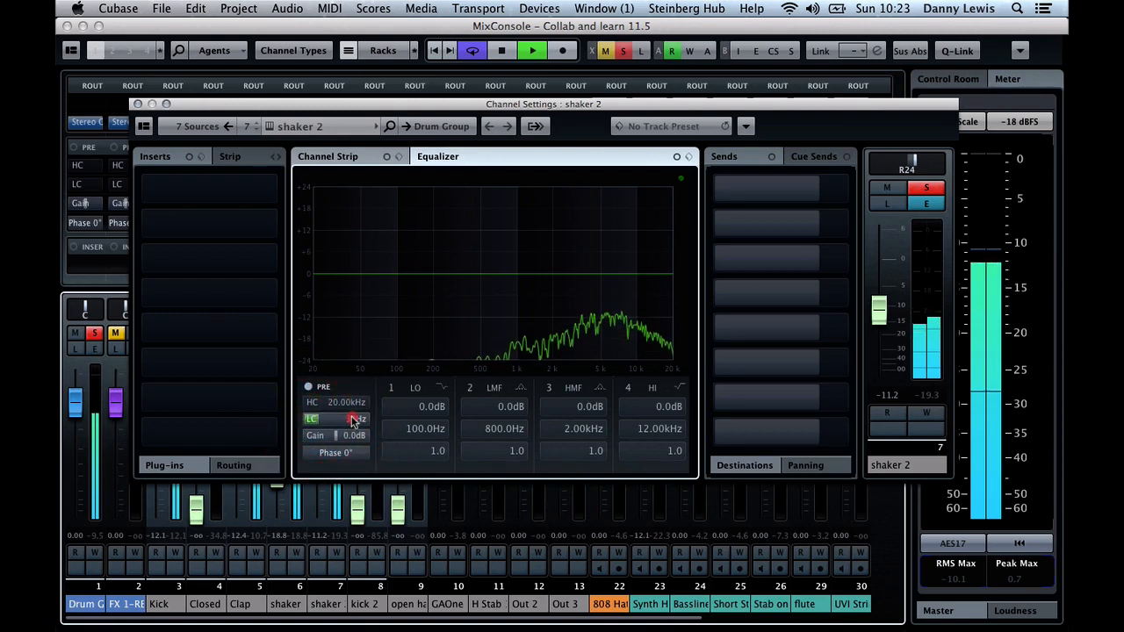
left_click_drag(359, 422, 344, 423)
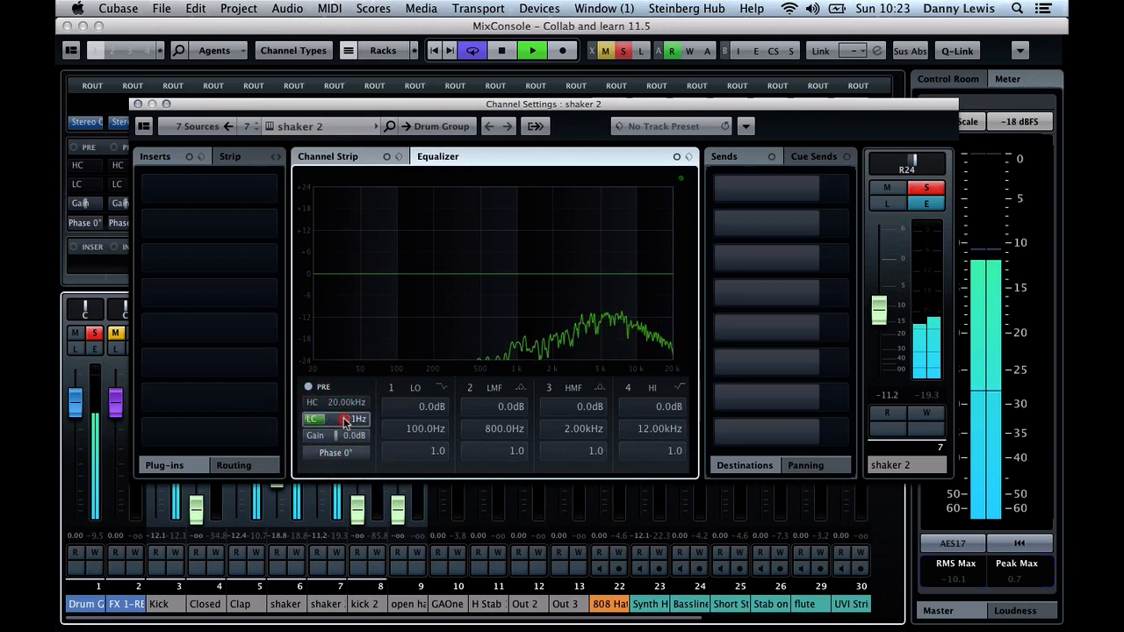
left_click(342, 423)
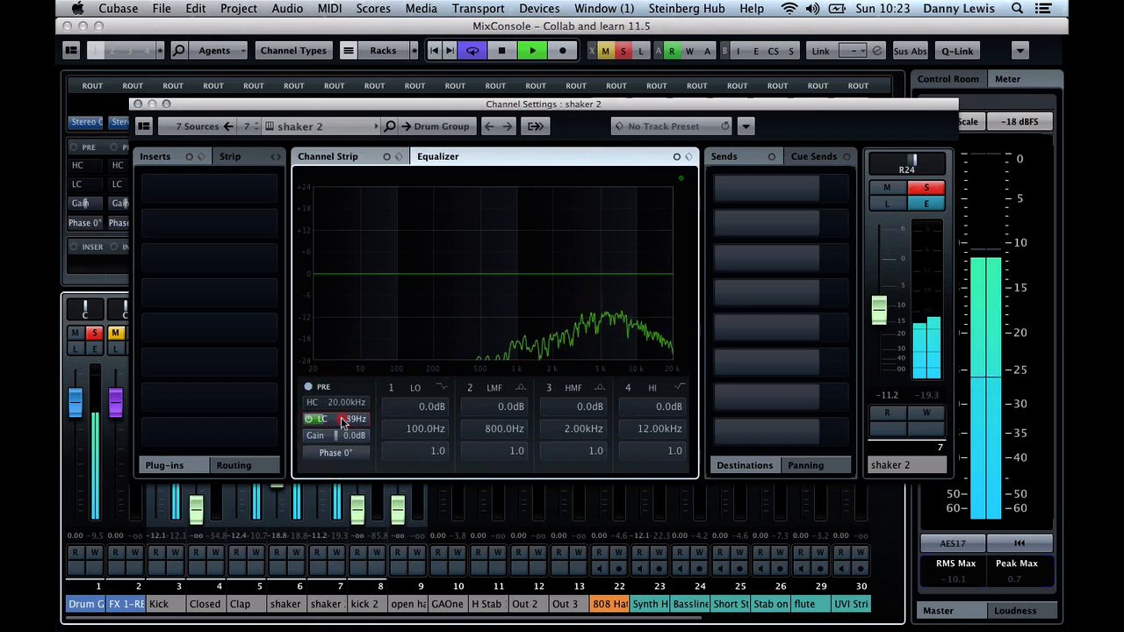
left_click_drag(344, 421, 346, 421)
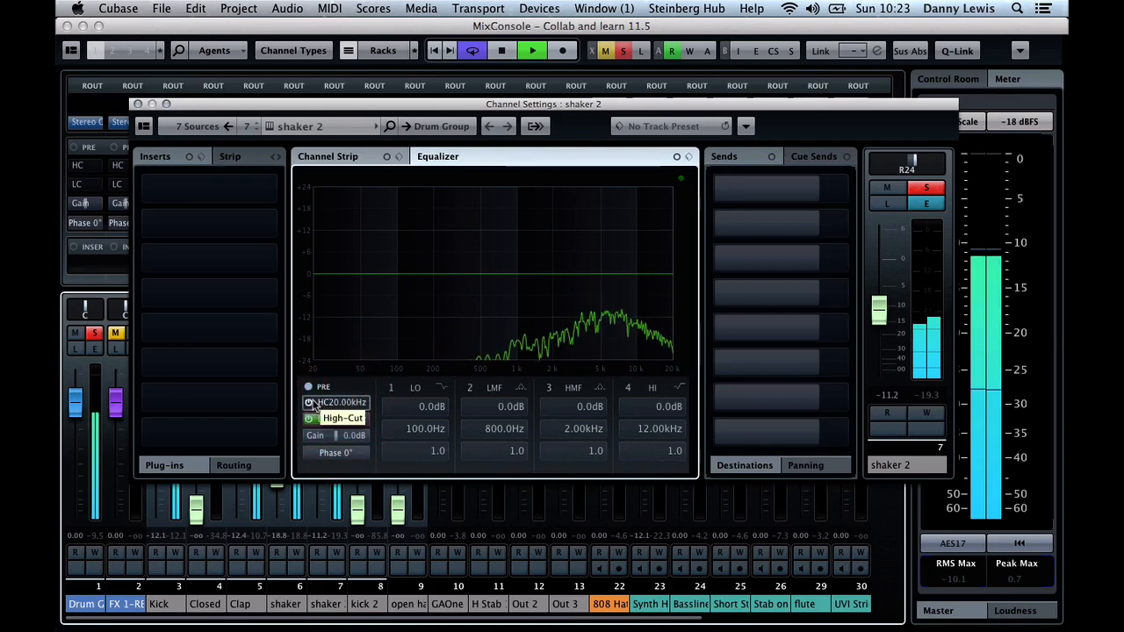
left_click(310, 402)
left_click(353, 401)
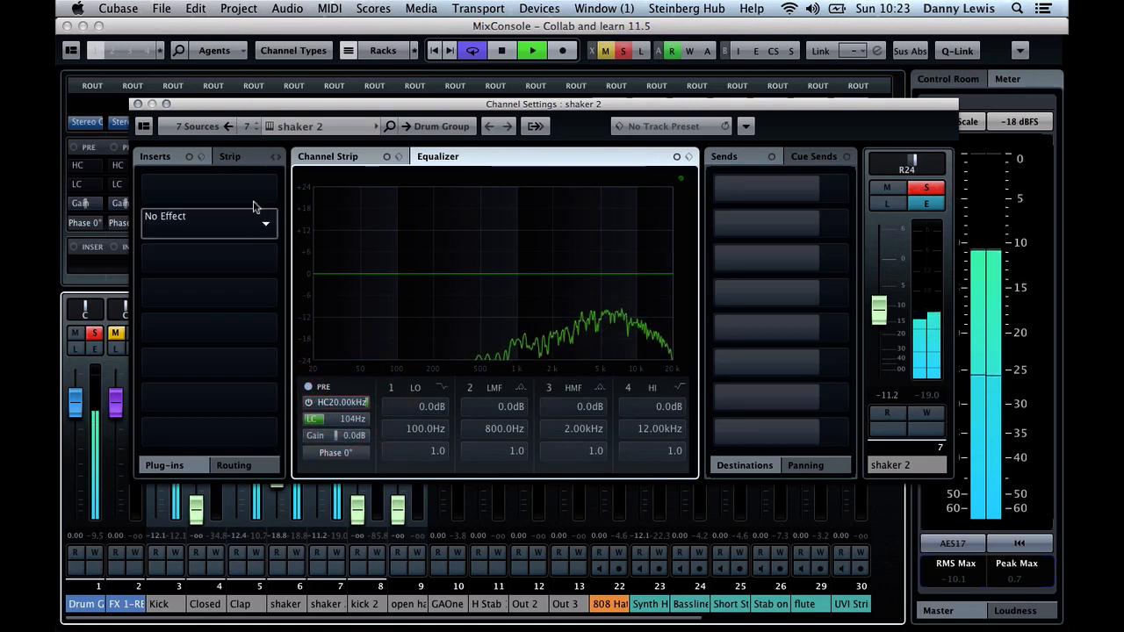
left_click(137, 104)
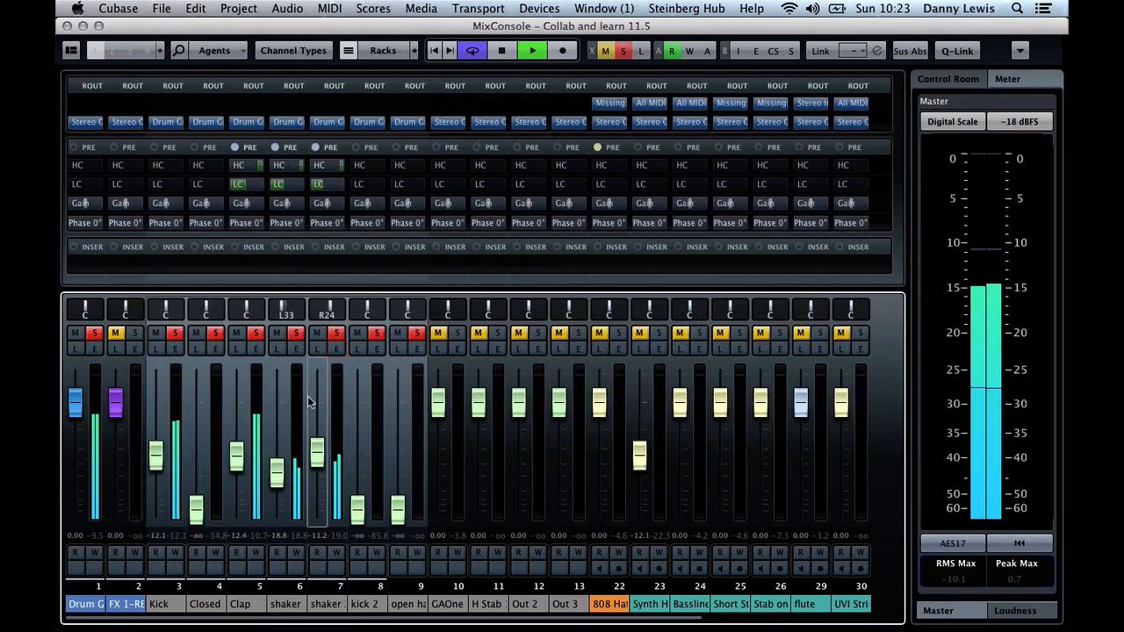
Raise the faders of kick 2 to about -10.7 dB, the open hat to about -3.29 dB and the Clap to about -11.4 dB
left_click(364, 514)
left_click_drag(363, 514, 366, 458)
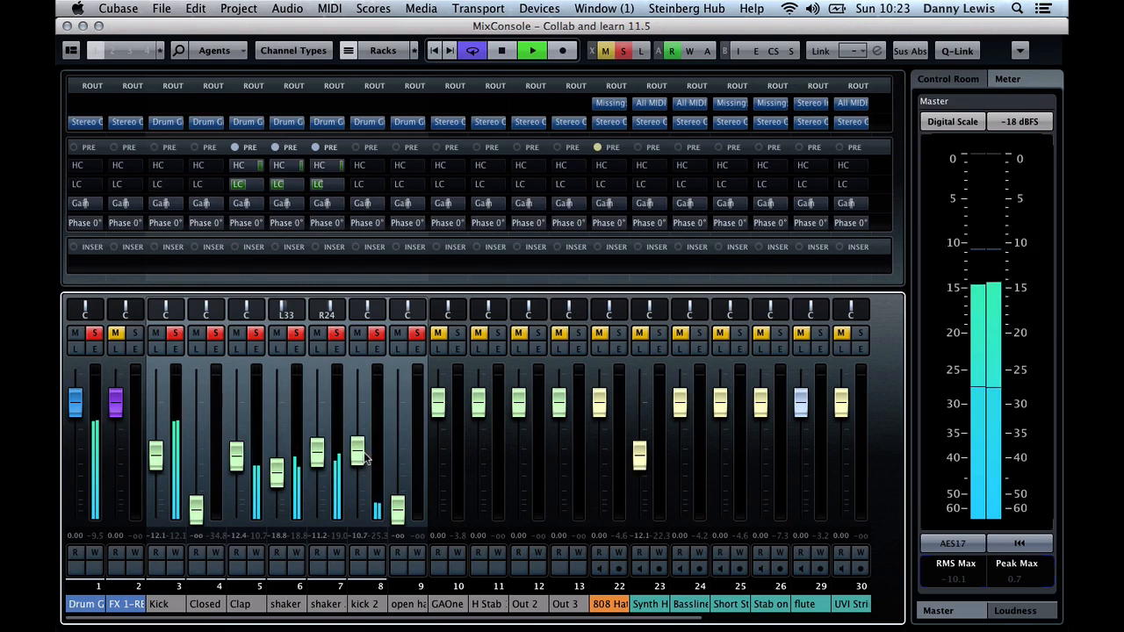
left_click_drag(398, 509, 409, 427)
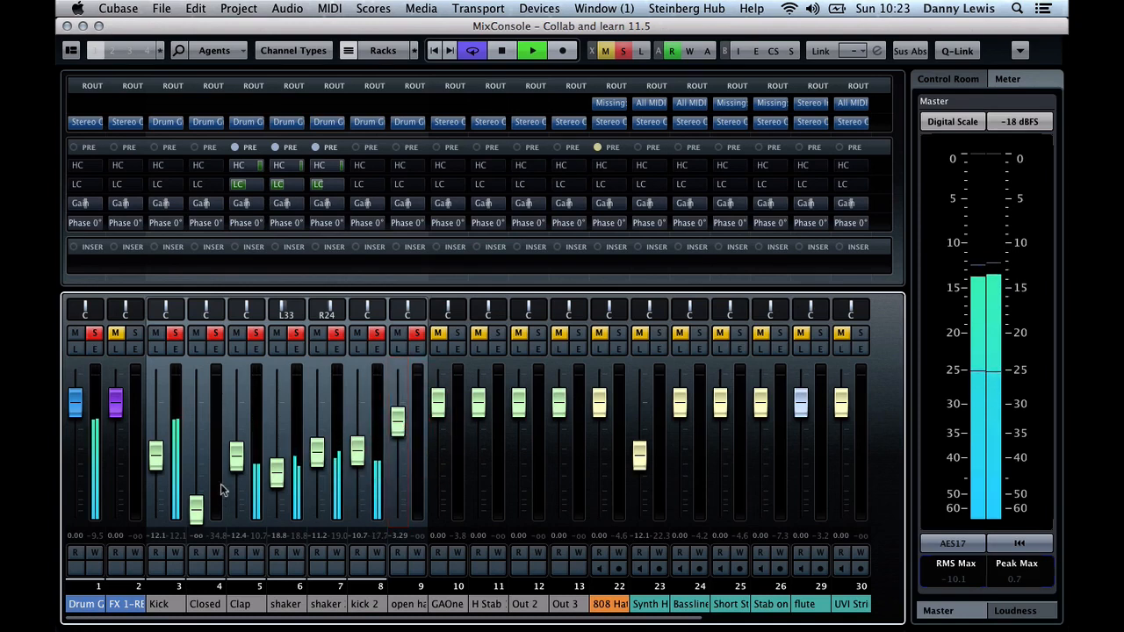
left_click_drag(238, 457, 243, 452)
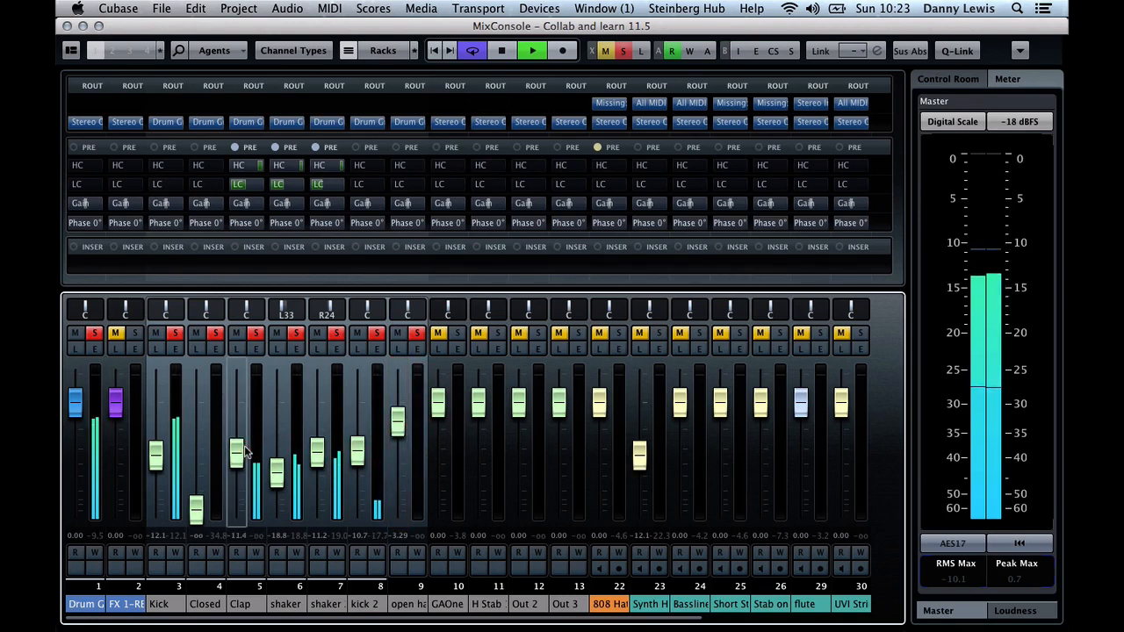
Insert the MonoToStereo effect on the Clap channel with width 86 and lower the channel's fader to about -14.2 dB
key("space")
left_click(256, 349)
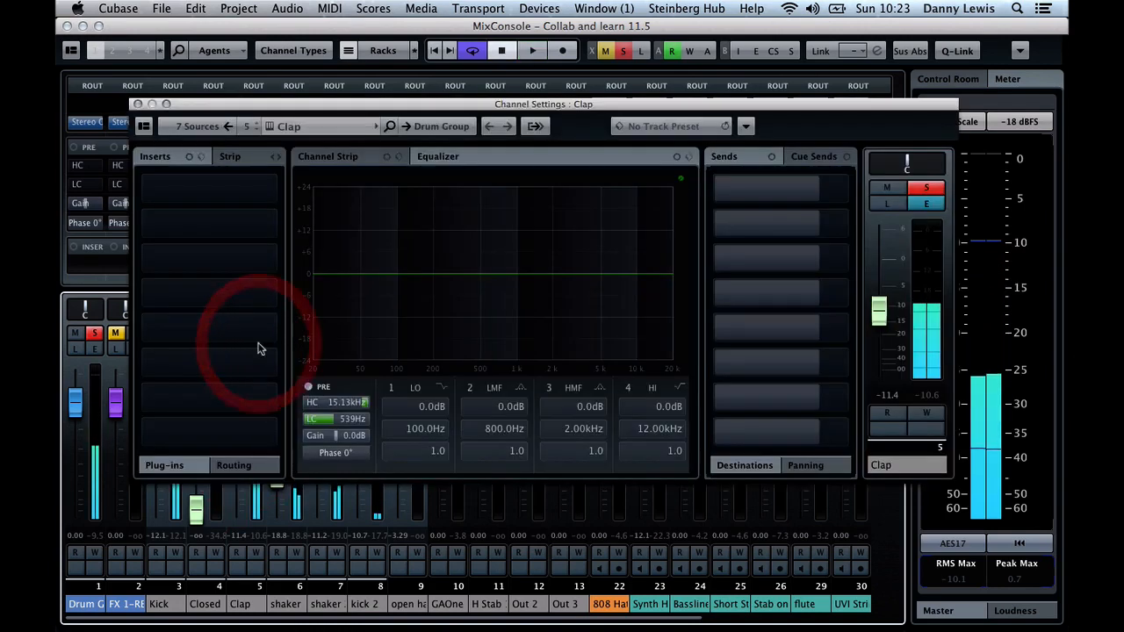
left_click(211, 192)
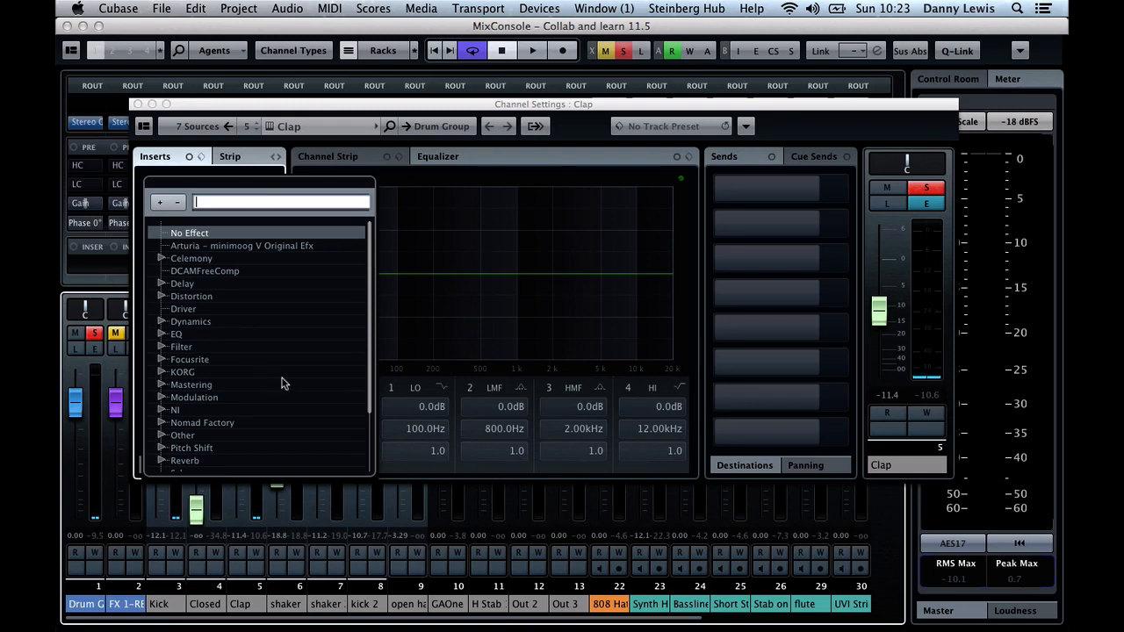
scroll(283, 383, "down", 3)
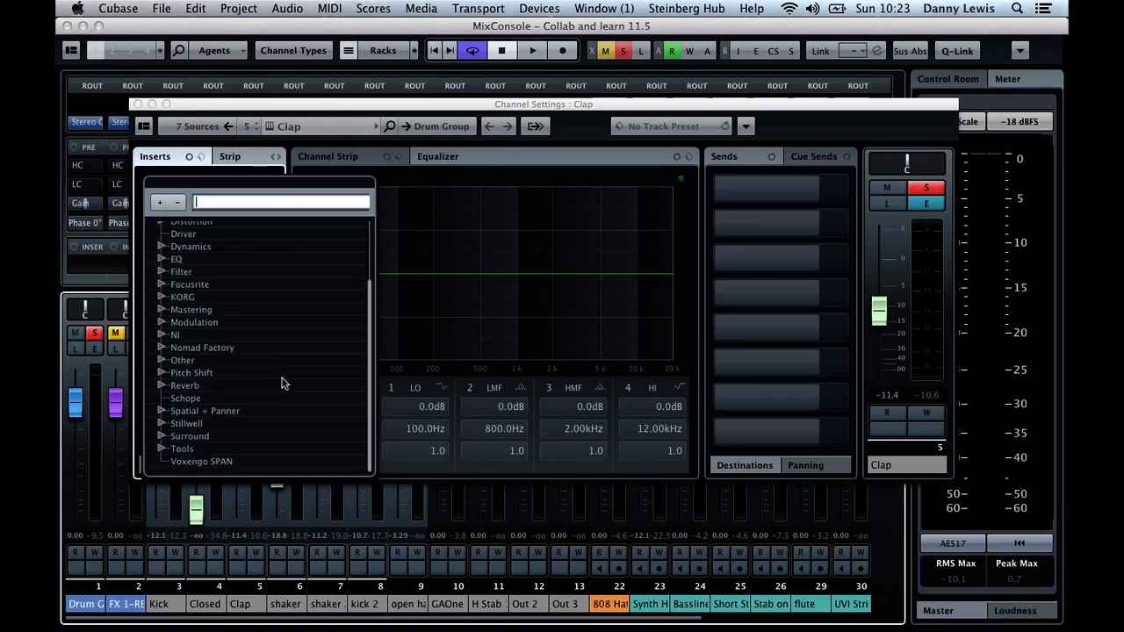
left_click(162, 412)
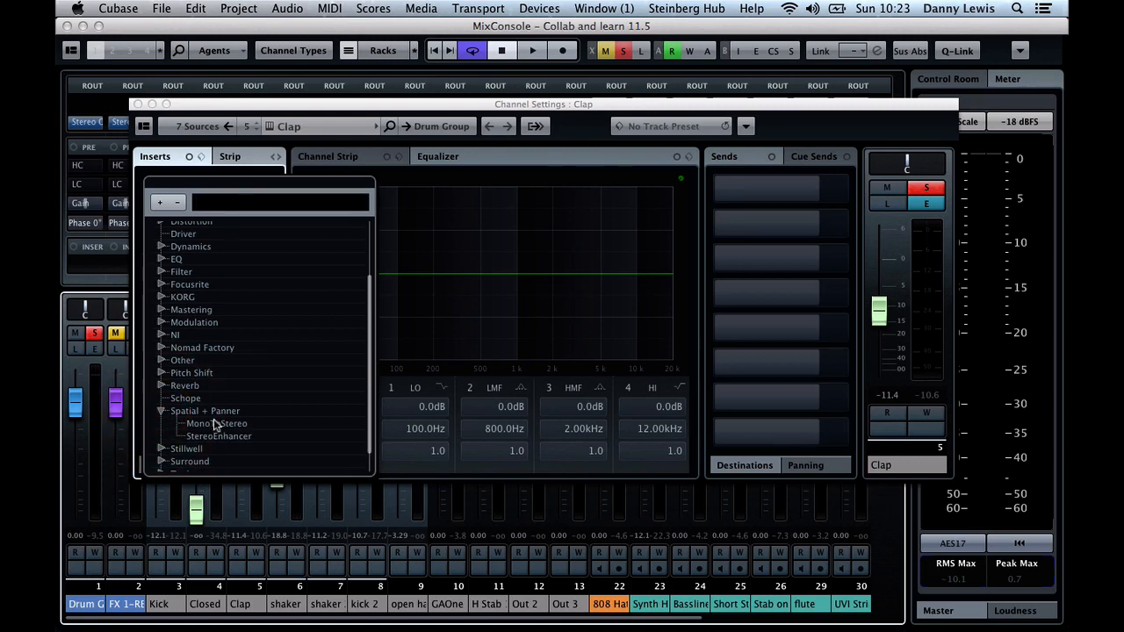
left_click(214, 425)
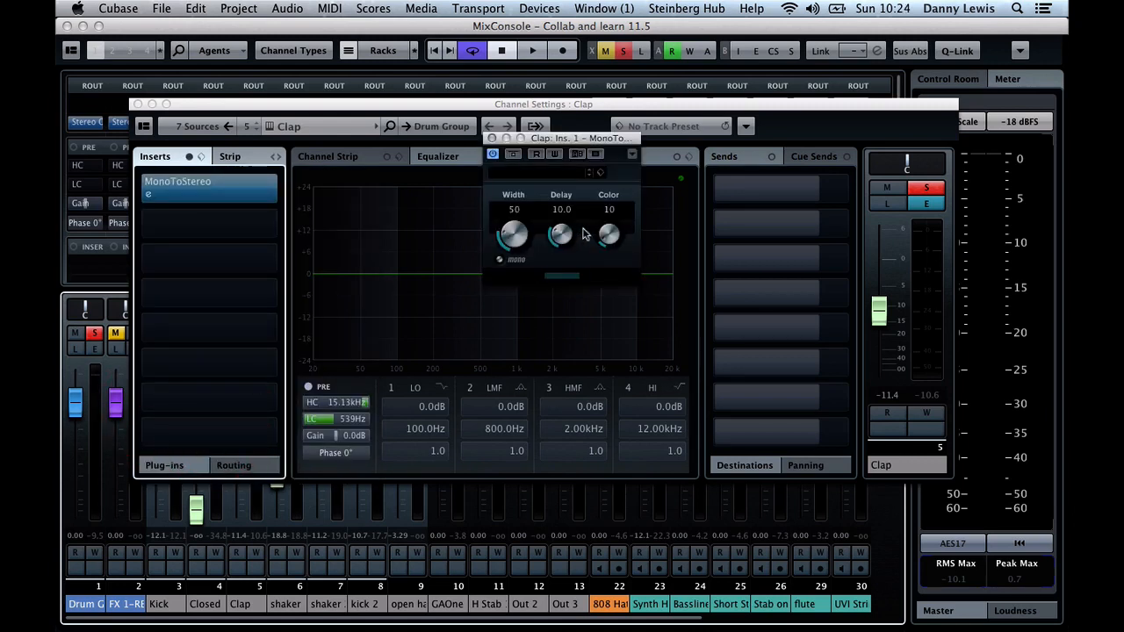
key("space")
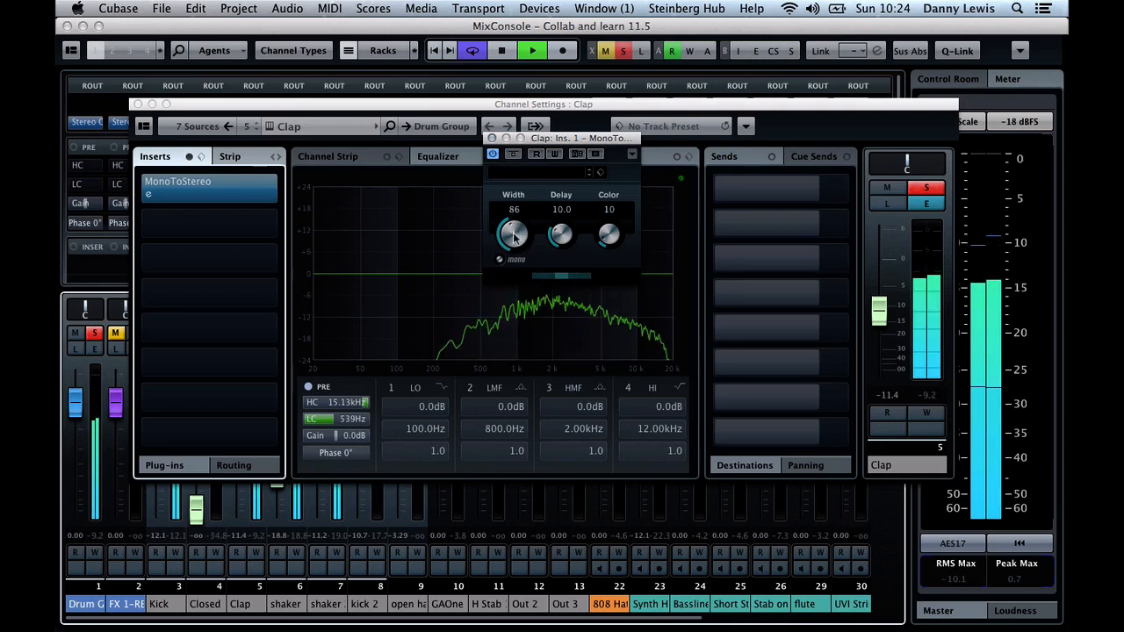
left_click(493, 139)
left_click_drag(878, 322, 879, 333)
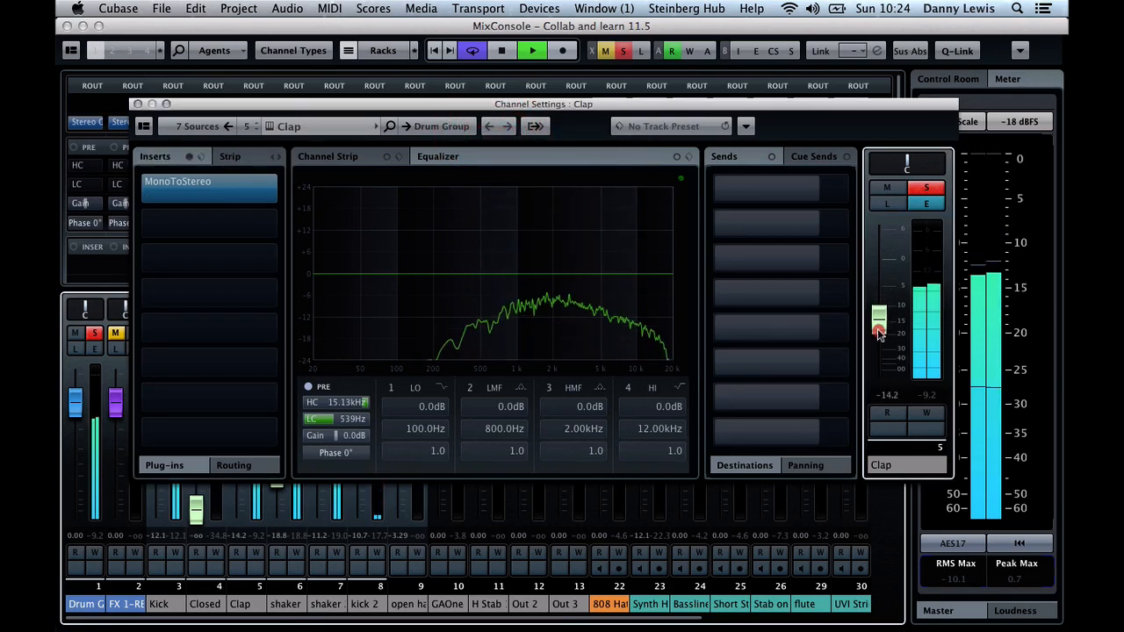
left_click(137, 103)
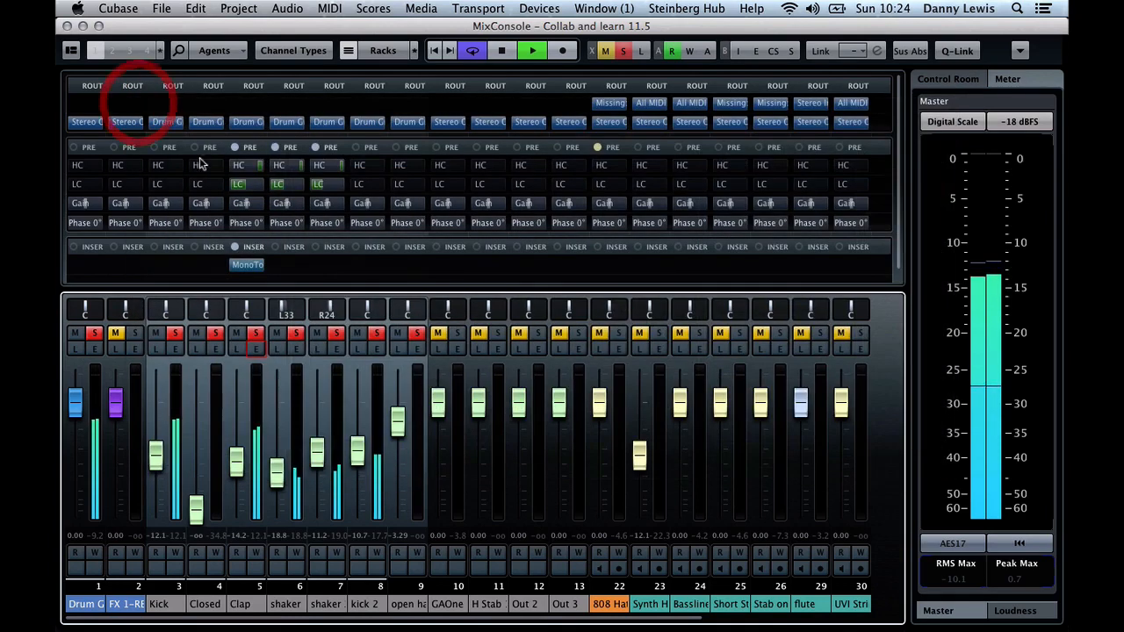
Raise the Closed hat fader to about -8.72 dB, stop playback and check the channel's equalizer settings
left_click_drag(195, 514, 196, 443)
key("space")
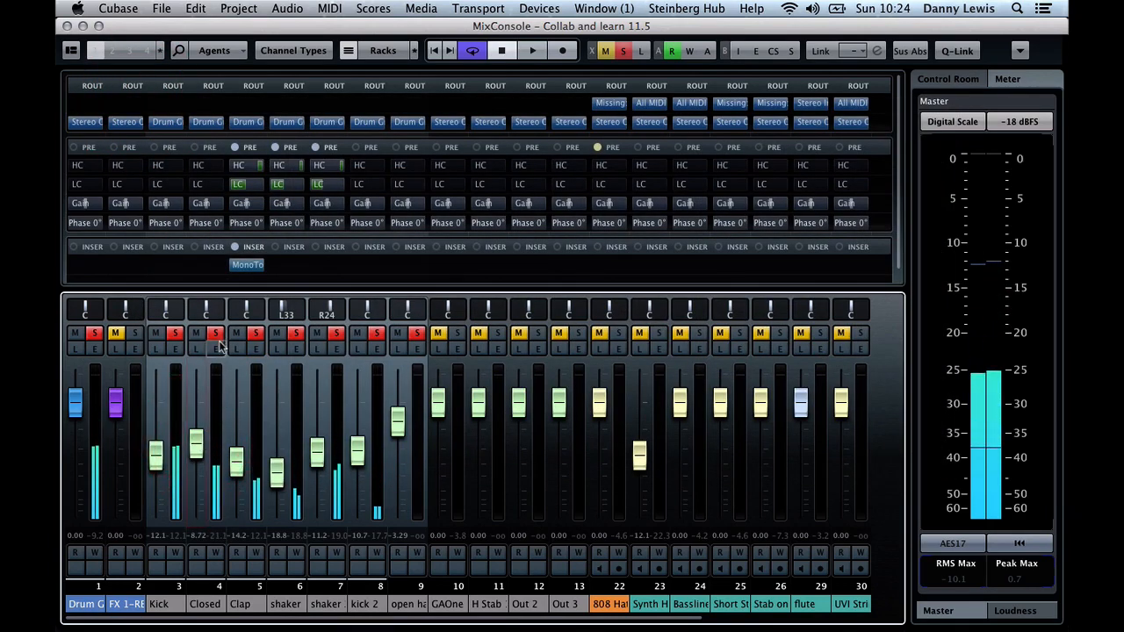
left_click(217, 348)
key("space")
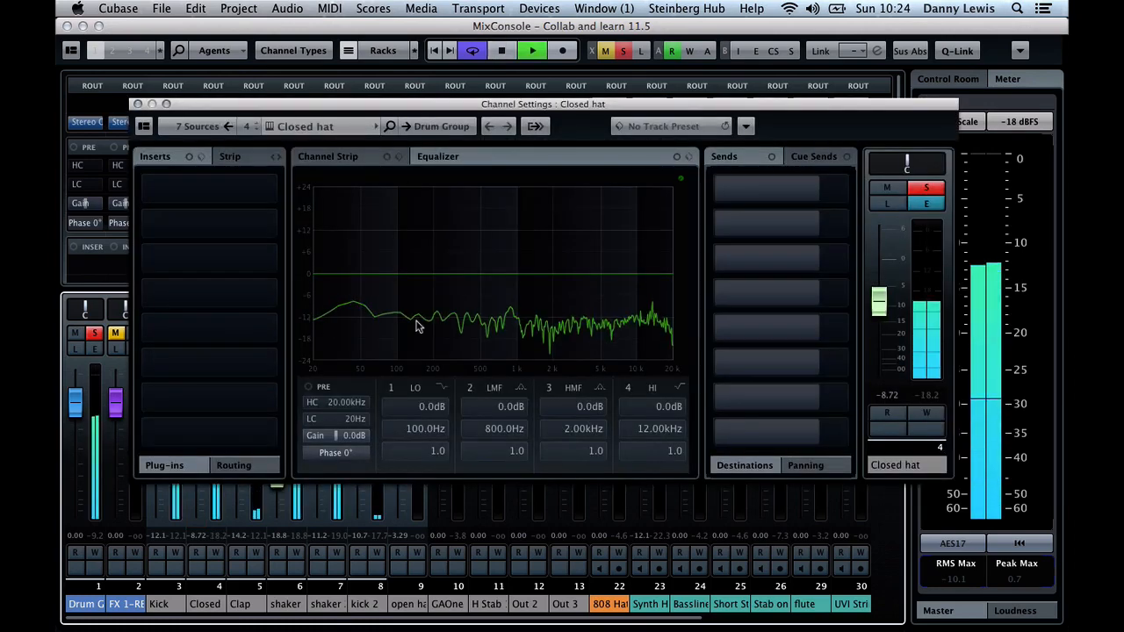
left_click(138, 104)
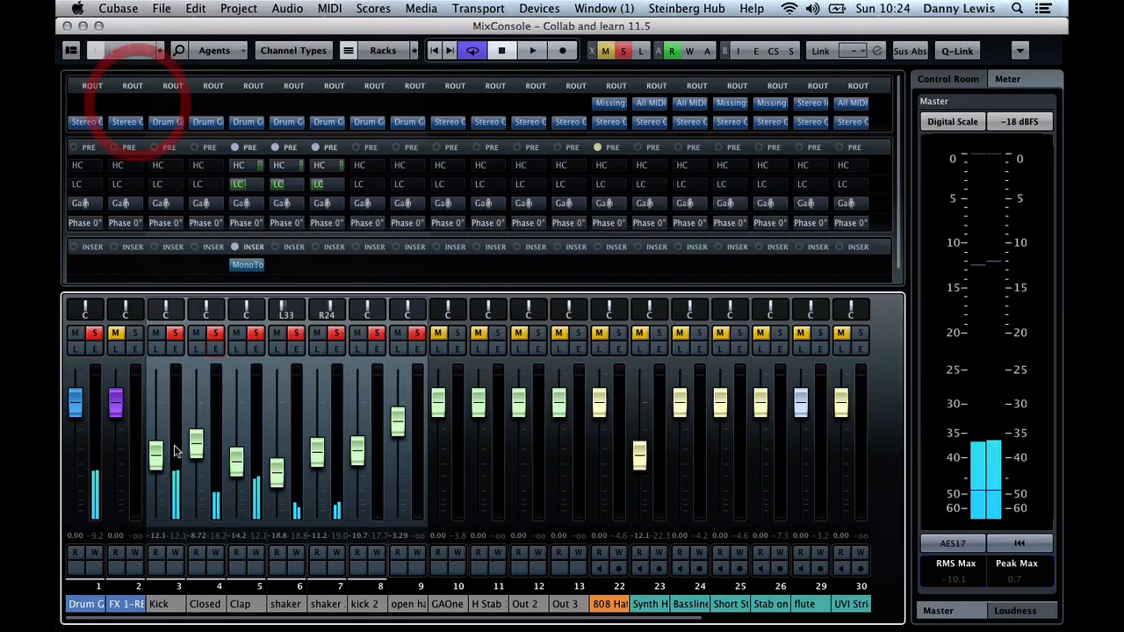
Solo the Closed hat channel and enable its low cut at about 1.05 kHz, auditioning the change during playback
left_click(215, 334)
left_click(213, 349)
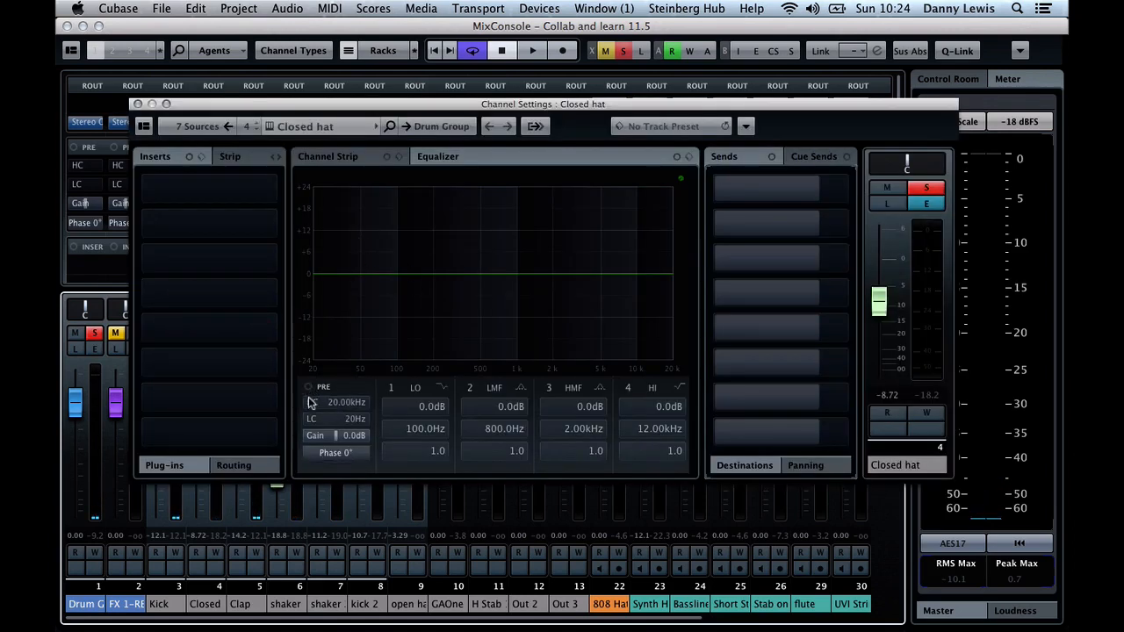
left_click(308, 419)
left_click(362, 422)
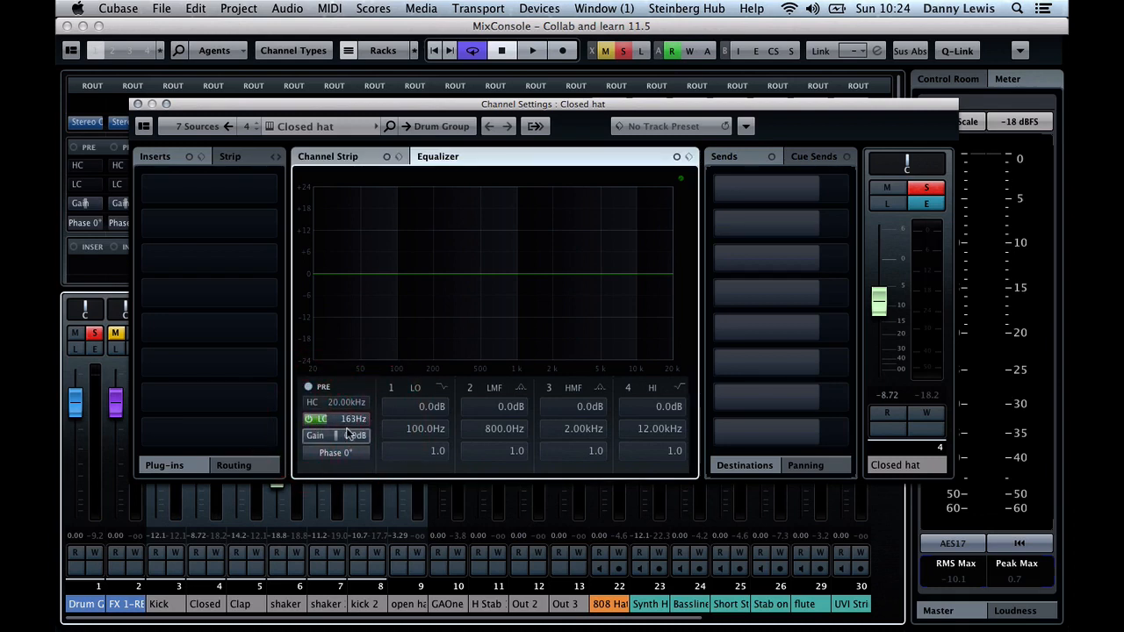
key("space")
left_click_drag(347, 422, 358, 422)
key("space")
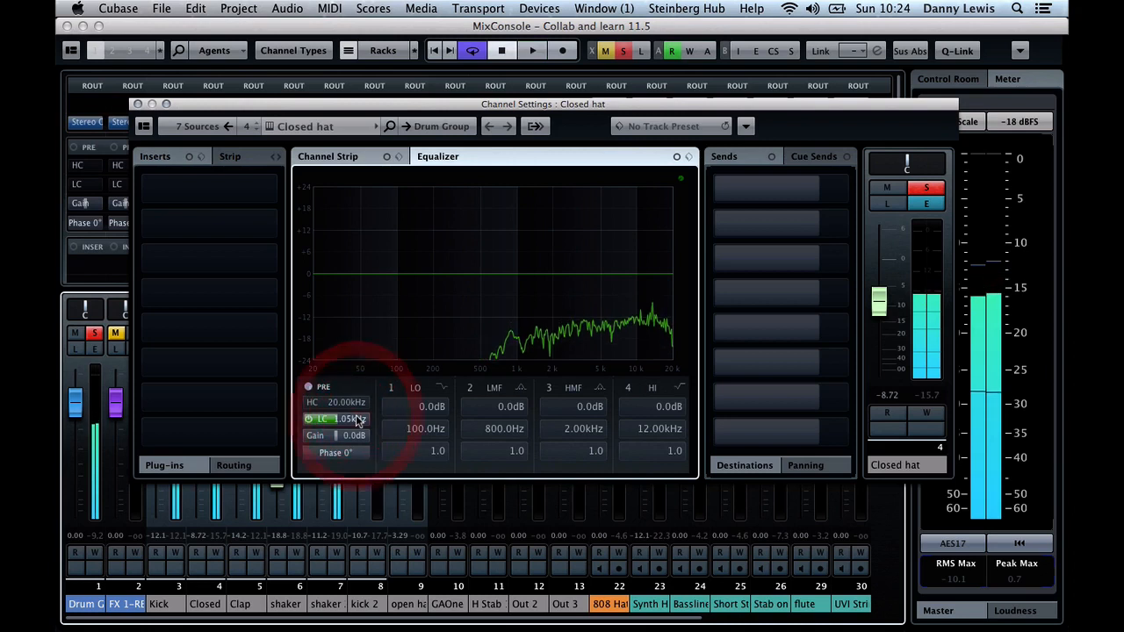
Enable the Closed hat's high cut at about 16.95 kHz, raise its fader to about -6.01 dB and close its channel settings
left_click(310, 402)
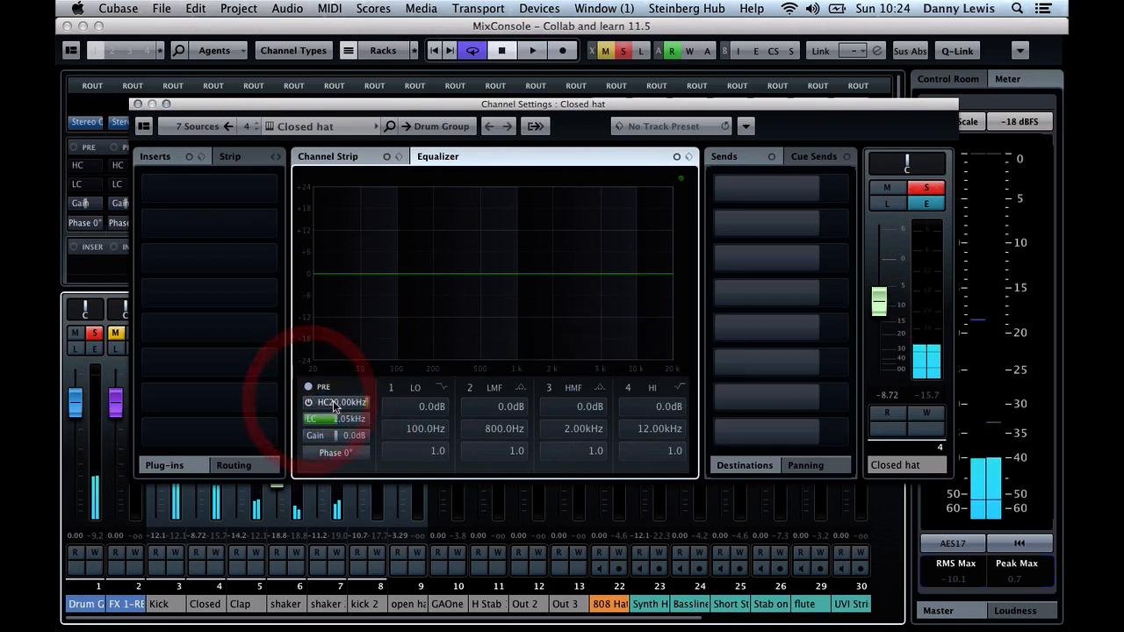
left_click_drag(333, 403, 340, 405)
key("space")
key("space")
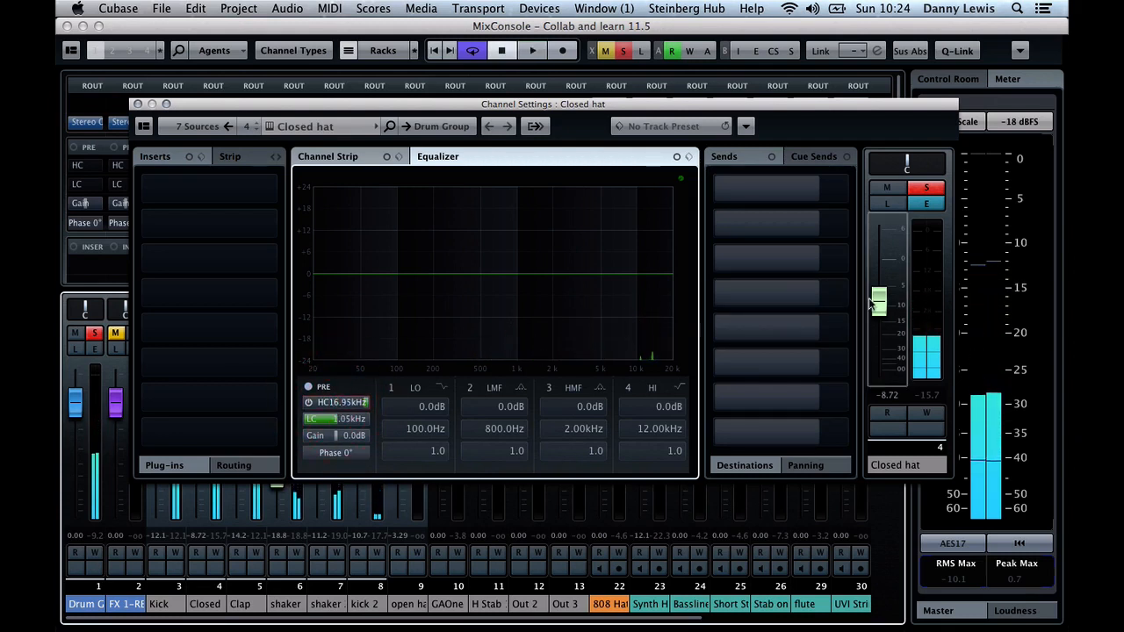
left_click_drag(878, 301, 878, 290)
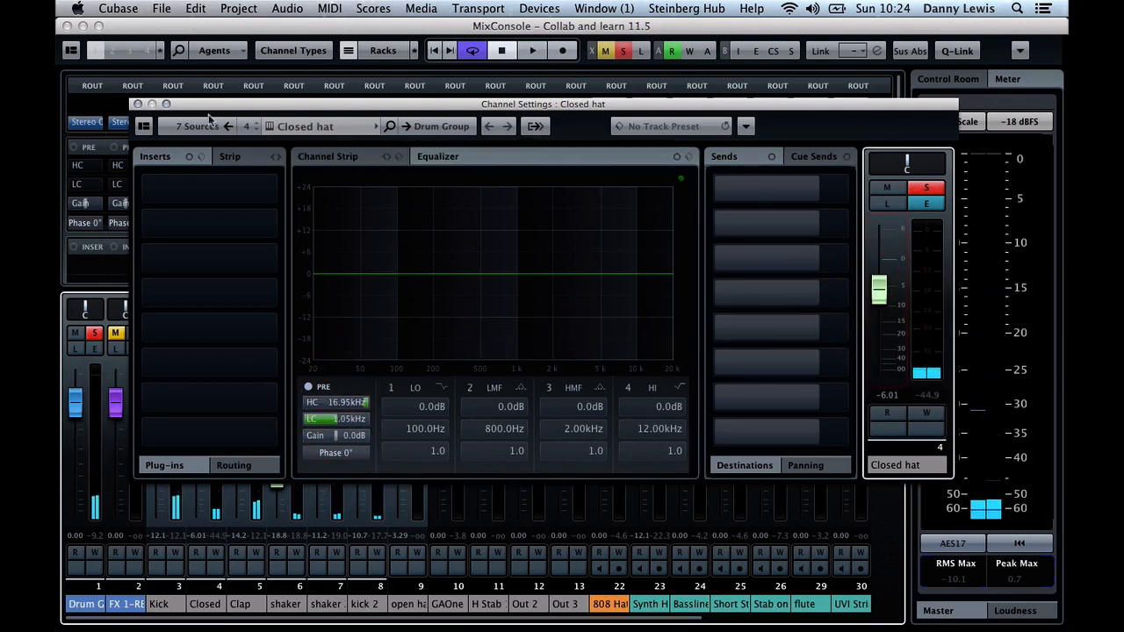
left_click(138, 104)
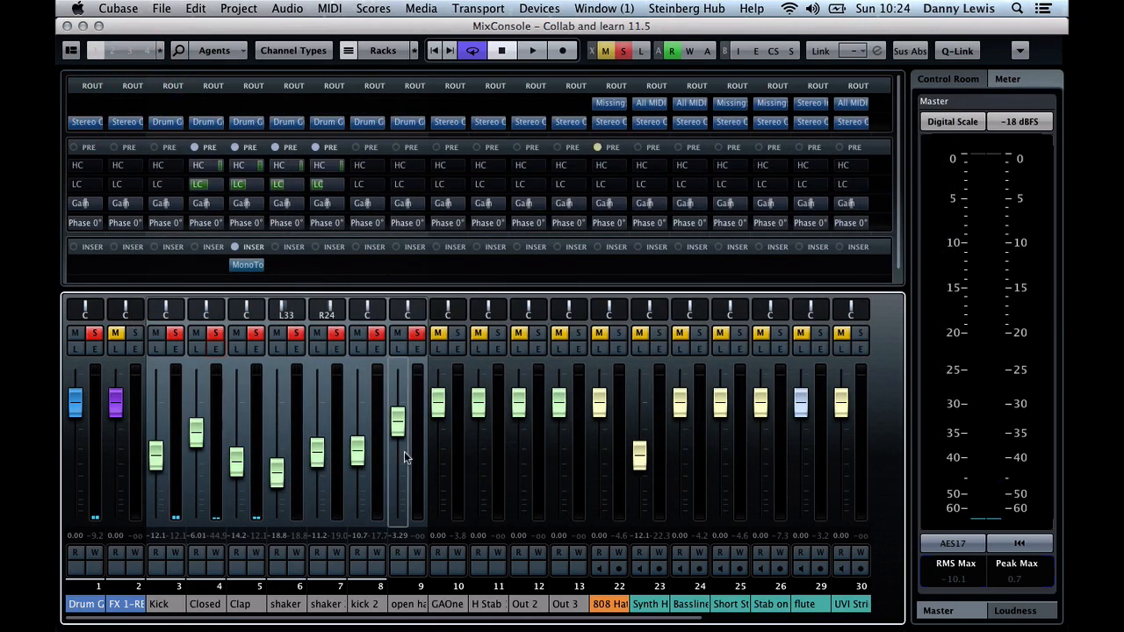
Add a stereo FX channel track with the REVerence reverb and close the effect's window
left_click(486, 7)
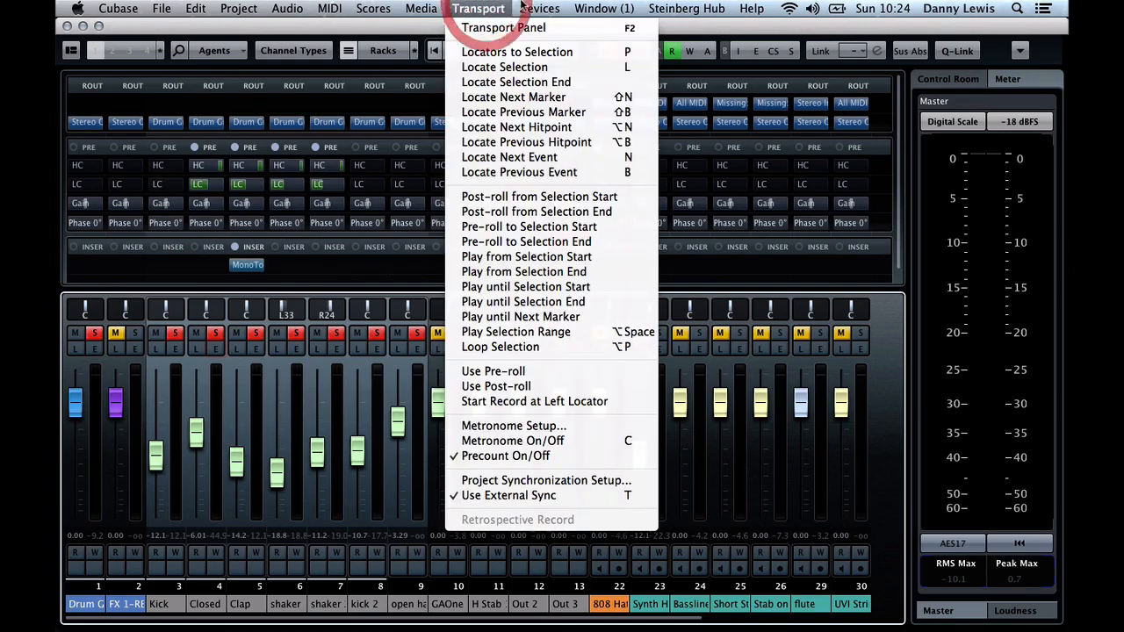
mouse_move(238, 8)
mouse_move(254, 28)
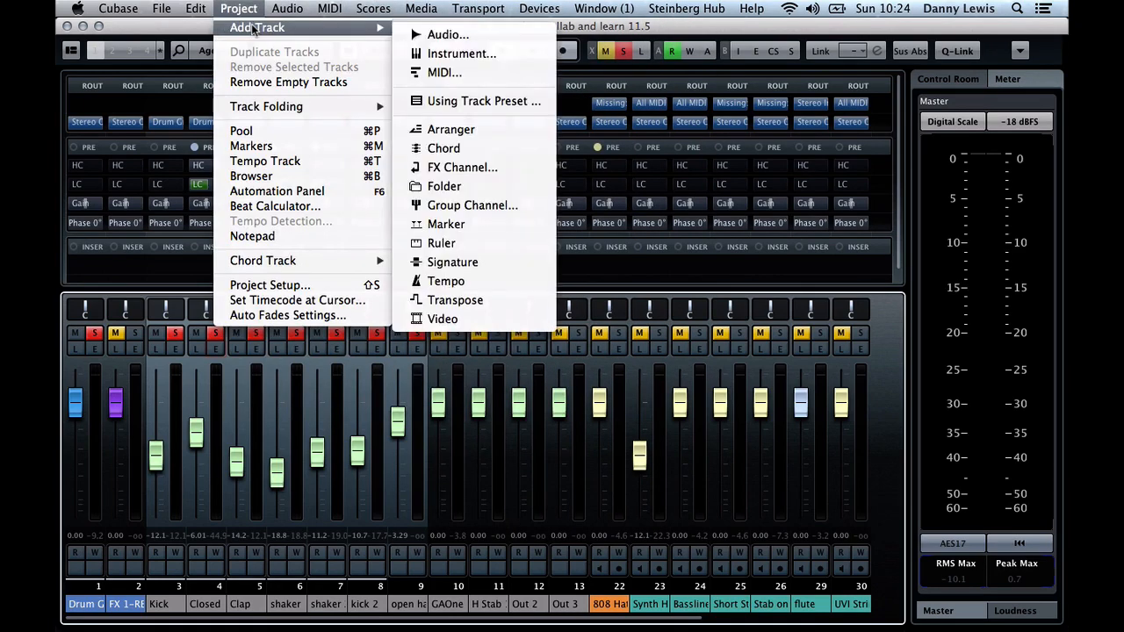
left_click(488, 167)
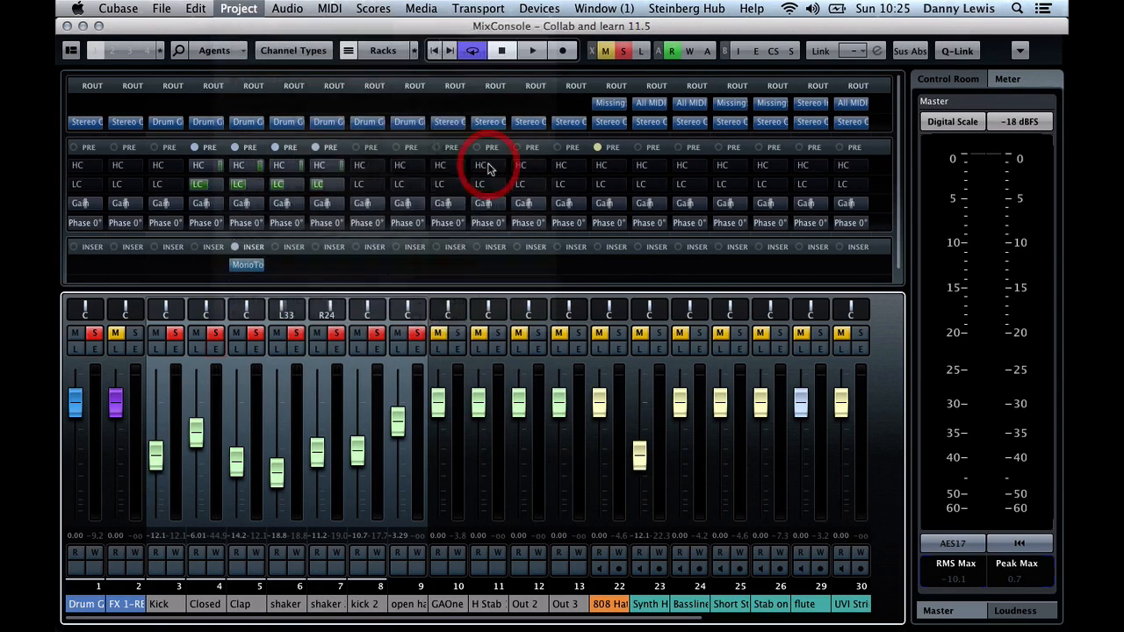
left_click(393, 204)
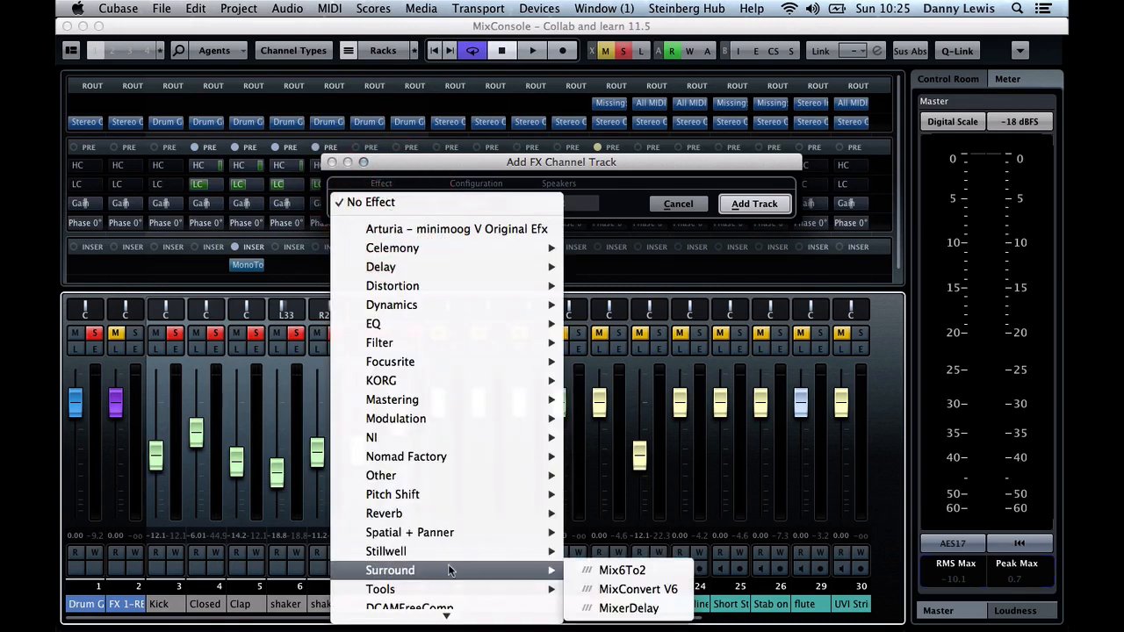
mouse_move(456, 532)
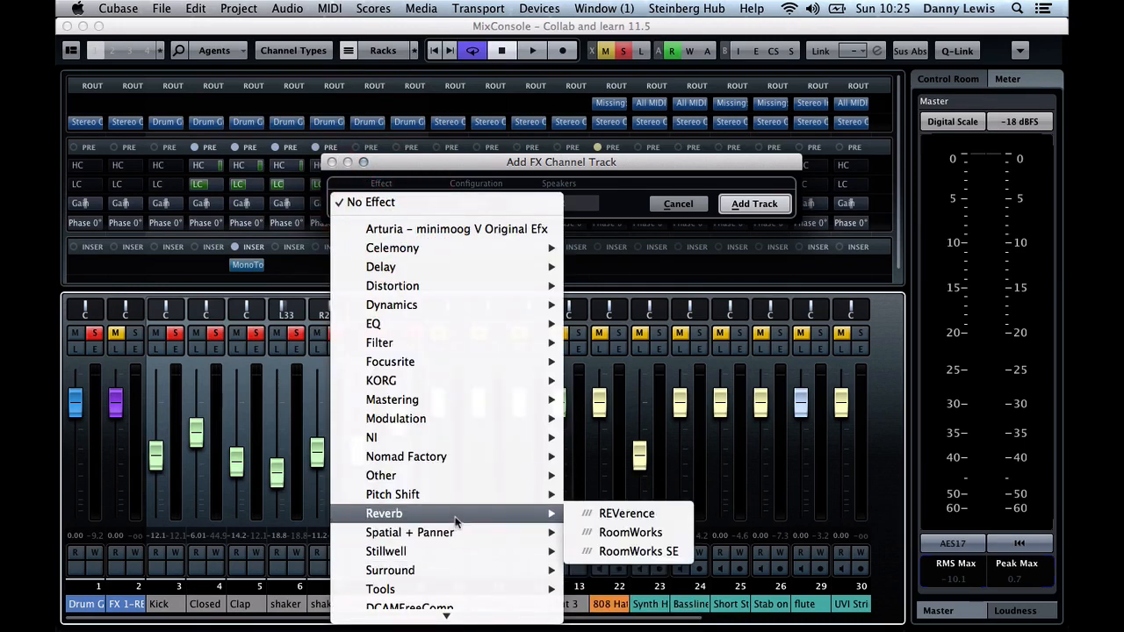
left_click(648, 516)
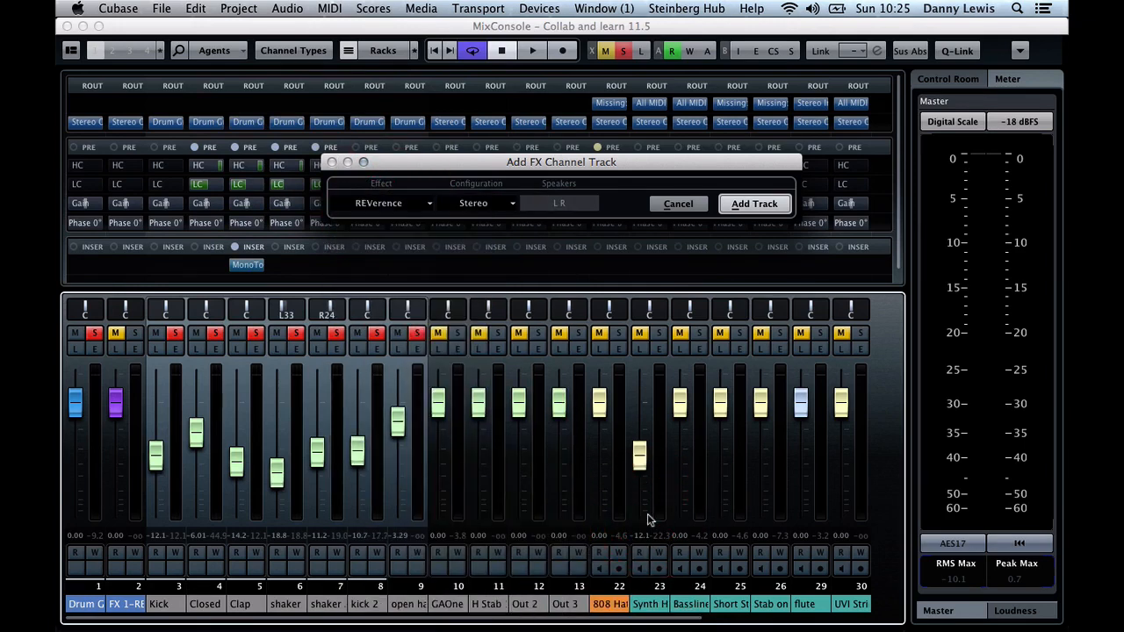
left_click(764, 203)
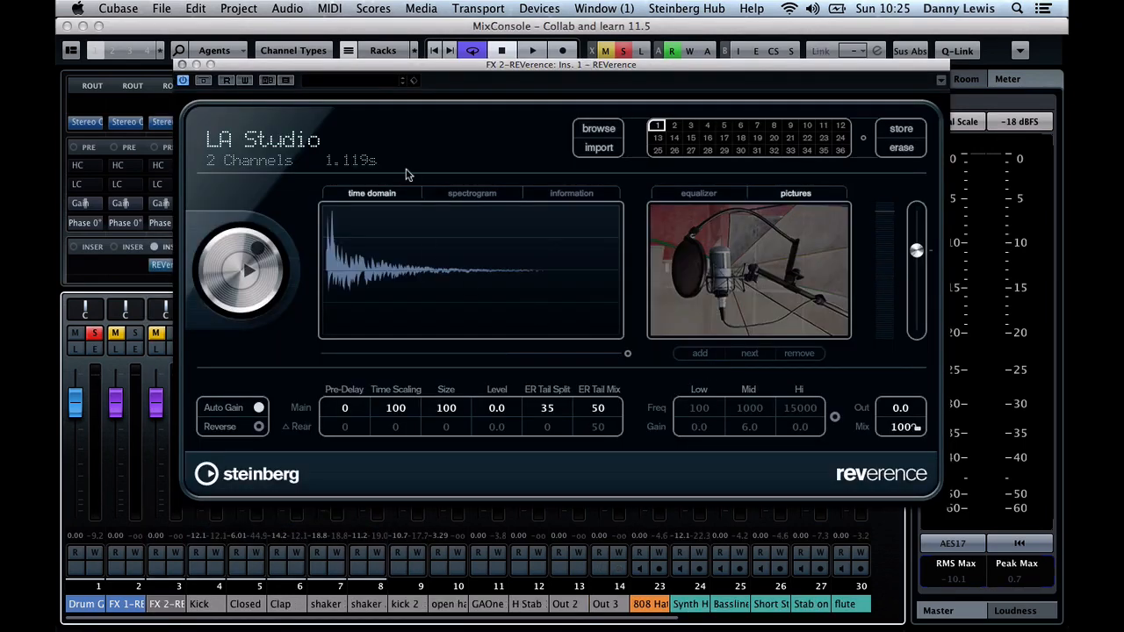
left_click(182, 61)
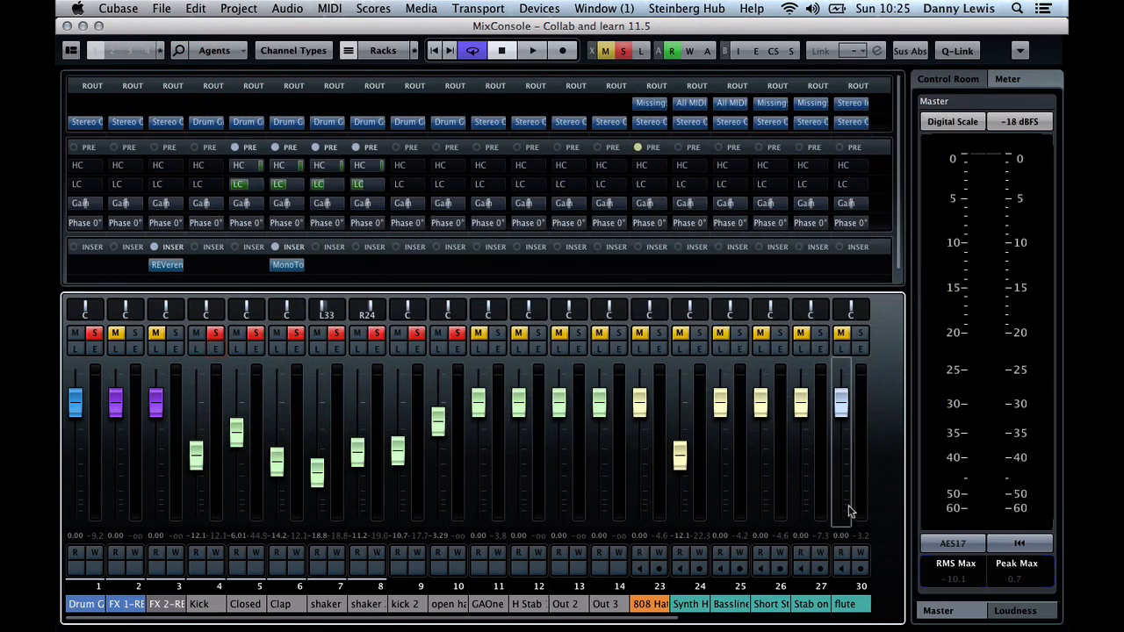
scroll(848, 512, "right", 5)
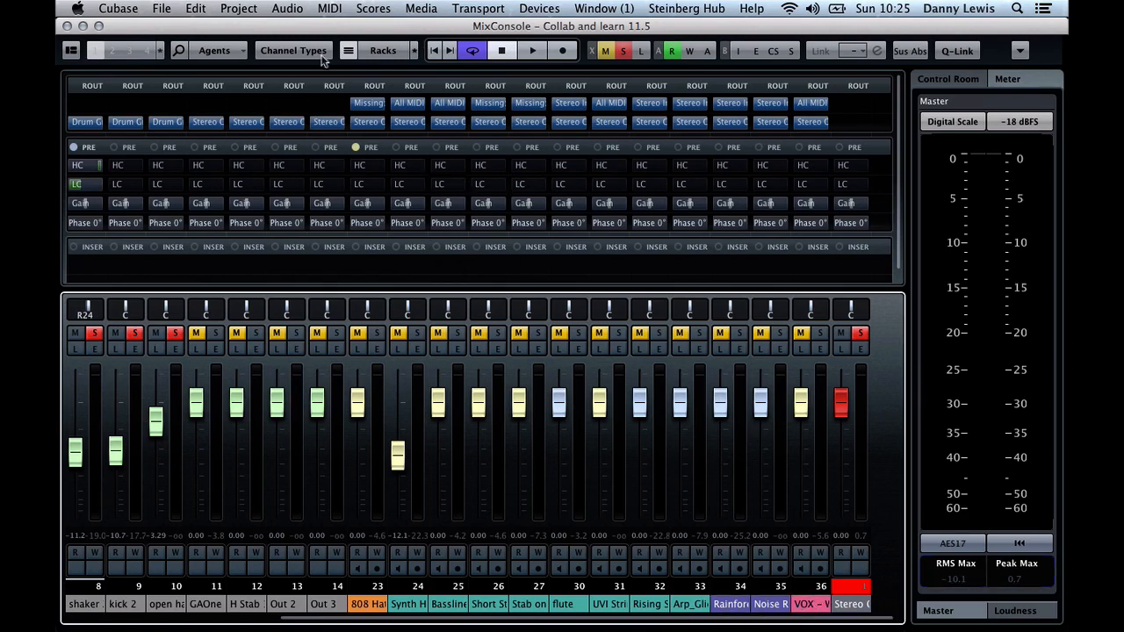
left_click(386, 53)
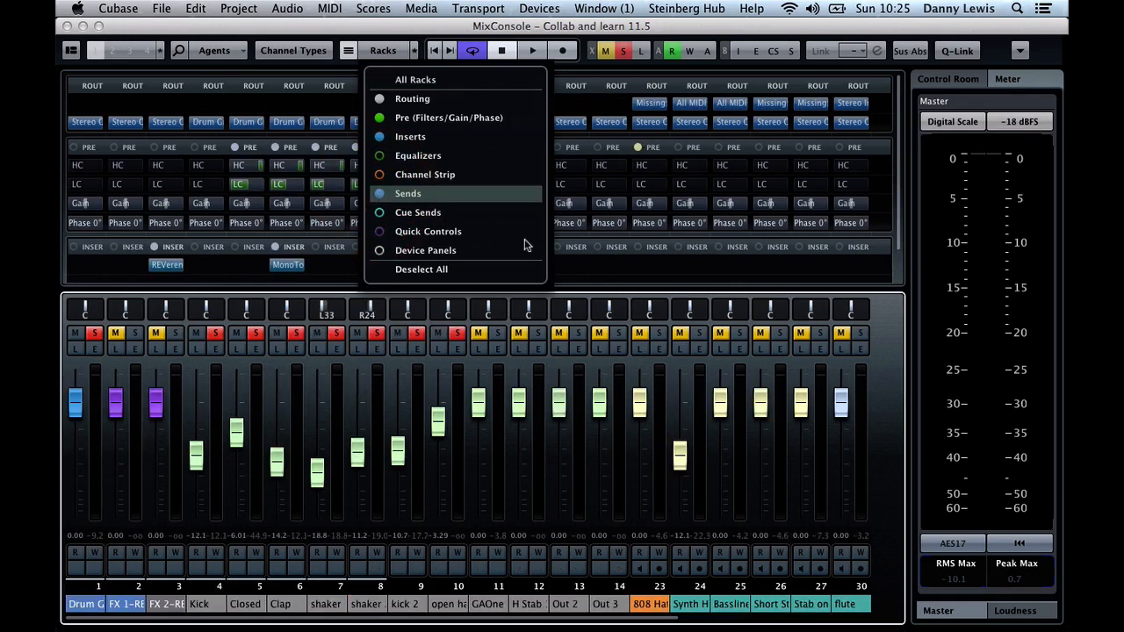
left_click(320, 52)
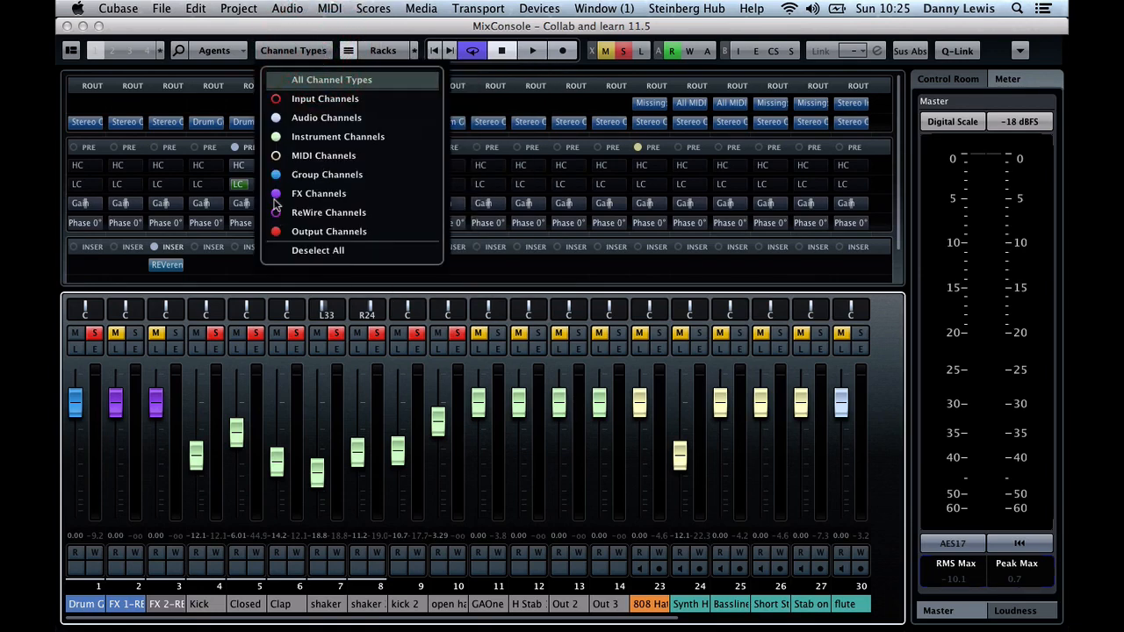
left_click(638, 278)
scroll(812, 538, "right", 7)
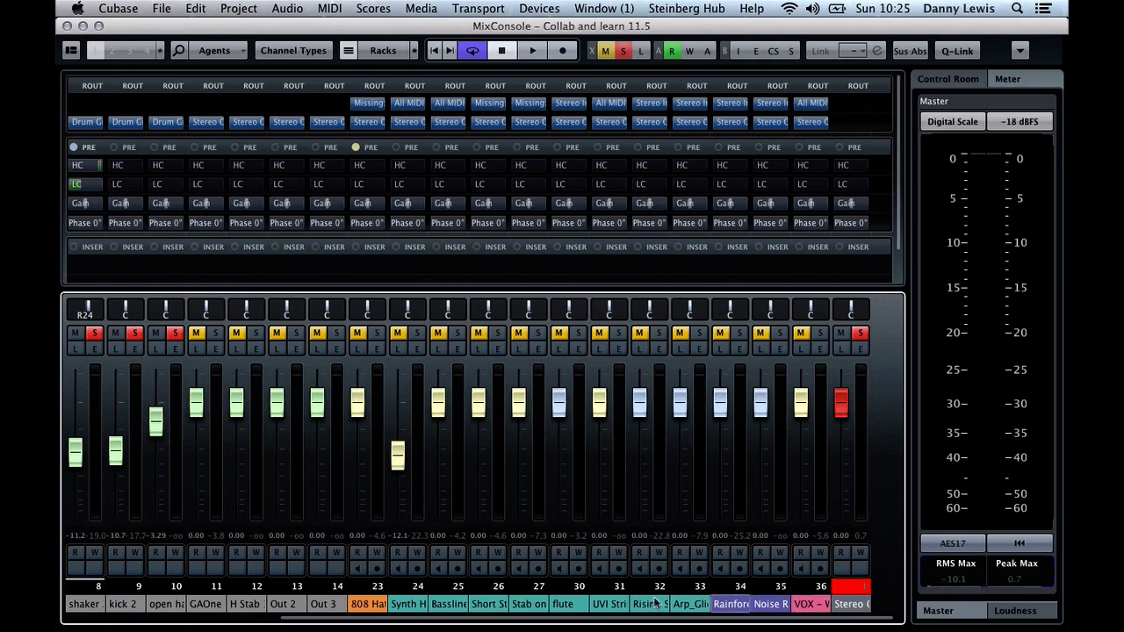
scroll(570, 615, "left", 1)
scroll(569, 615, "left", 6)
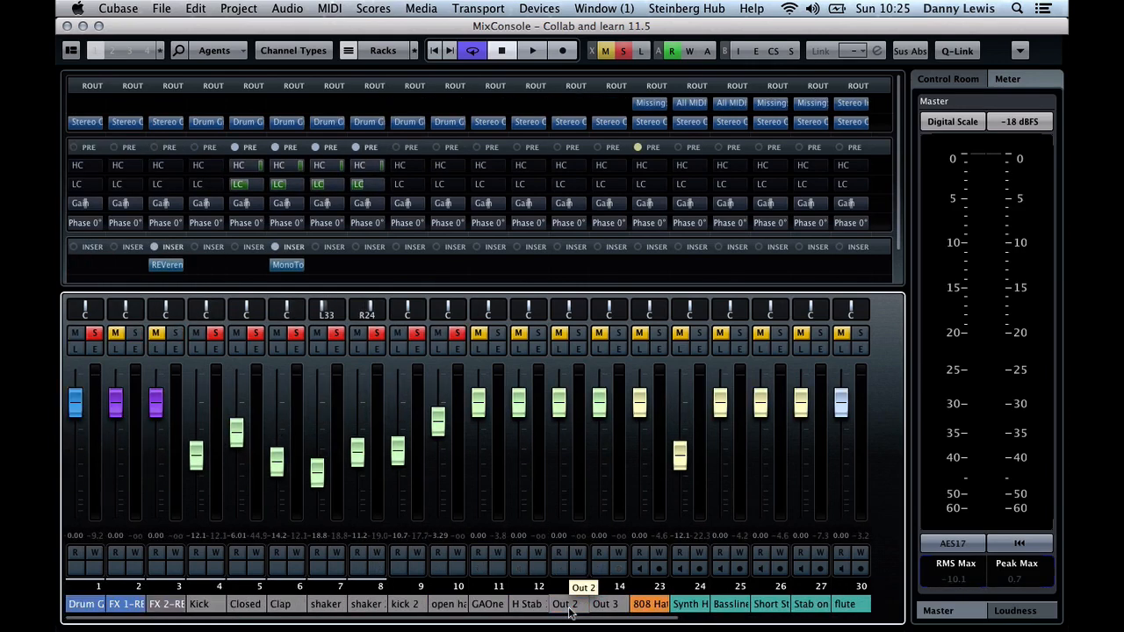
Rename the FX 1 channel as REVERB and add an active send to it from the Closed hat at about -1.21 dB
left_click(127, 604)
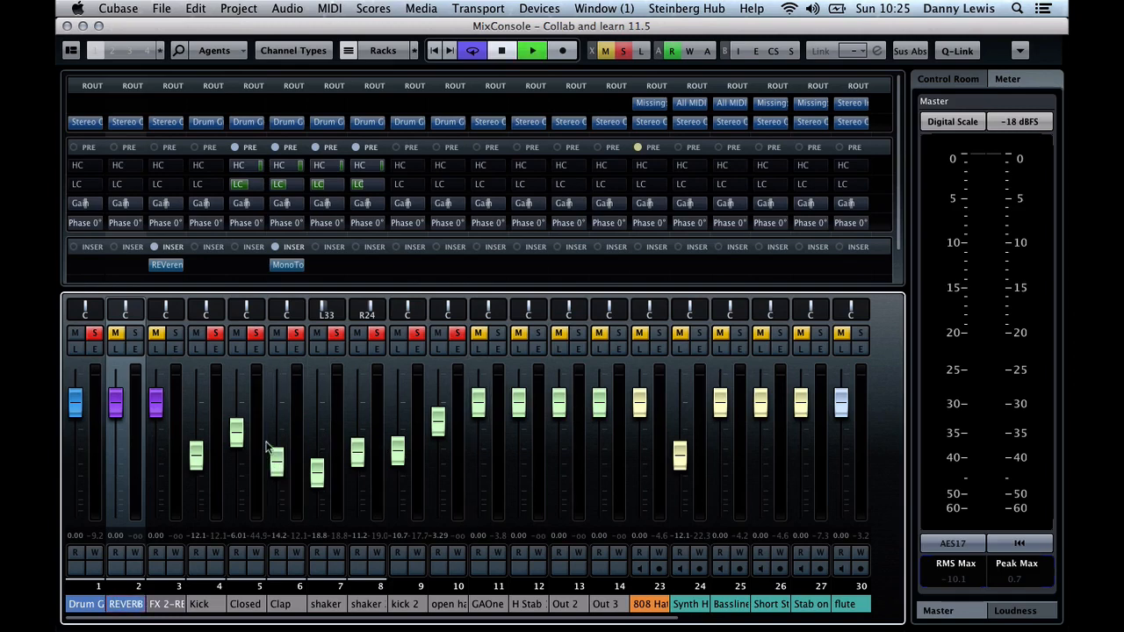
left_click(254, 349)
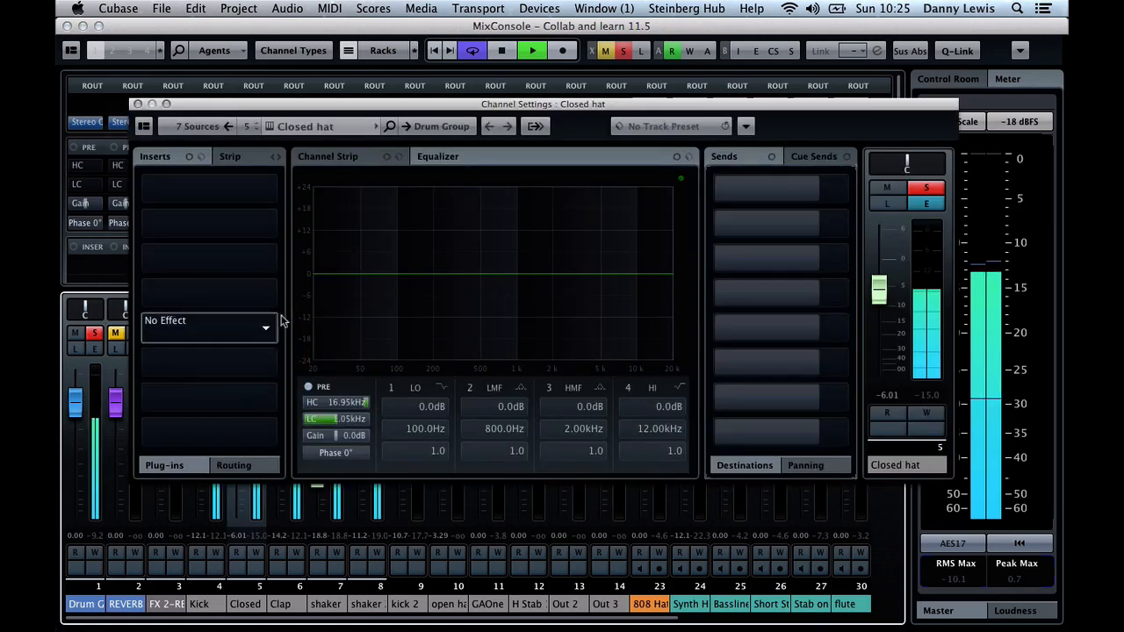
left_click(760, 187)
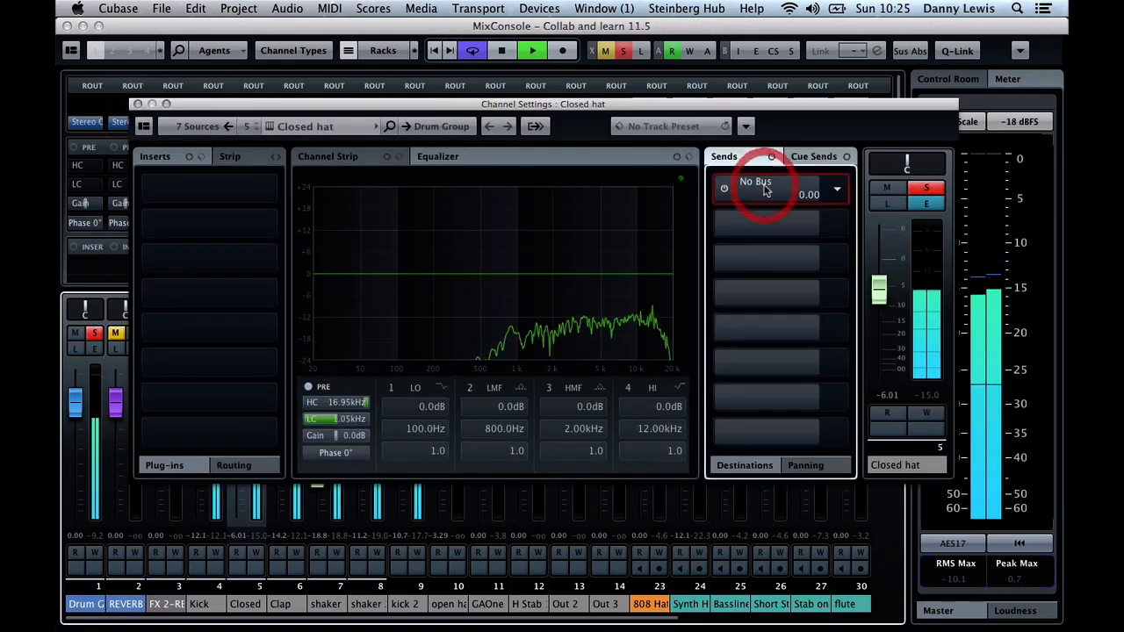
left_click(832, 188)
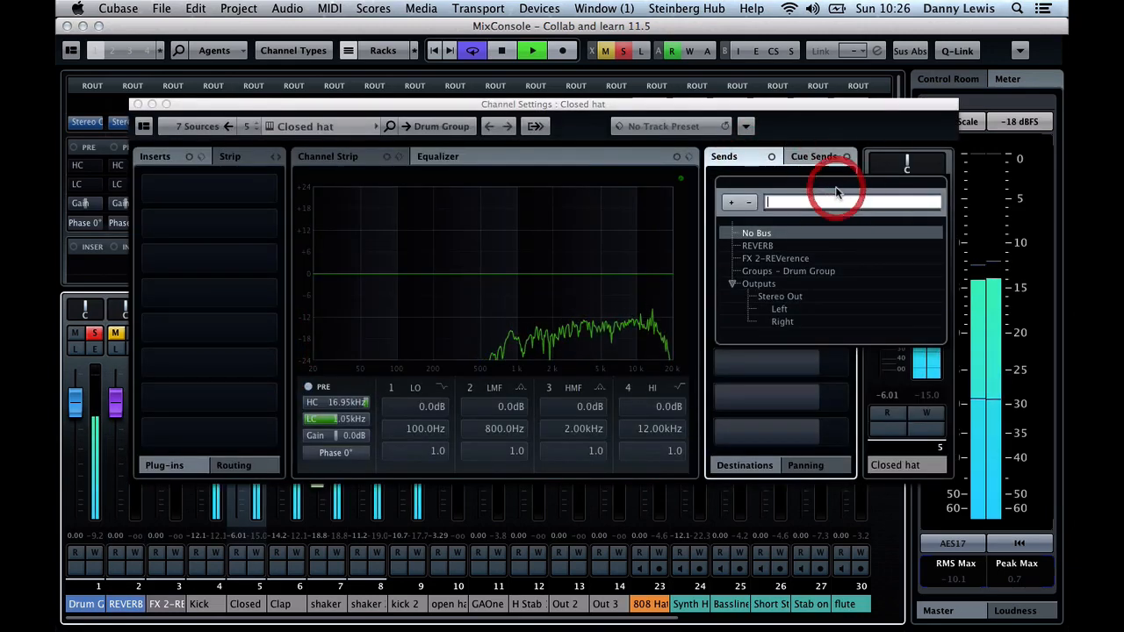
left_click(767, 246)
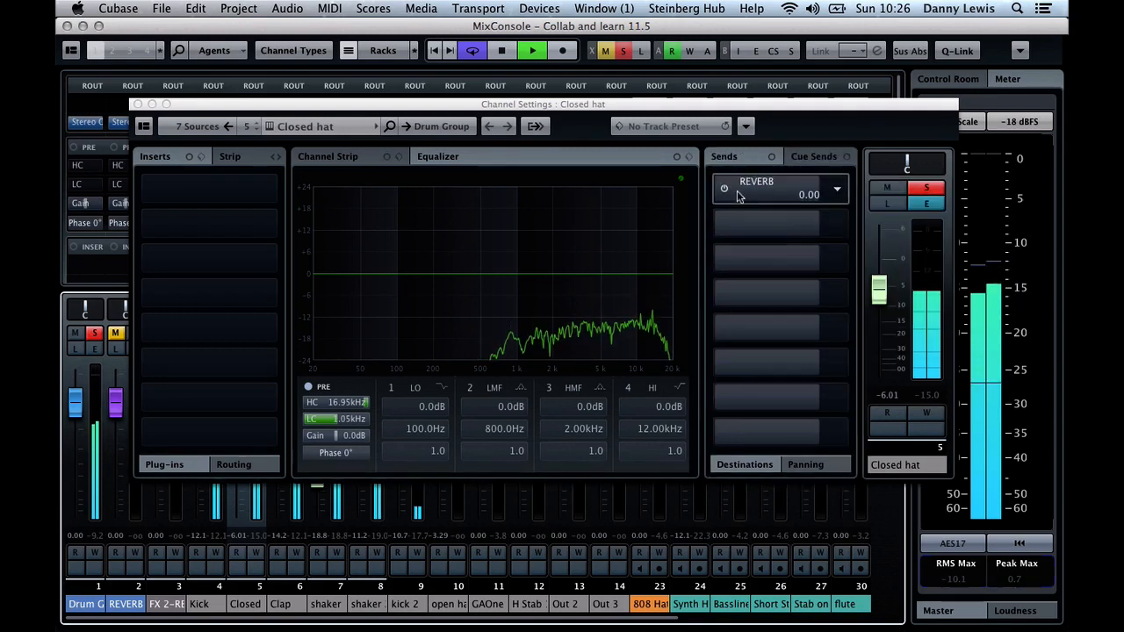
left_click(736, 192)
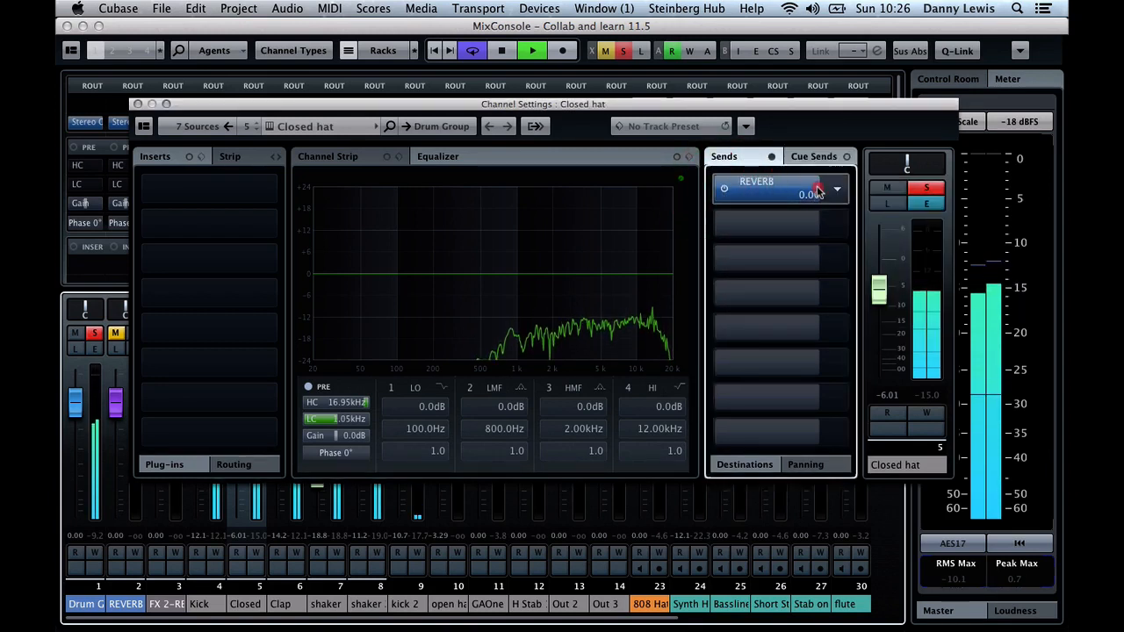
mouse_move(817, 192)
left_mouse_down()
mouse_move(828, 188)
mouse_move(806, 190)
left_mouse_up()
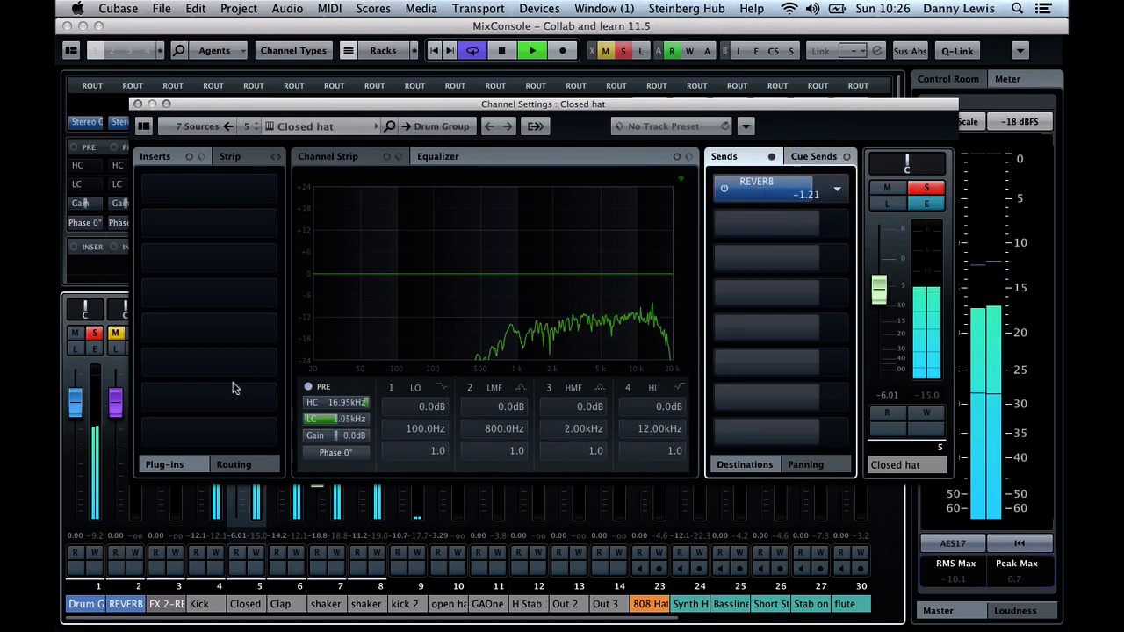
Unmute the REVERB channel, open its channel settings and stop playback
left_click(116, 335)
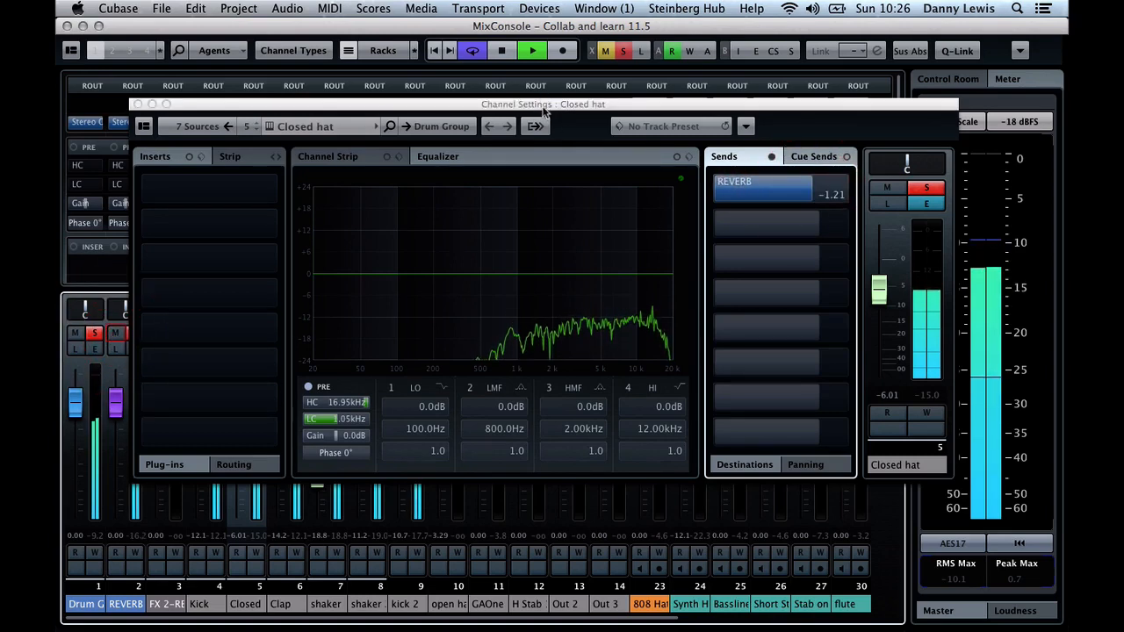
left_click_drag(547, 113, 621, 83)
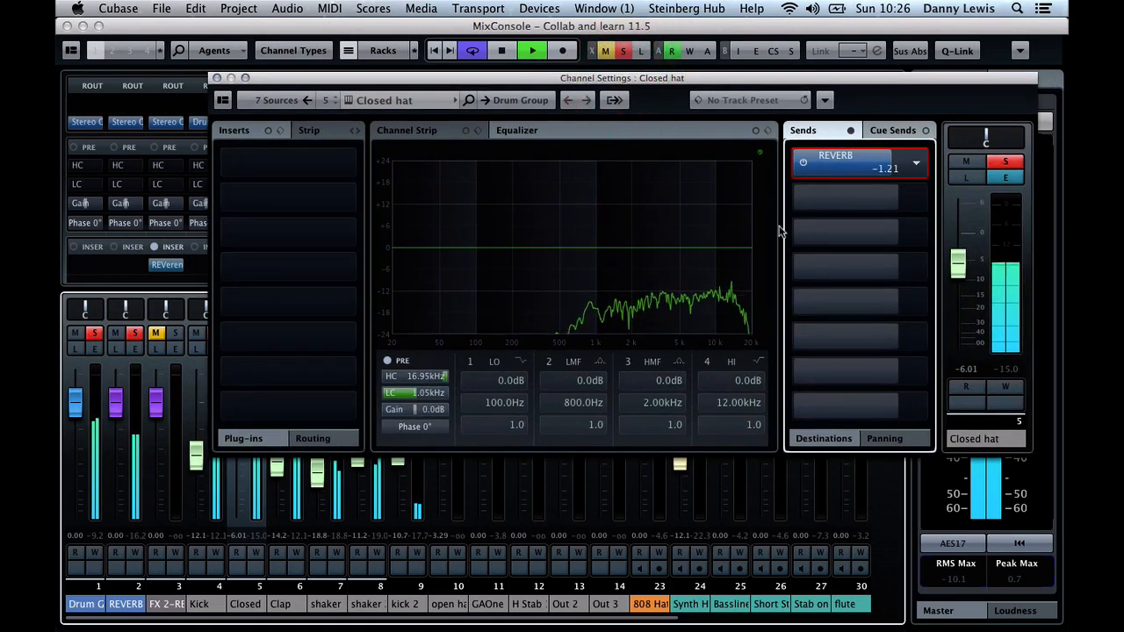
left_click(133, 349)
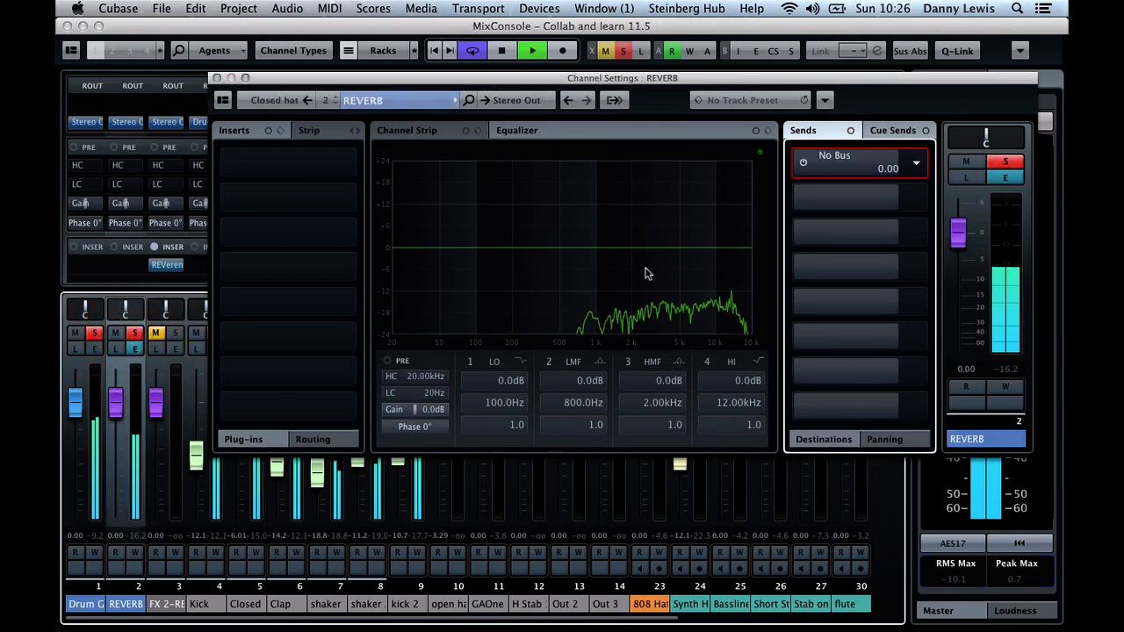
left_click(137, 349)
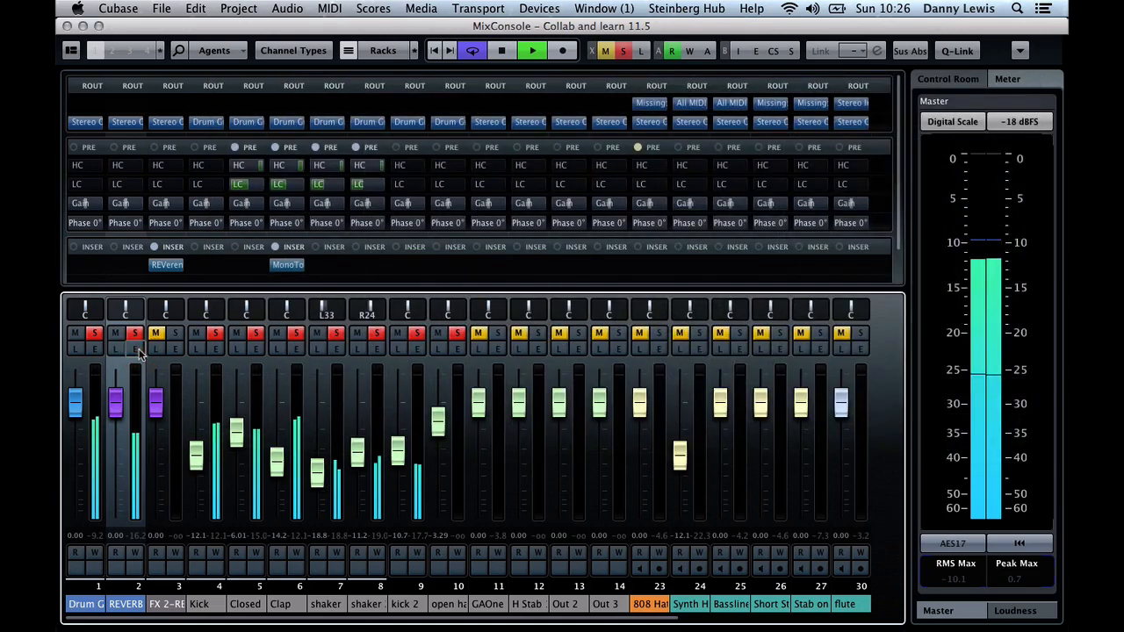
left_click(137, 348)
key("space")
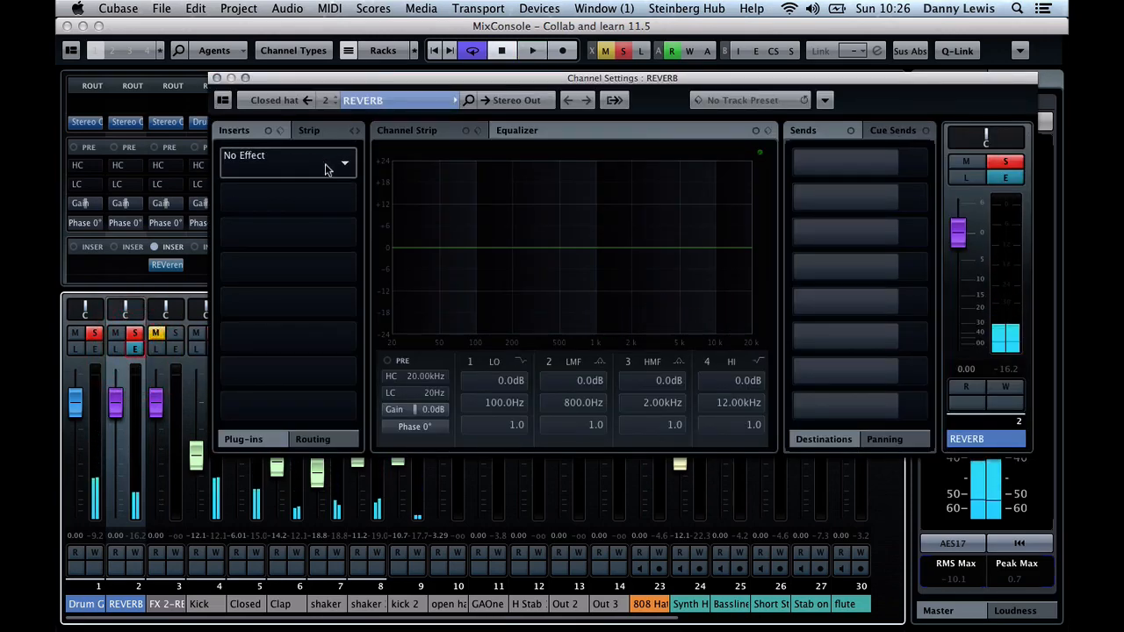
Insert the REVerence reverb in the REVERB channel's first slot, start playback and close the effect and channel settings windows
left_click(327, 169)
scroll(272, 384, "down", 3)
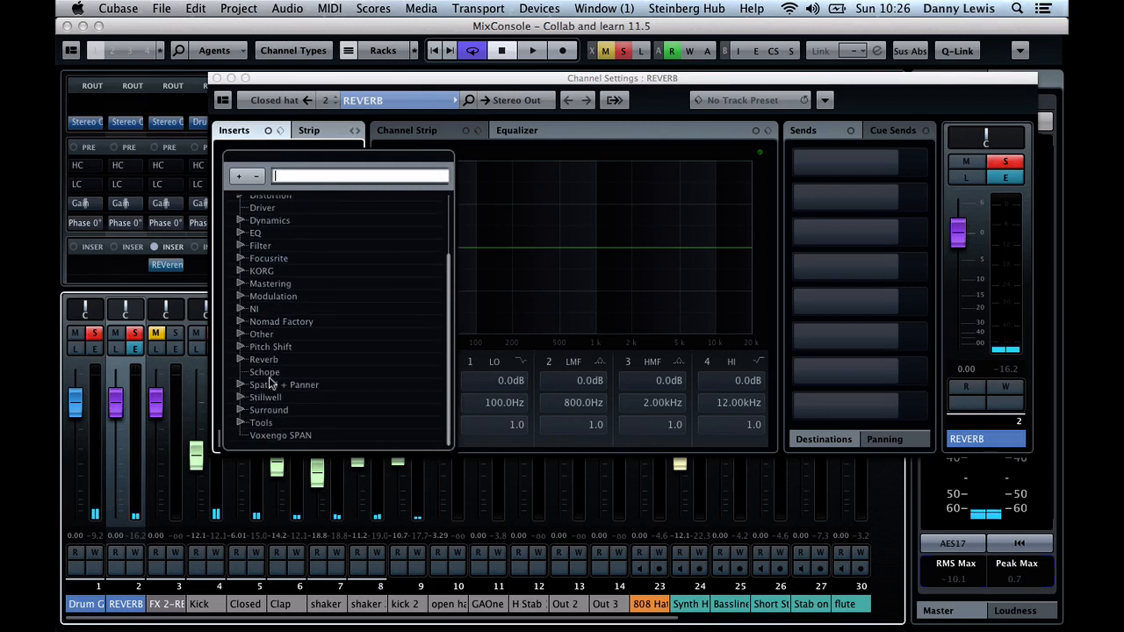
left_click(246, 360)
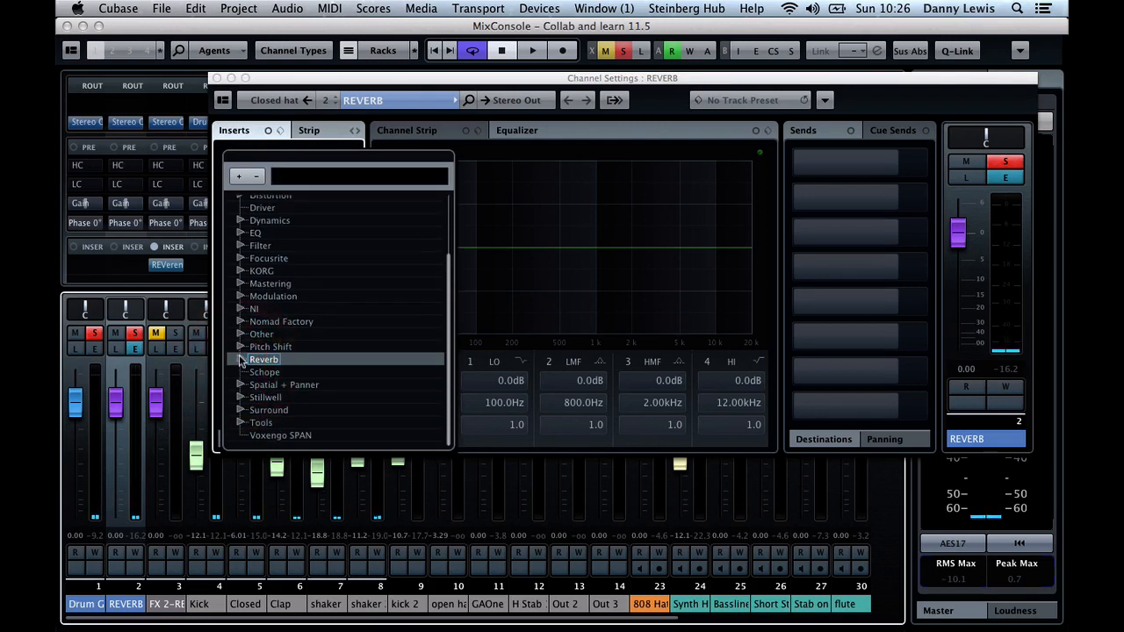
left_click(241, 360)
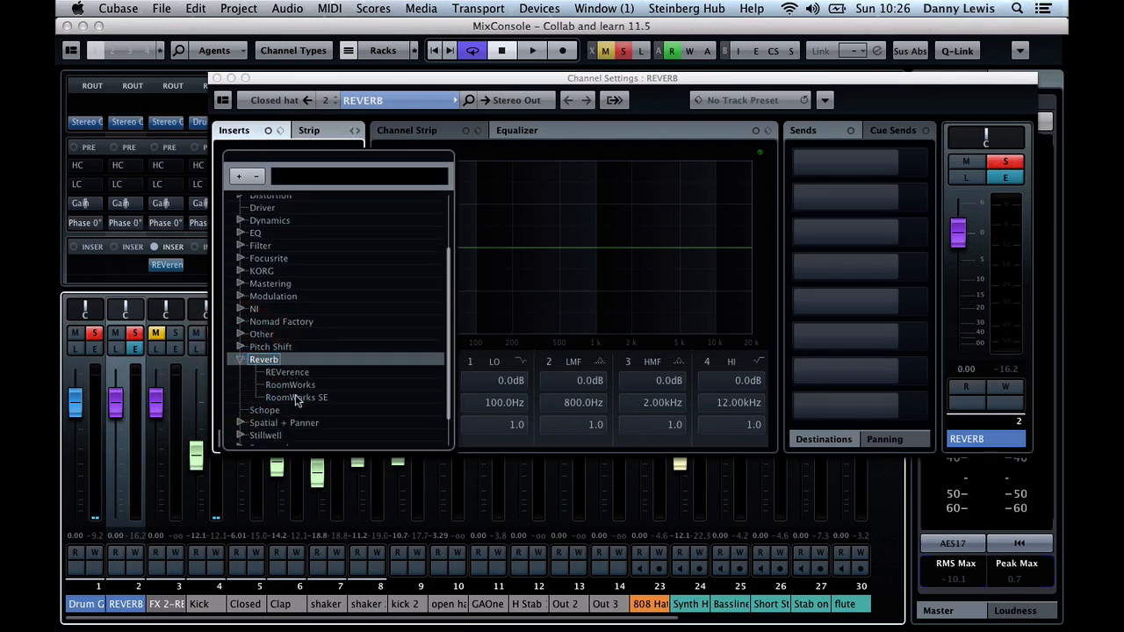
left_click(286, 371)
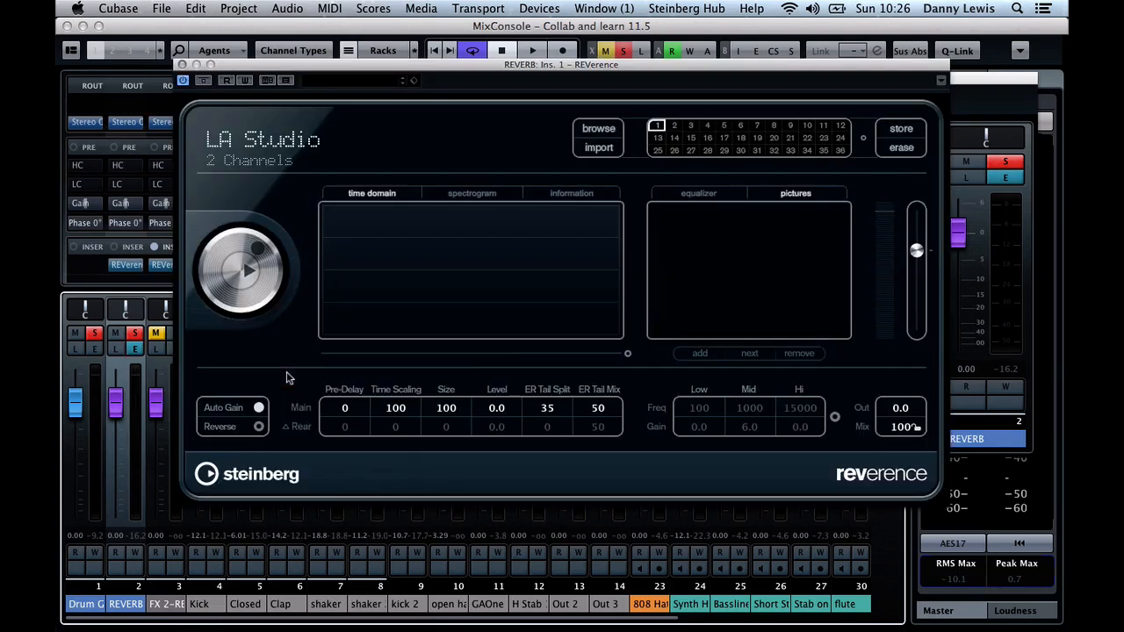
key("space")
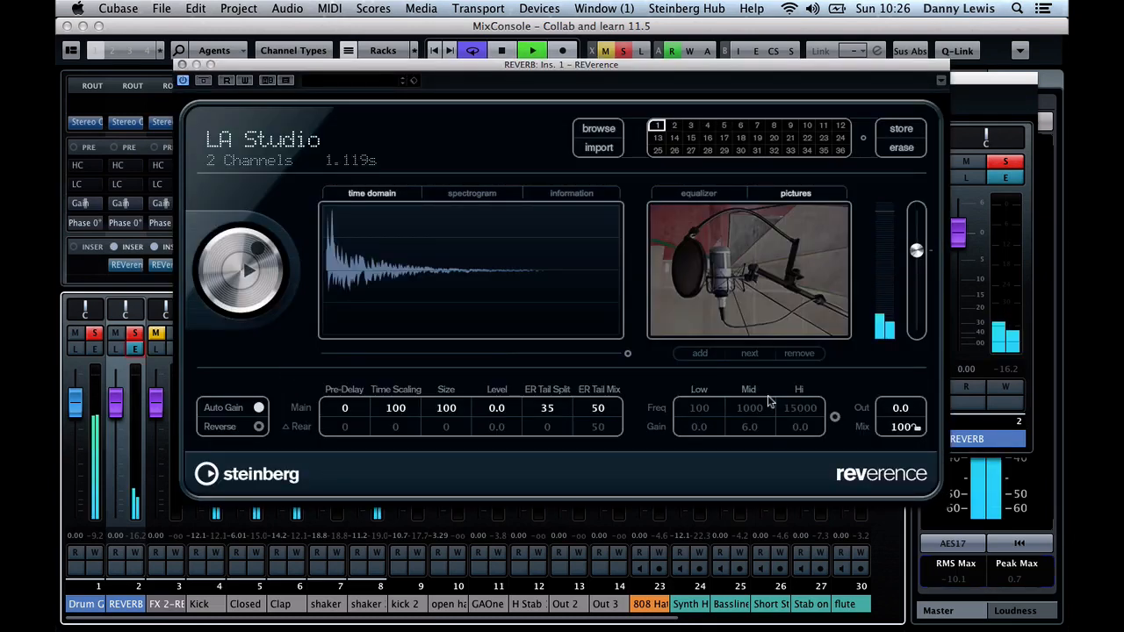
left_click(181, 65)
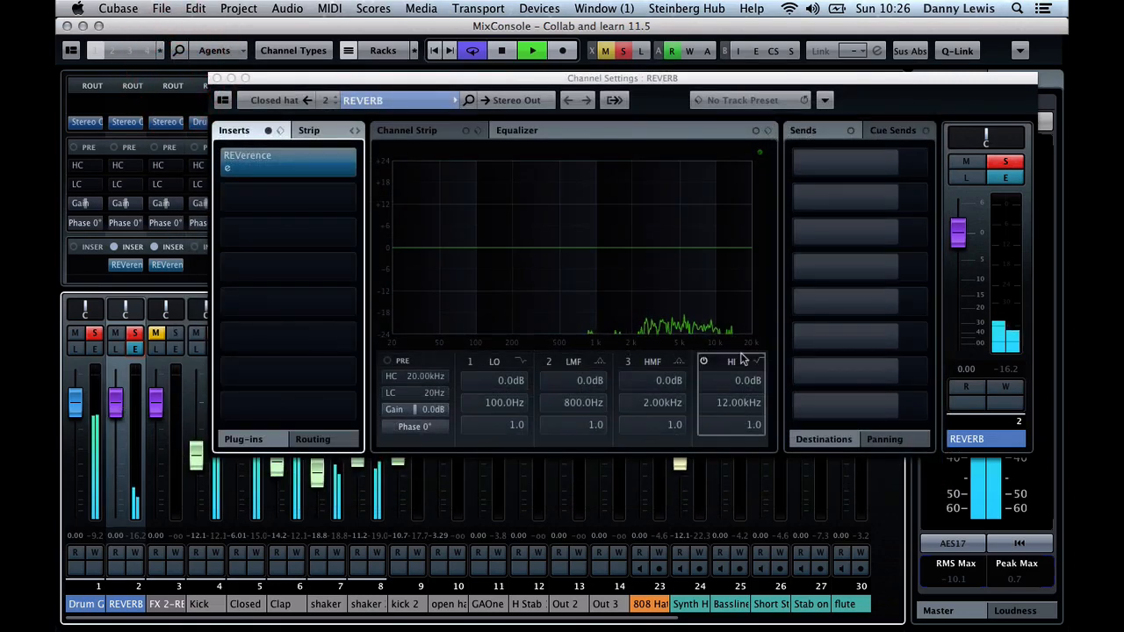
left_click(217, 78)
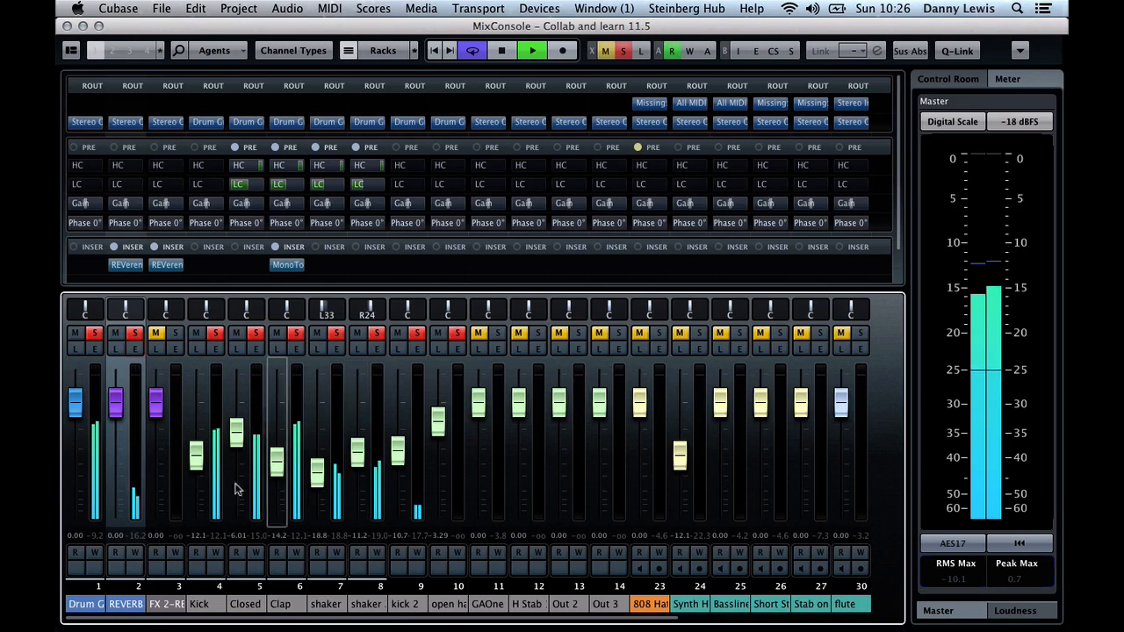
Lower the Closed hat's REVERB send to about -9.59 dB and close its channel settings
left_click(254, 349)
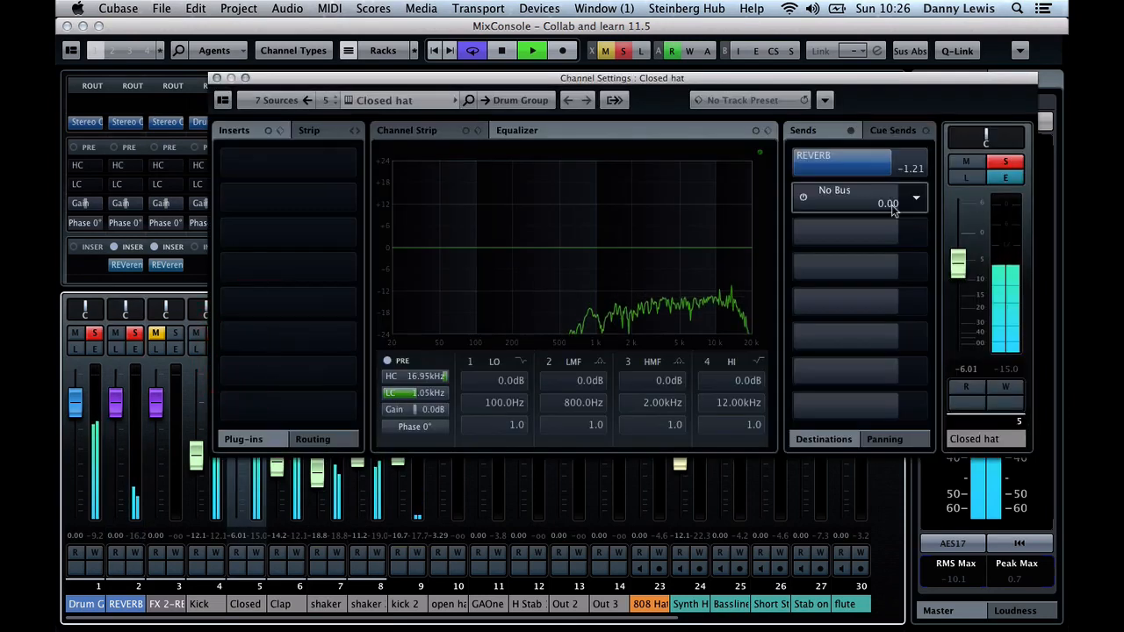
left_click_drag(873, 165, 835, 166)
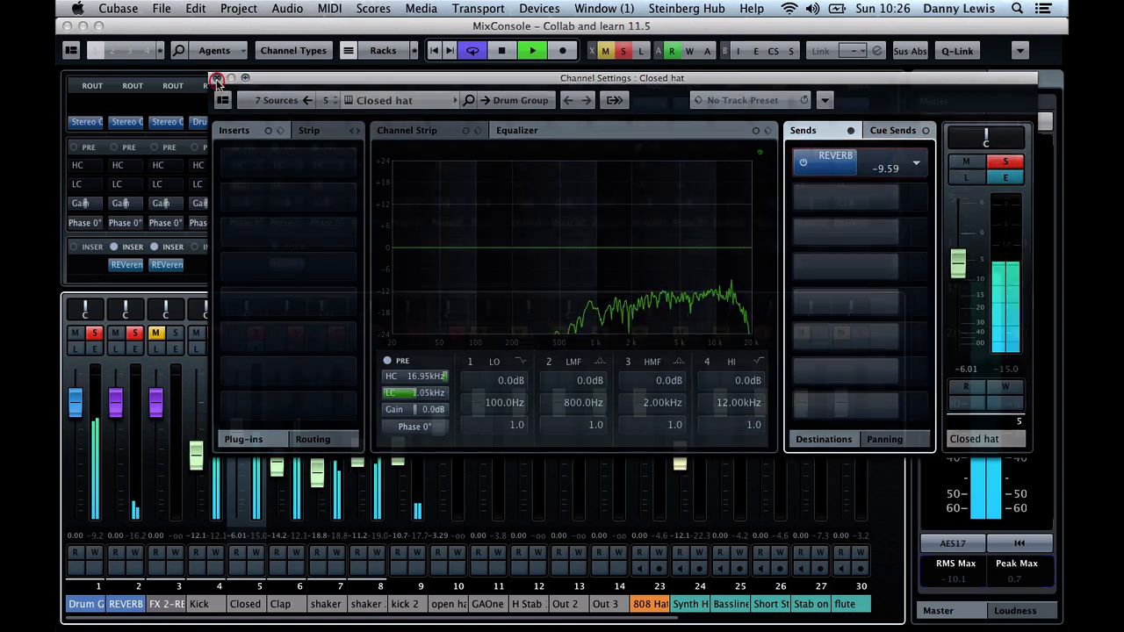
left_click(218, 78)
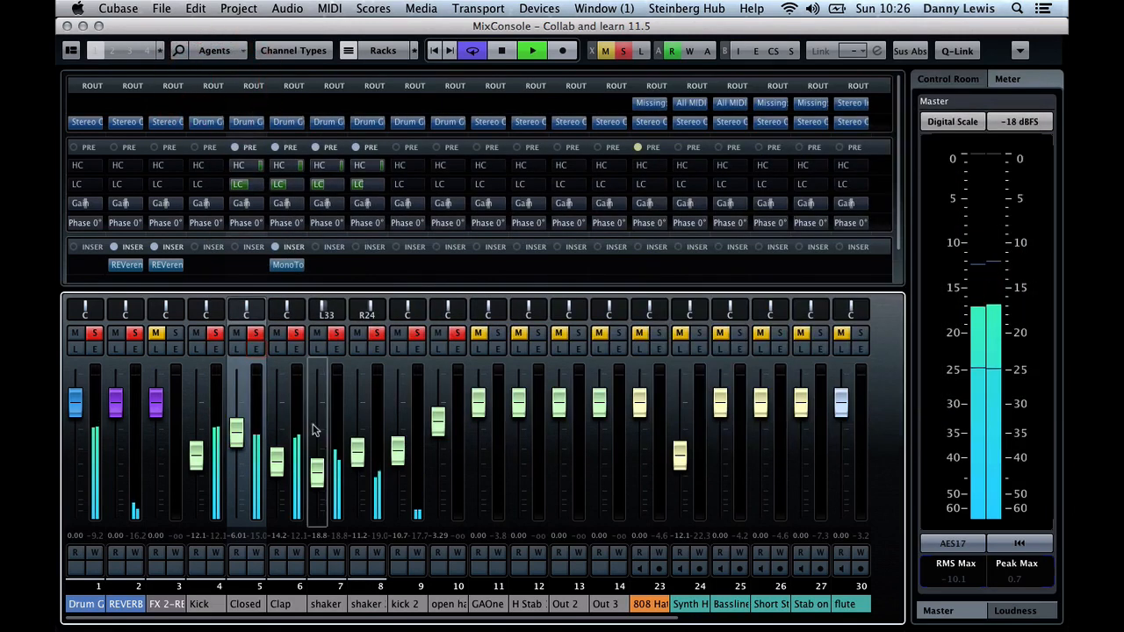
Add an active send from the Clap to REVERB at about -8.31 dB and close the channel settings
left_click(296, 349)
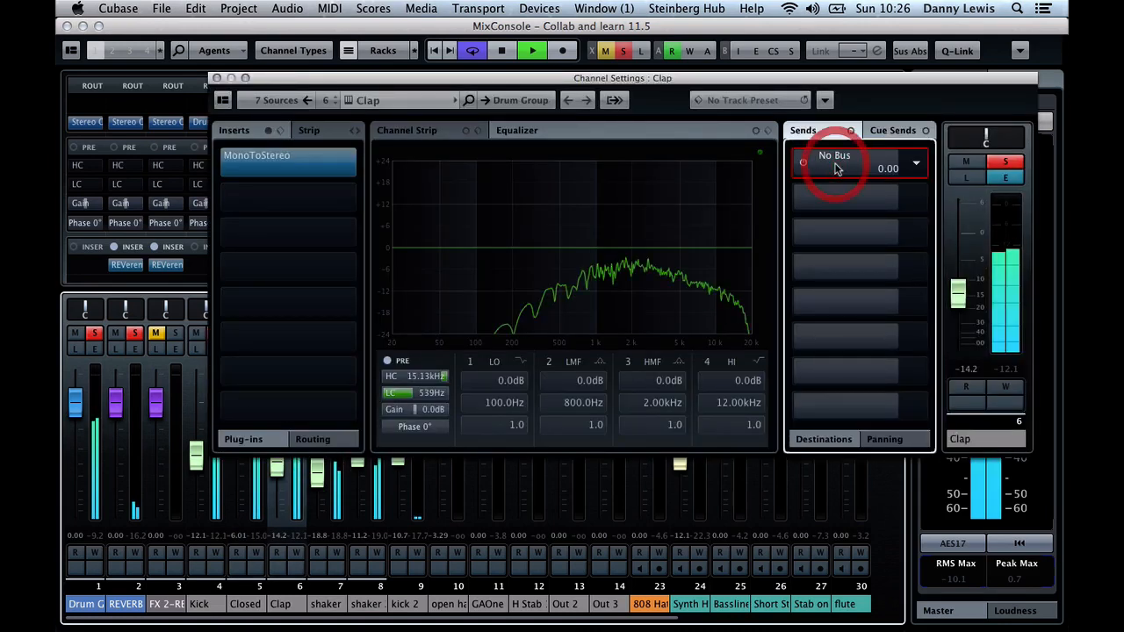
left_click(913, 164)
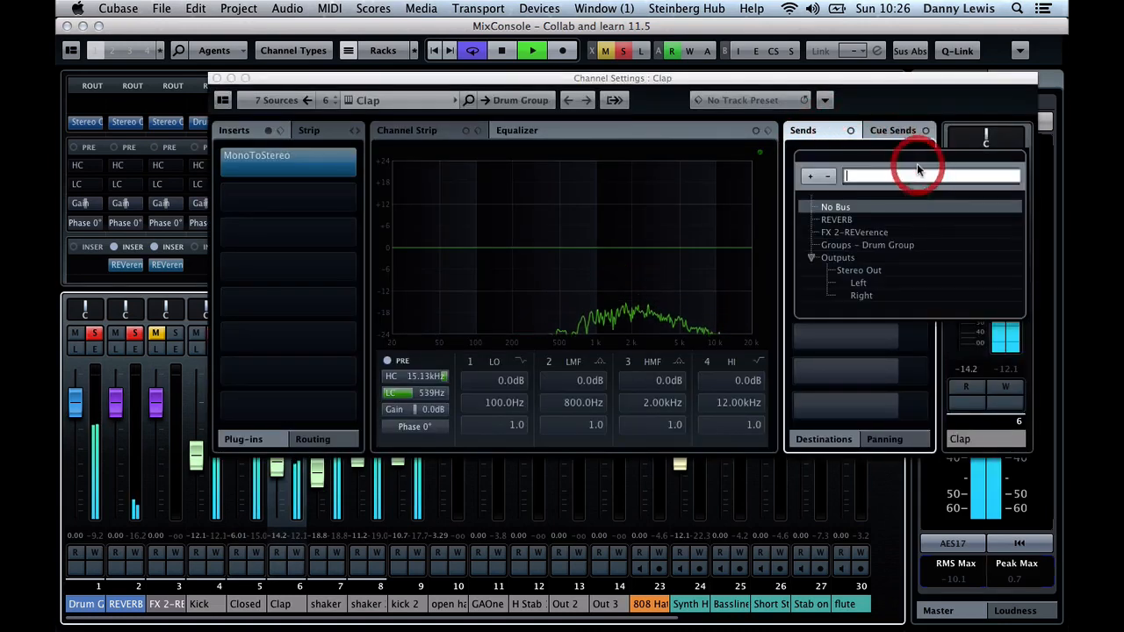
left_click(841, 219)
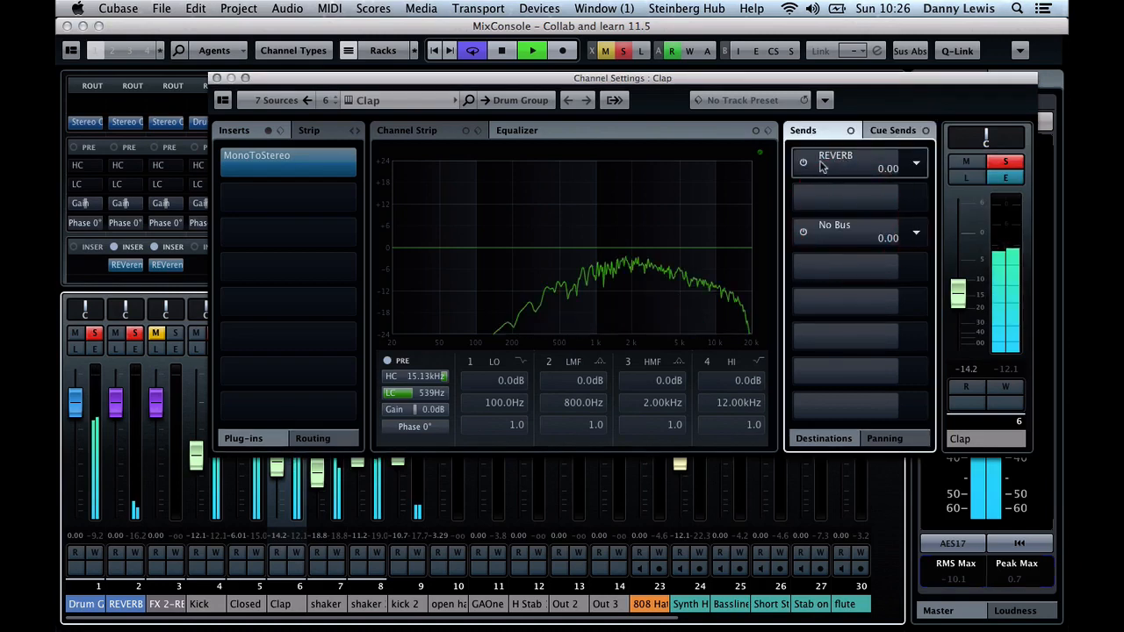
left_click(803, 162)
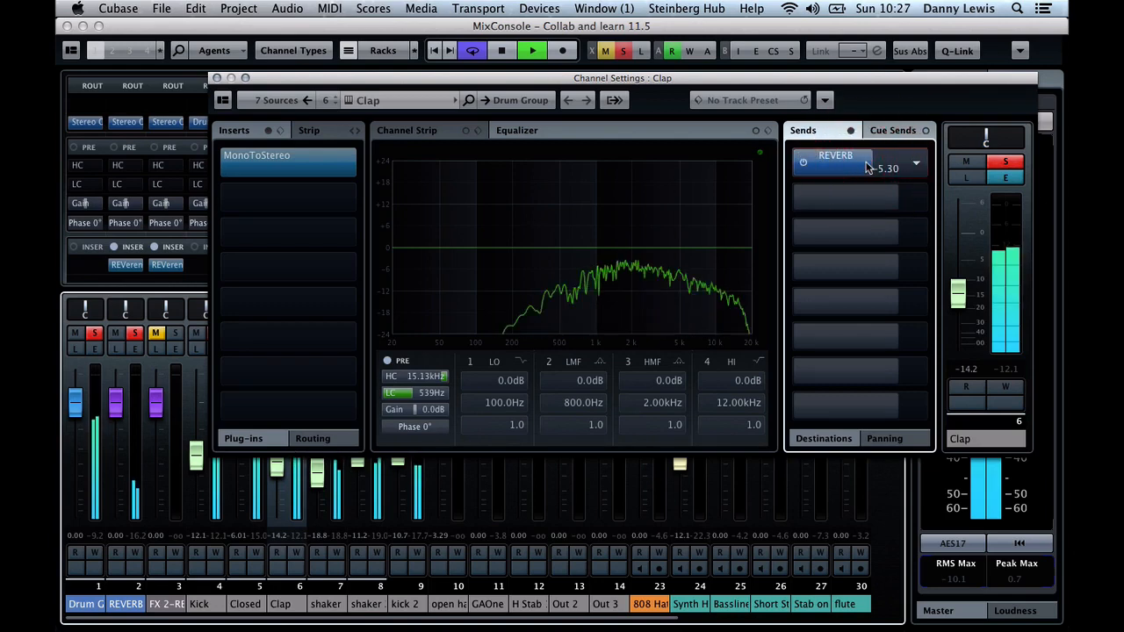
left_click_drag(867, 167, 855, 167)
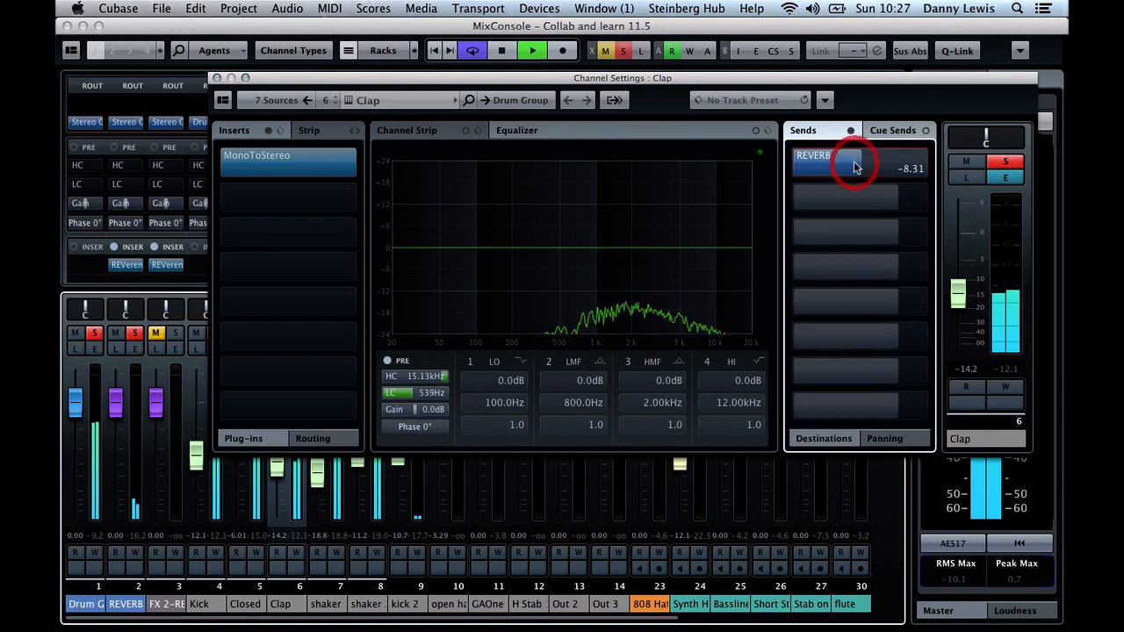
left_click(218, 77)
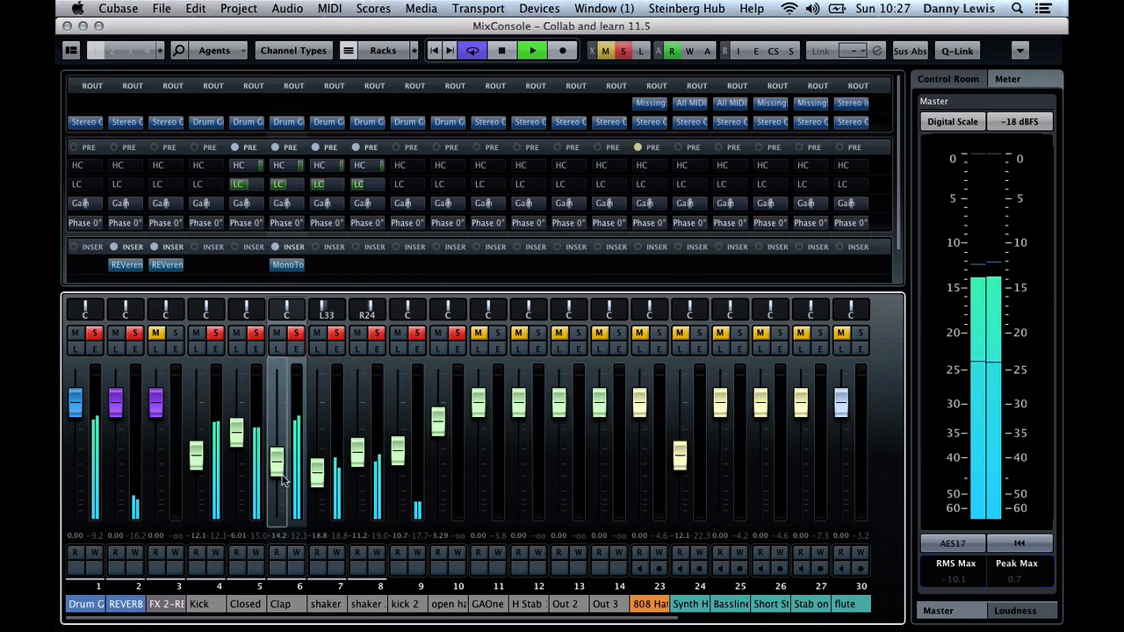
Restart playback, lower the Closed hat's fader to about -7.52 dB and solo the FX 2-REVerence channel
key("space")
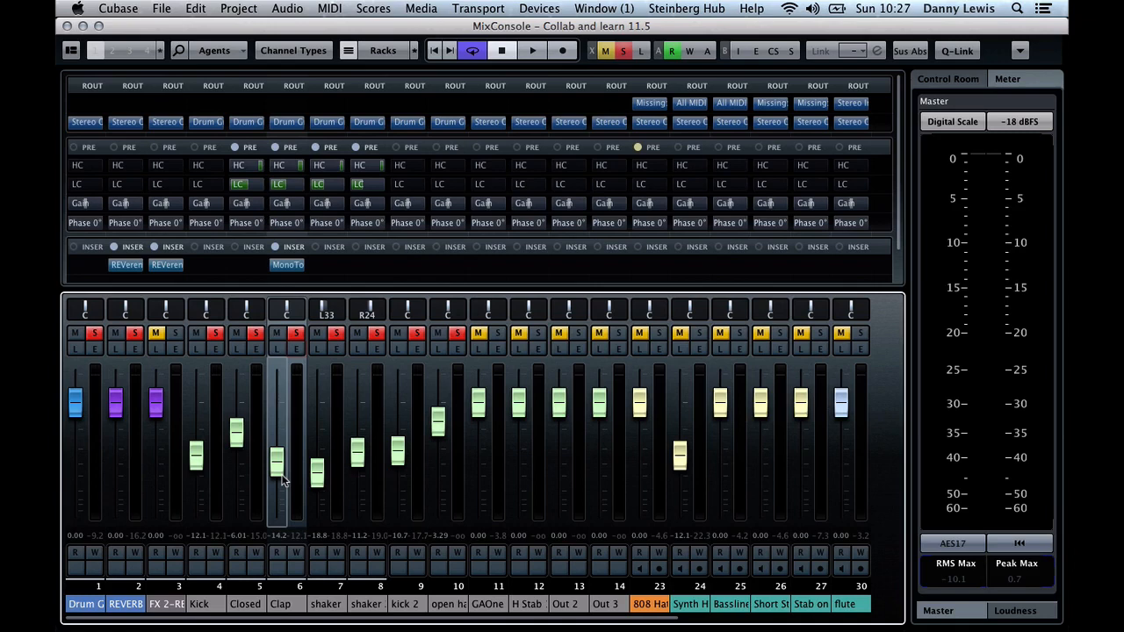
key("space")
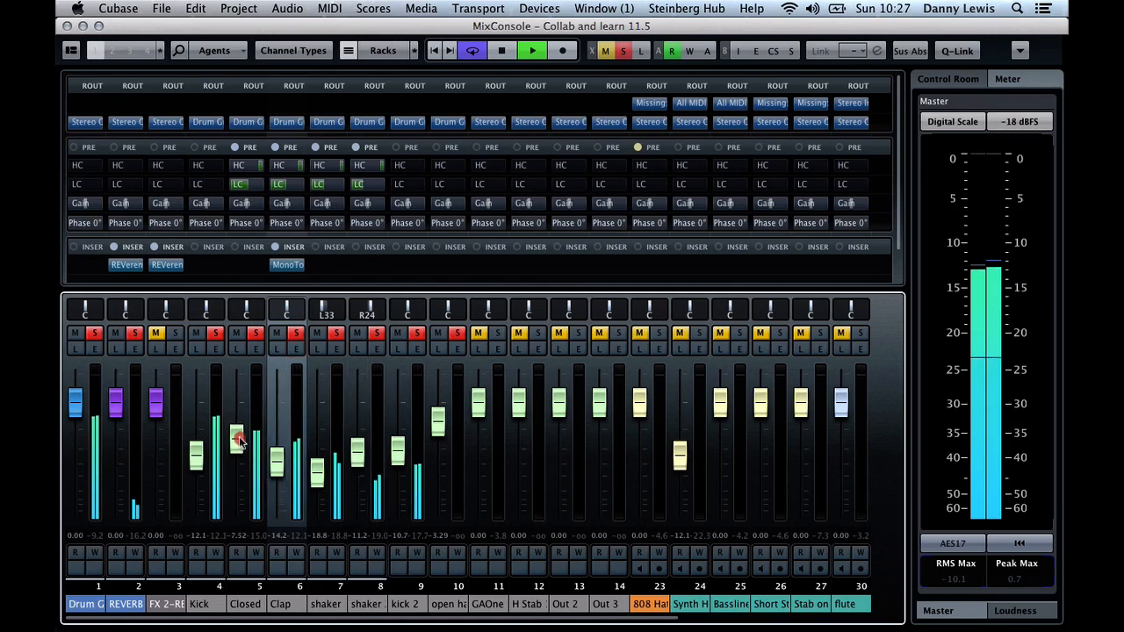
left_click_drag(237, 433, 241, 441)
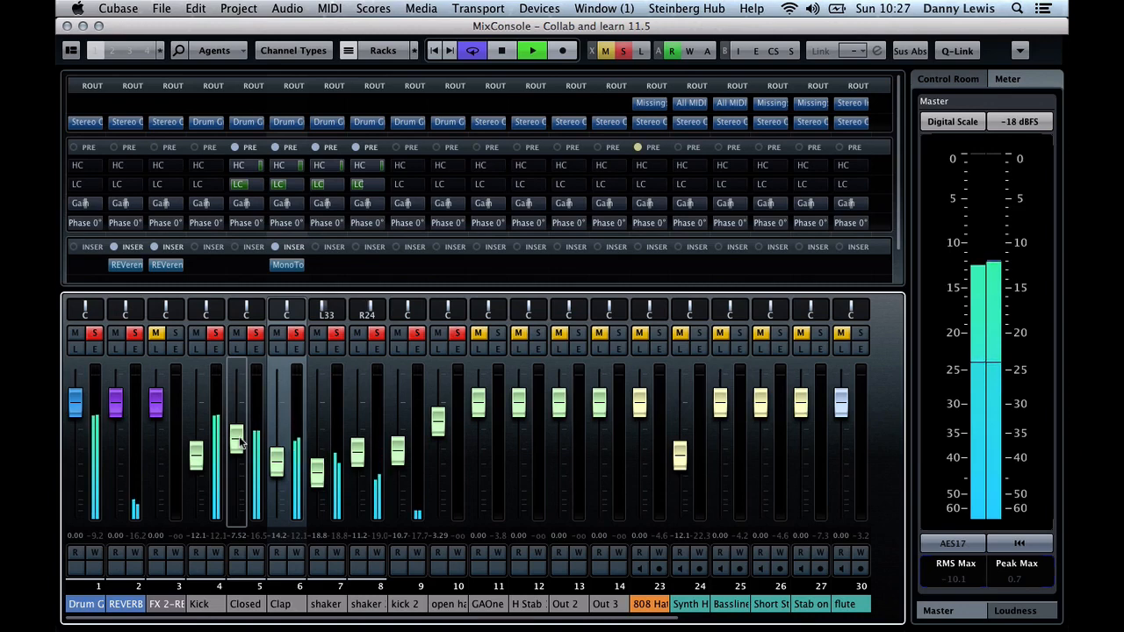
left_click(175, 334)
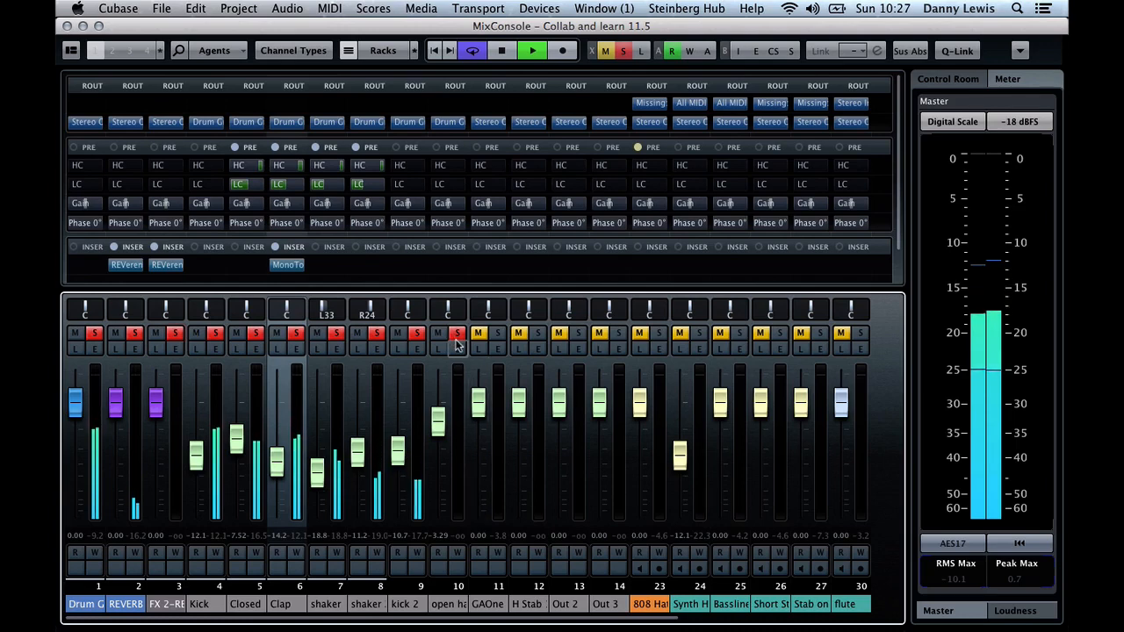
Show the project window, extend the end of the cycle range to bar 65 and stop playback
key("F3")
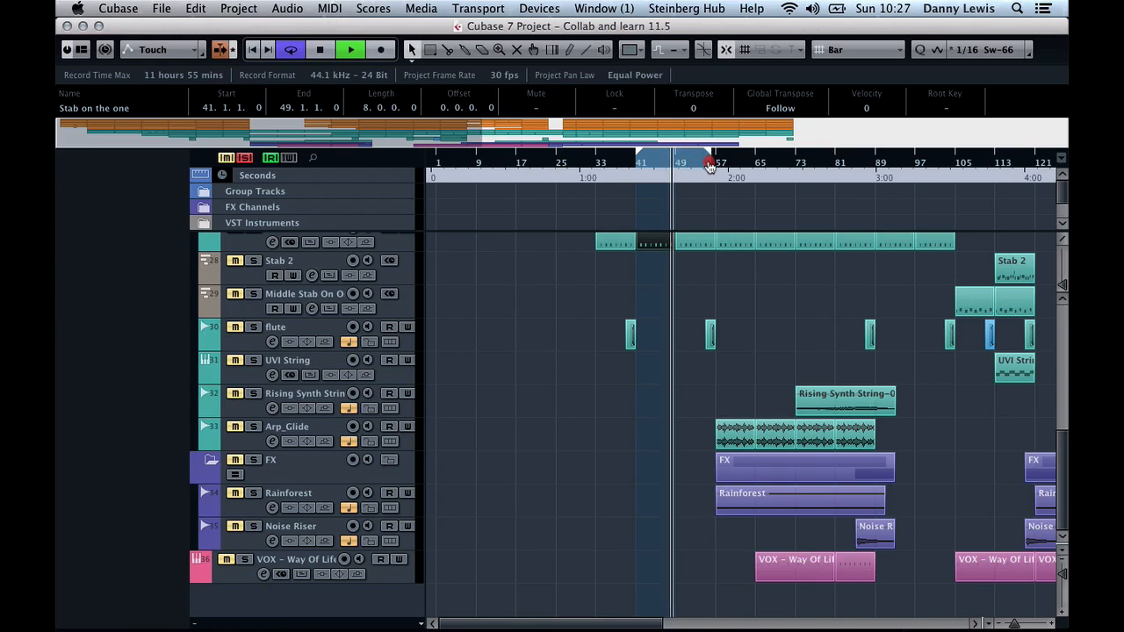
left_click_drag(714, 164, 757, 167)
key("space")
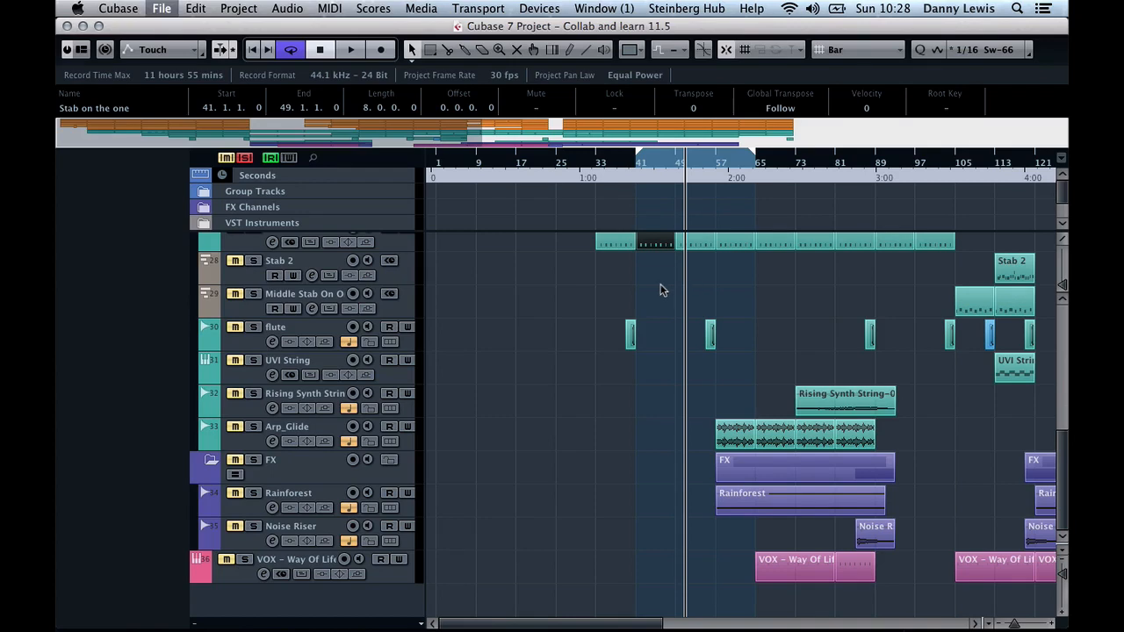
Save the project as a new incremental version without using the Save As dialog
key("super+shift+s")
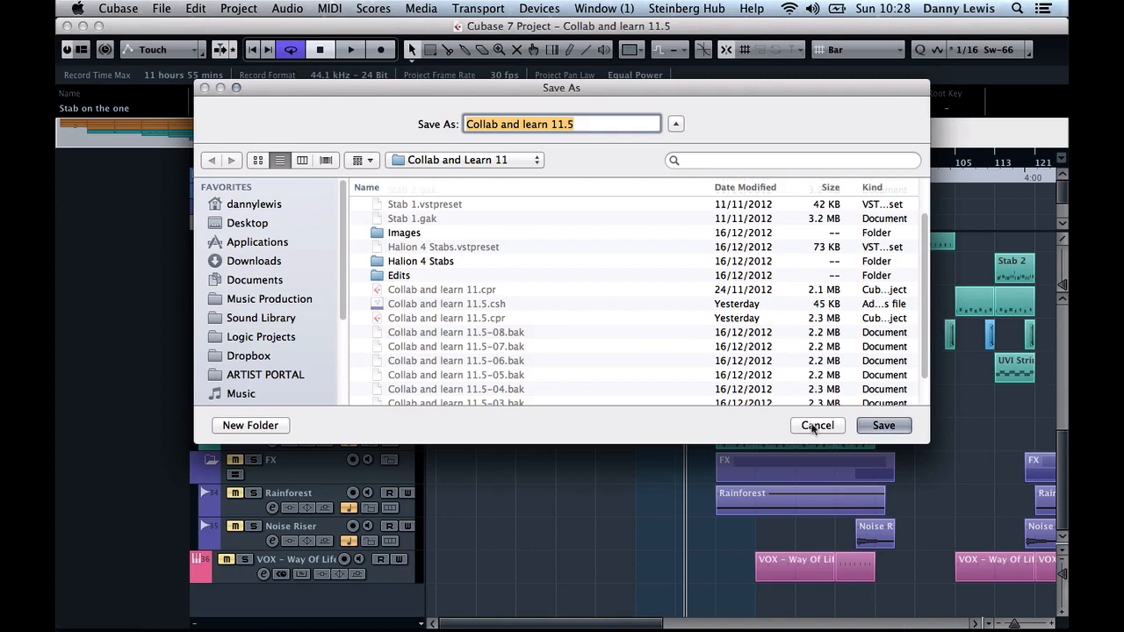
left_click(816, 426)
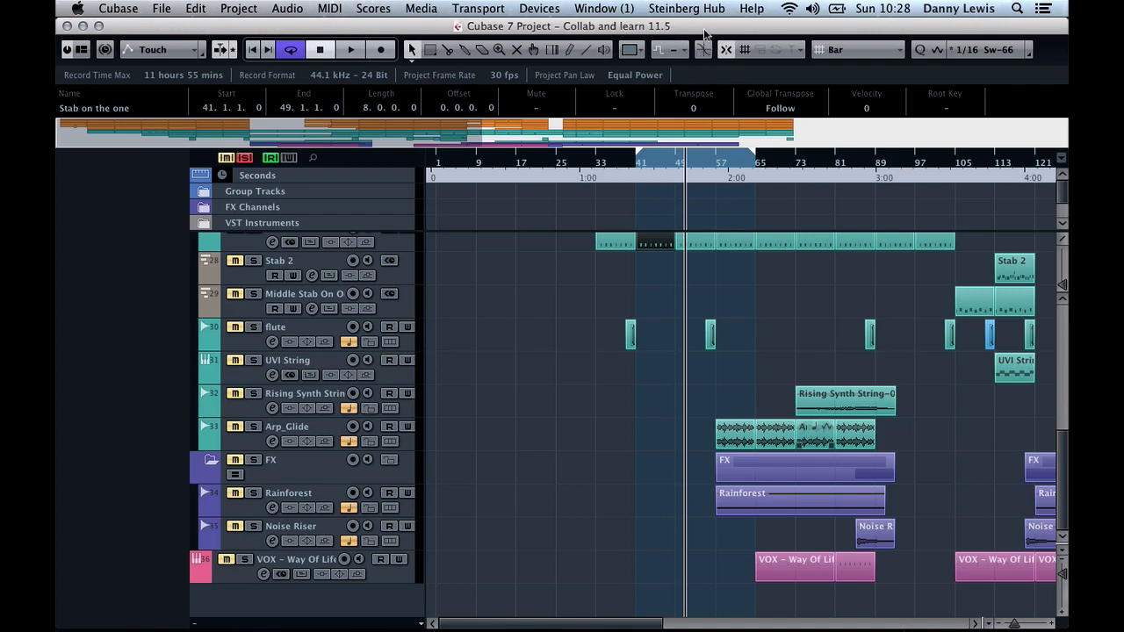
key("super+alt+s")
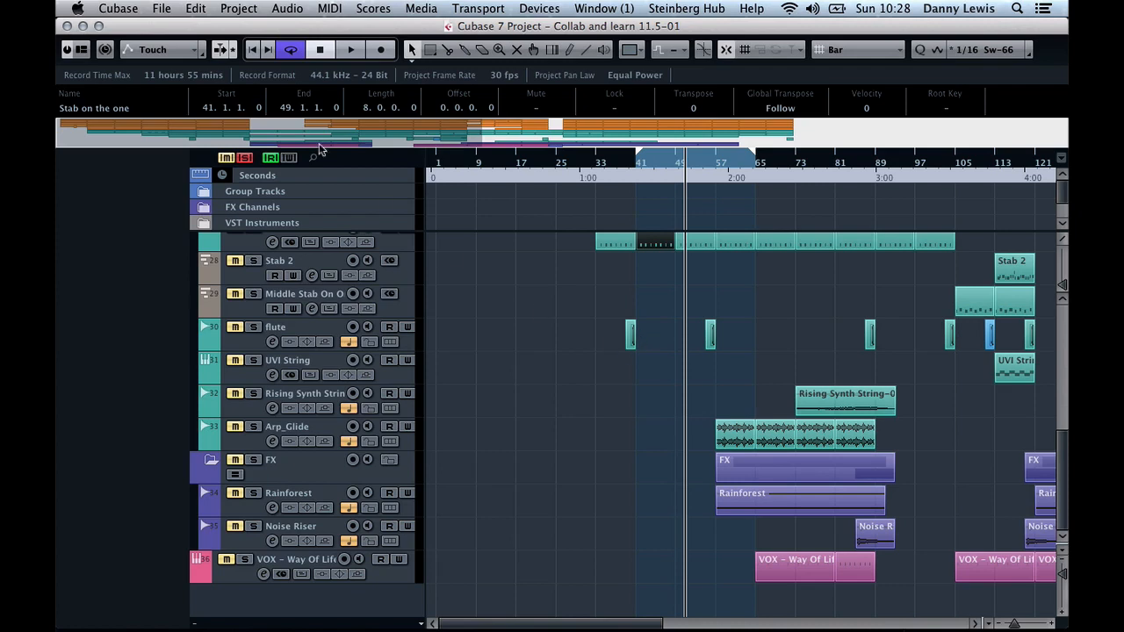
Set the cycle range to bars 49–57 and start playback from bar 49
left_click_drag(642, 157, 716, 176)
key("space")
left_click(717, 160)
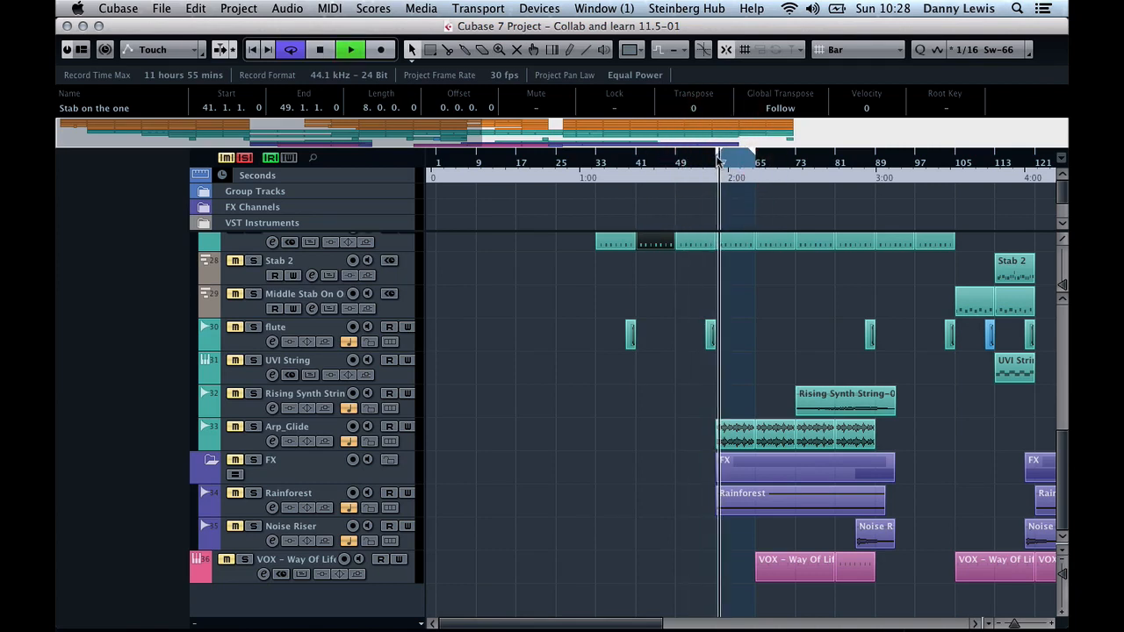
left_click_drag(735, 155, 690, 164)
left_click(676, 167)
key("space")
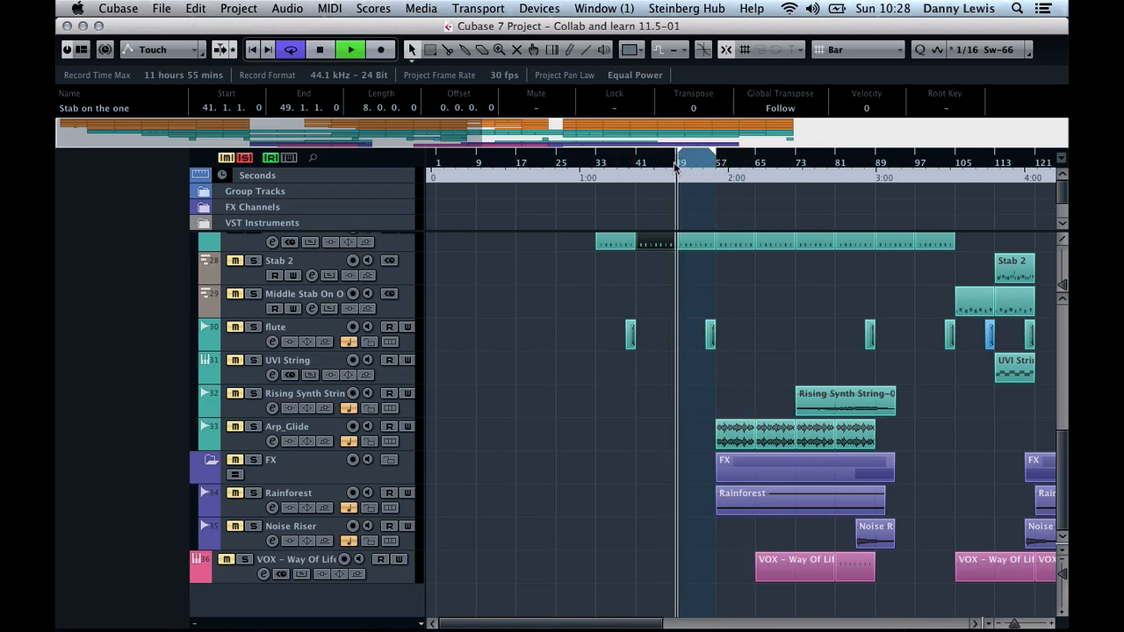
Select the open hat track and examine its part at bars 49–57
scroll(384, 343, "up", 8)
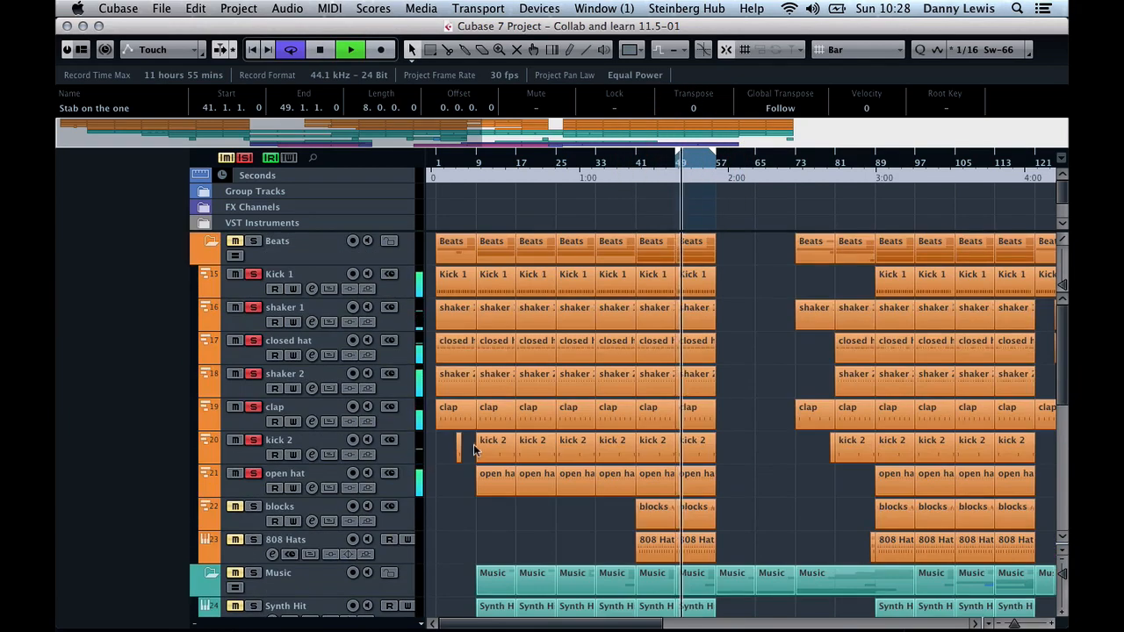
left_click(317, 481)
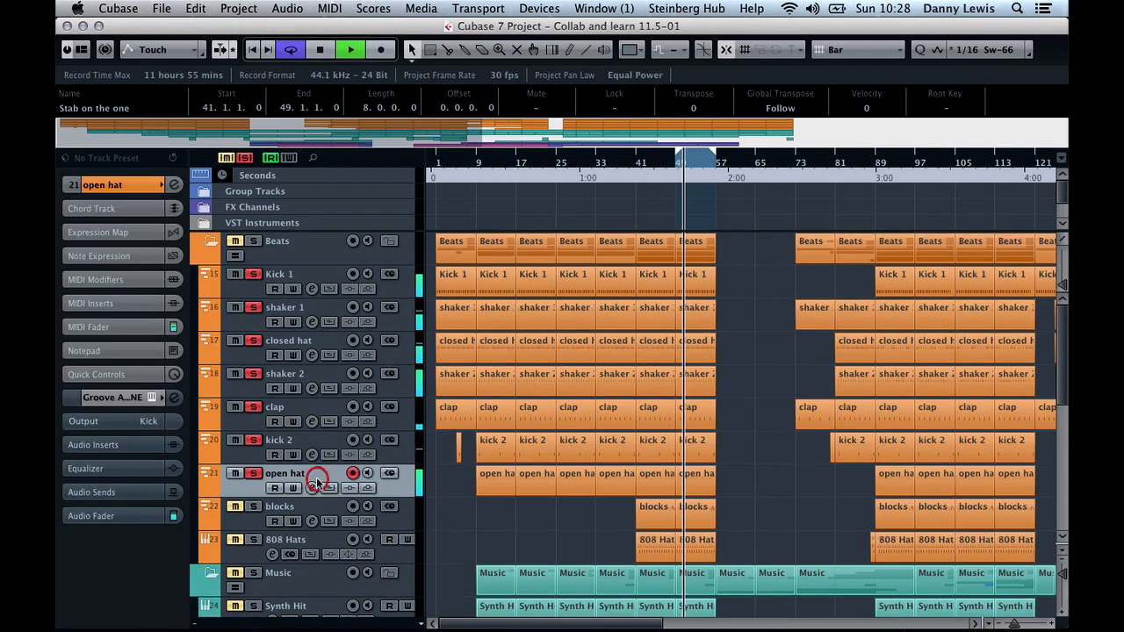
double_click(677, 478)
key("Return")
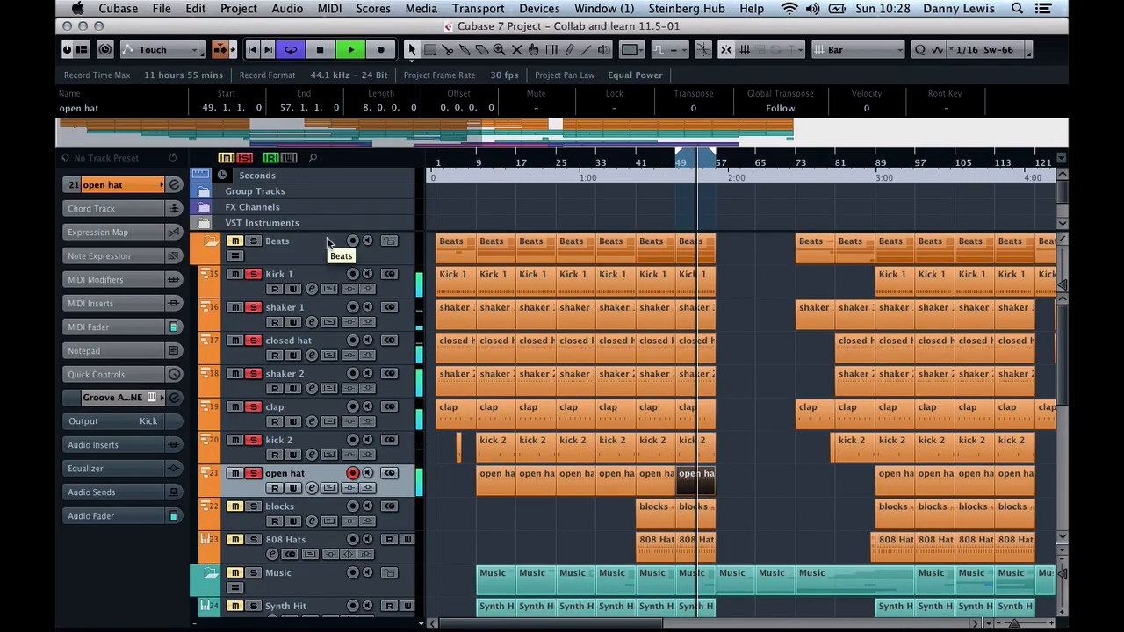
Solo the blocks and 808 Hats tracks and audition them from the MixConsole
left_click(284, 516)
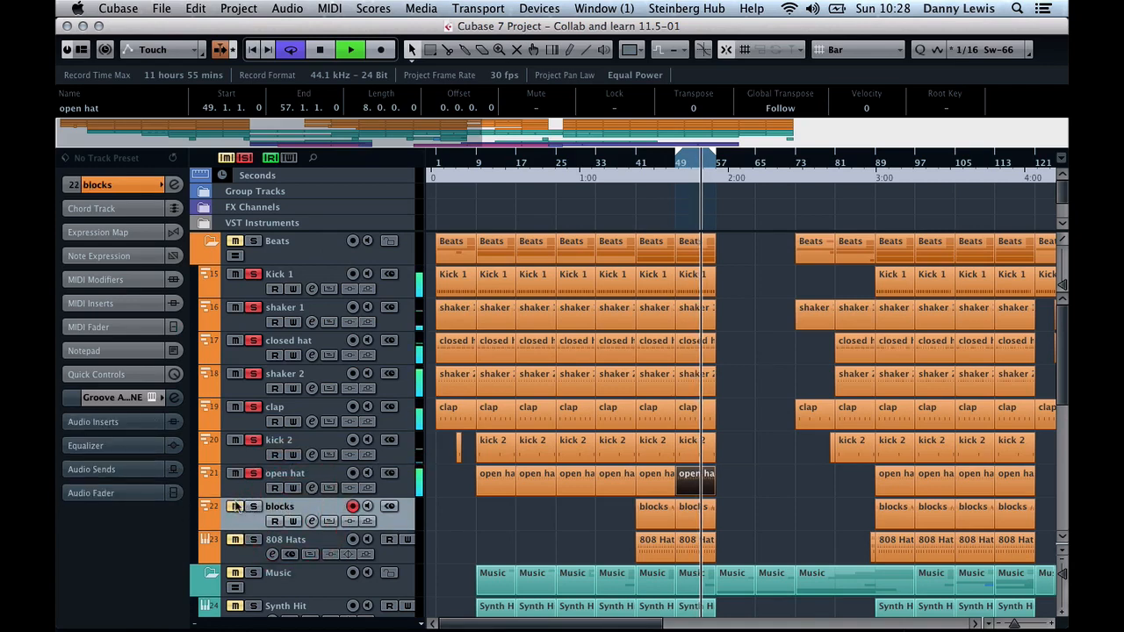
key("space")
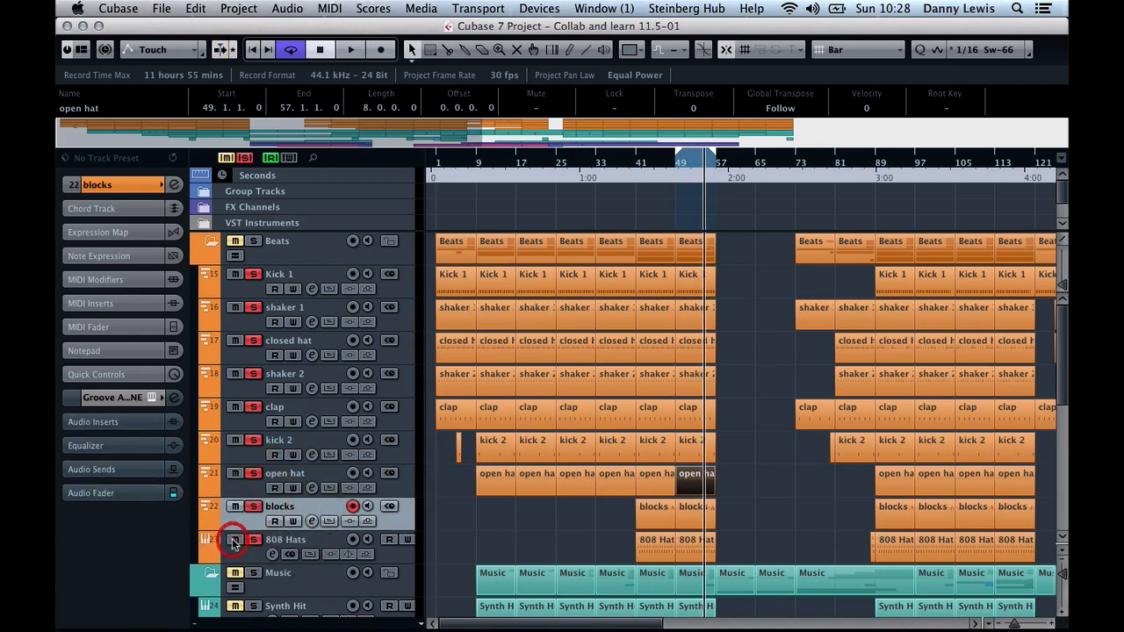
left_click(264, 544)
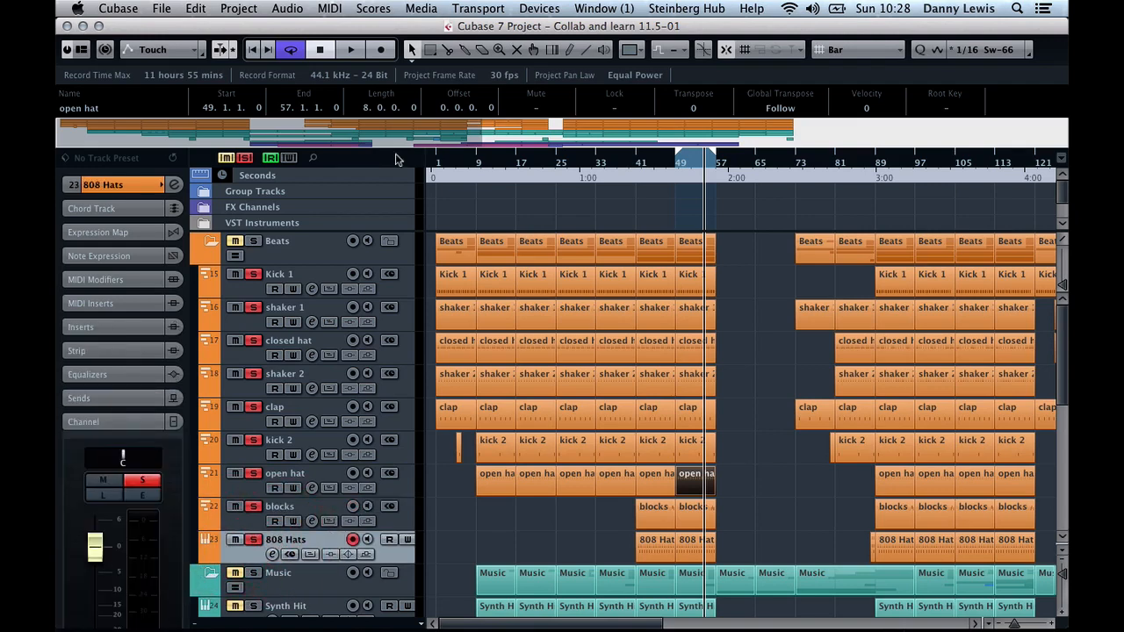
key("F3")
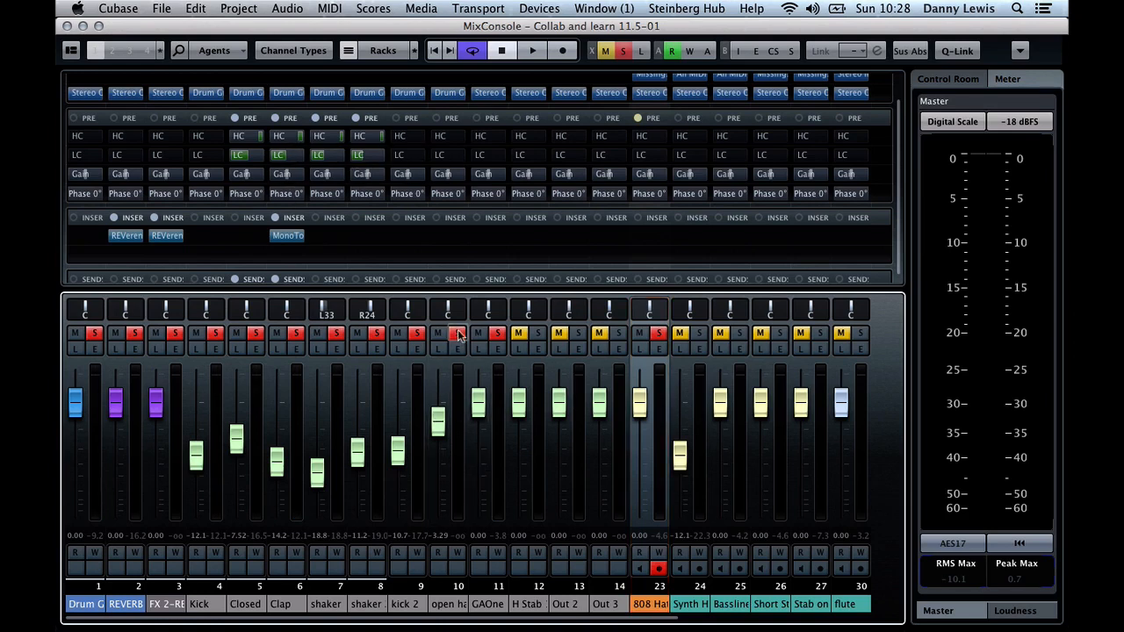
key("space")
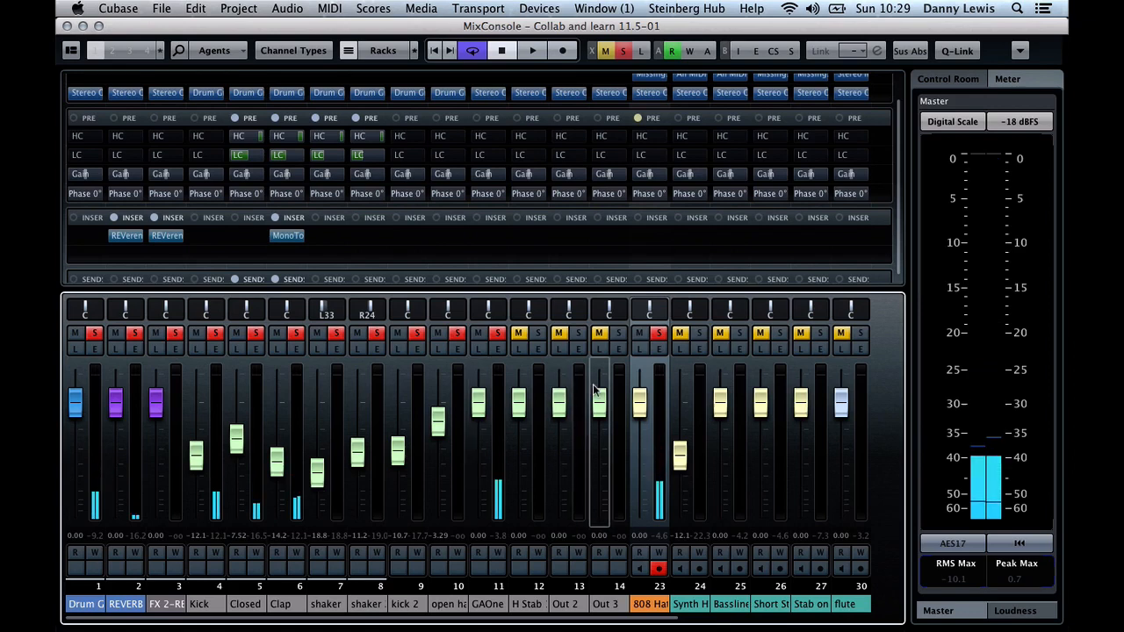
Unsolo the 808 Hats channel, rename channel 11 to "perc" and restart playback
left_click(658, 333)
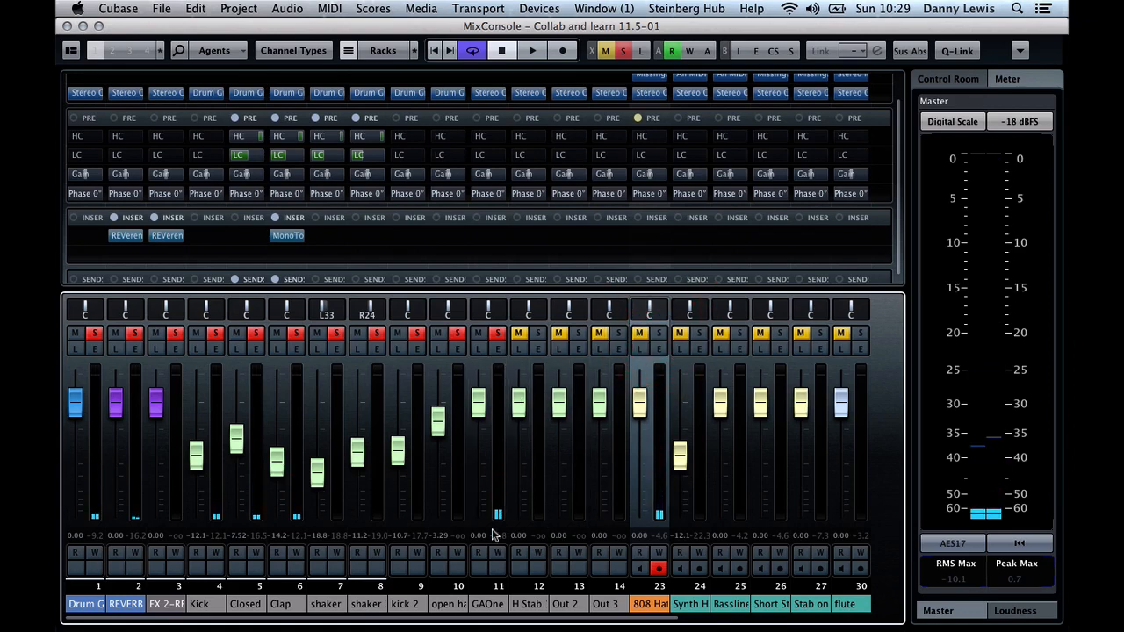
double_click(482, 605)
type("perc")
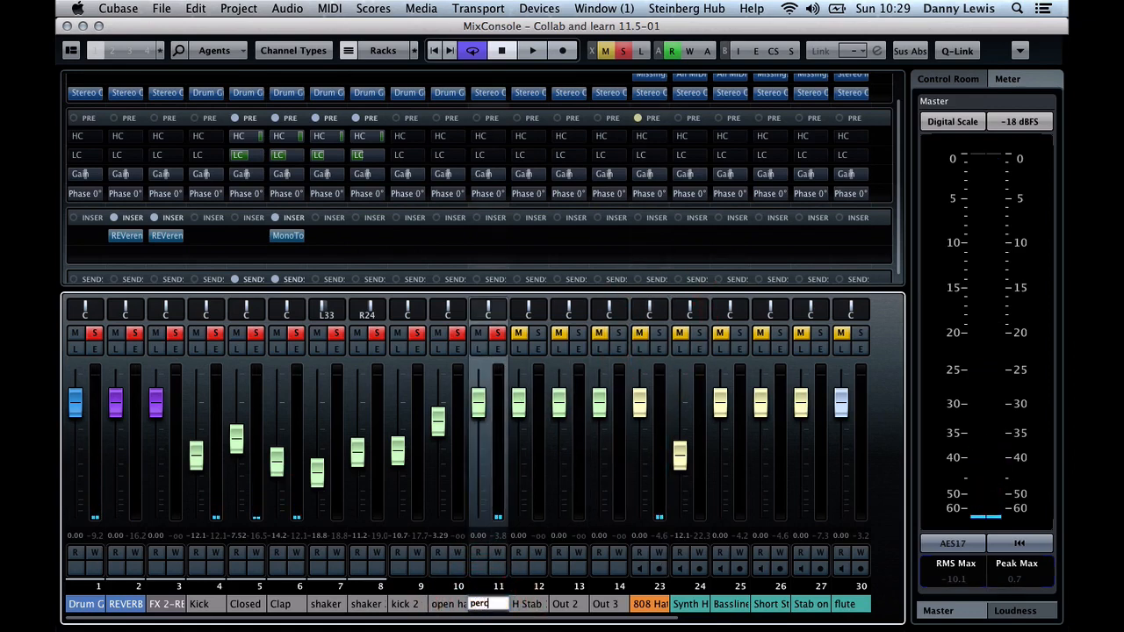
key("space")
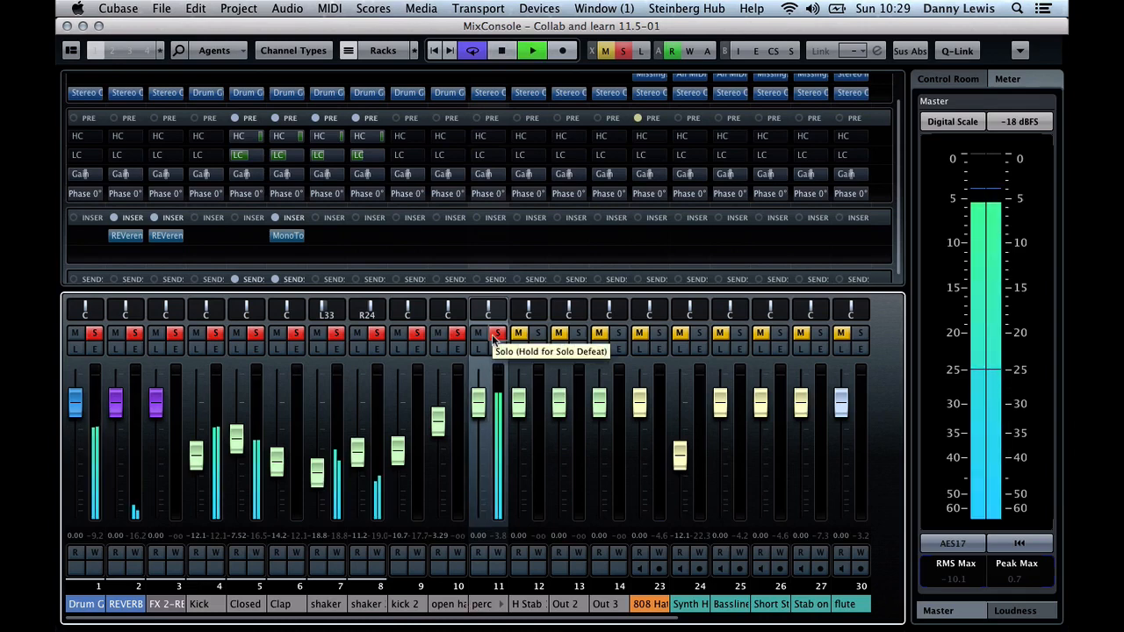
Lower the perc channel's fader to -12.9 and enable its low-cut filter at 140 Hz
left_click_drag(482, 403, 478, 446)
left_click(497, 348)
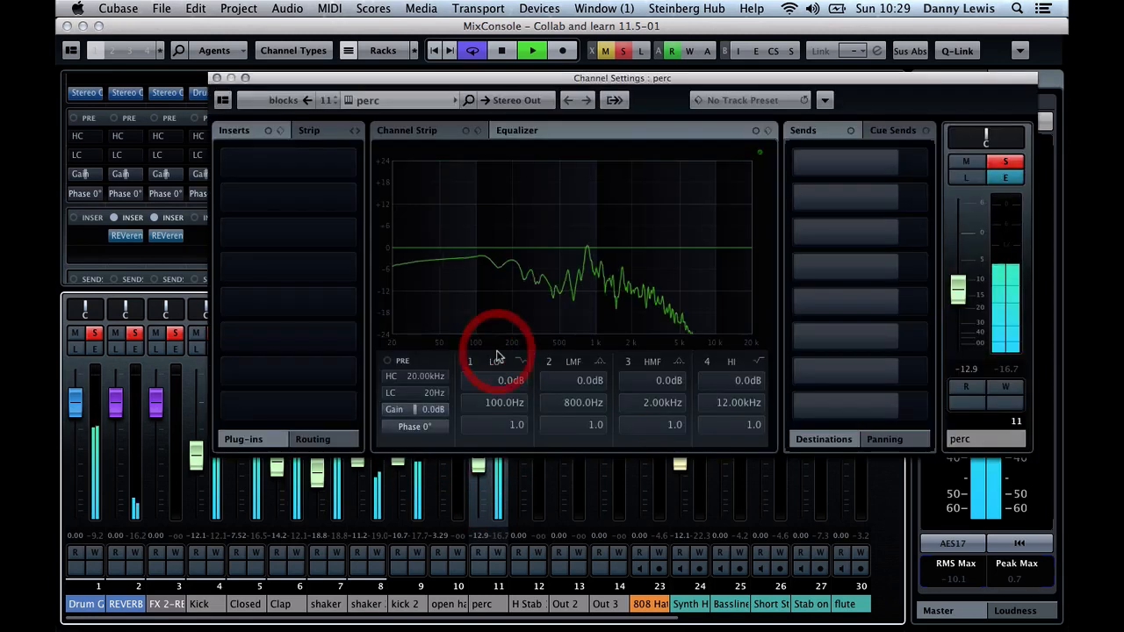
left_click(395, 394)
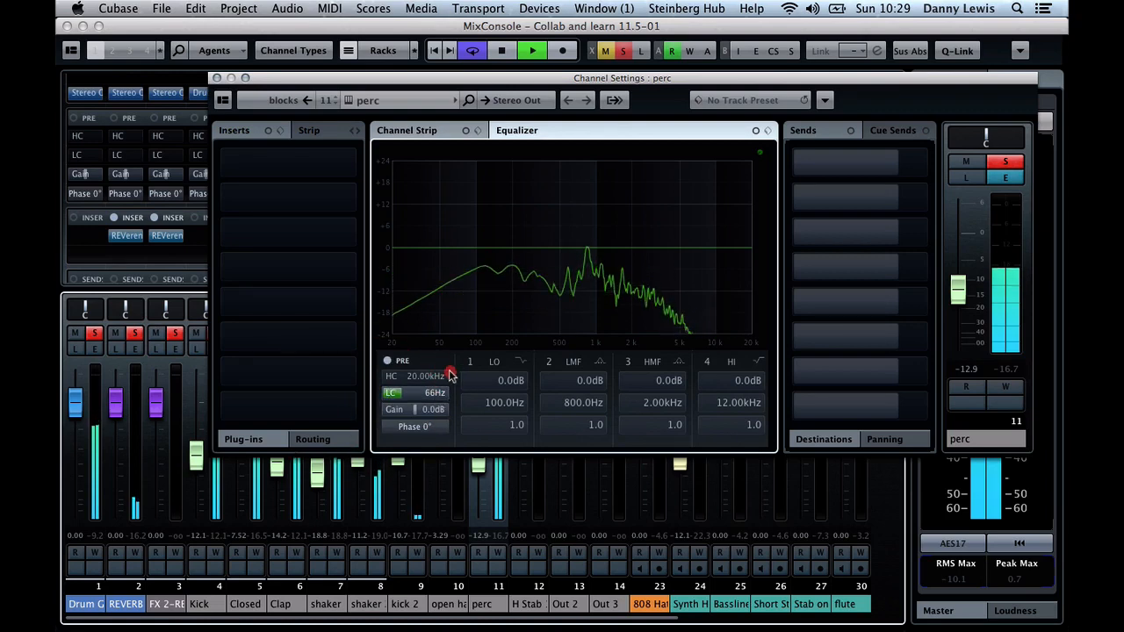
left_click_drag(453, 371, 452, 371)
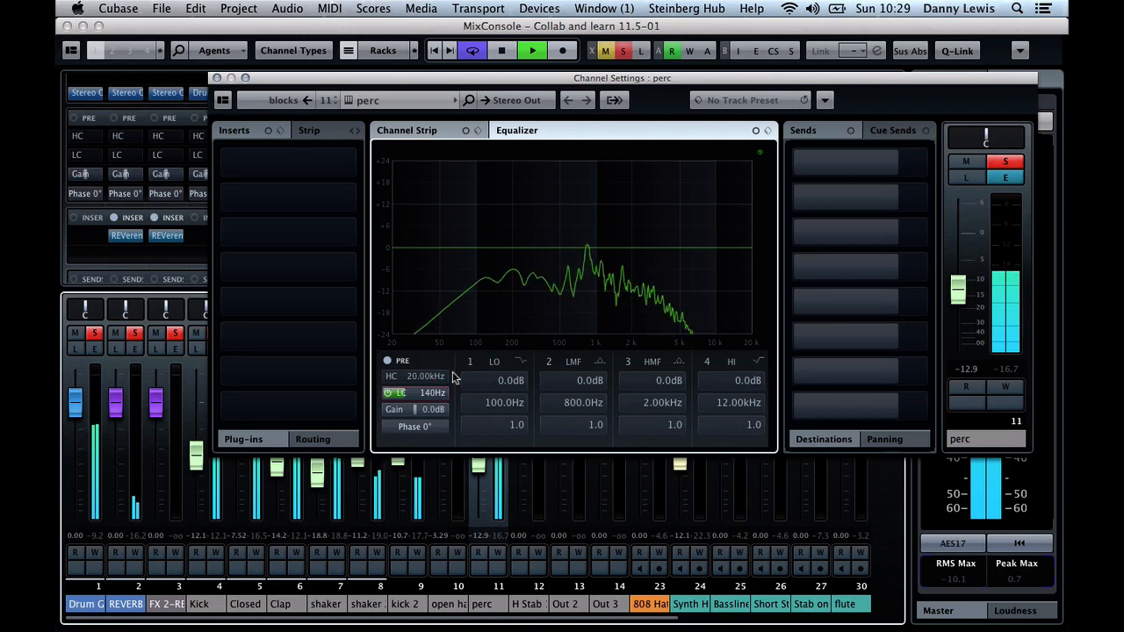
Add an active send from the perc channel to REVERB at -11.5, and pan the channel to R5
left_click(843, 162)
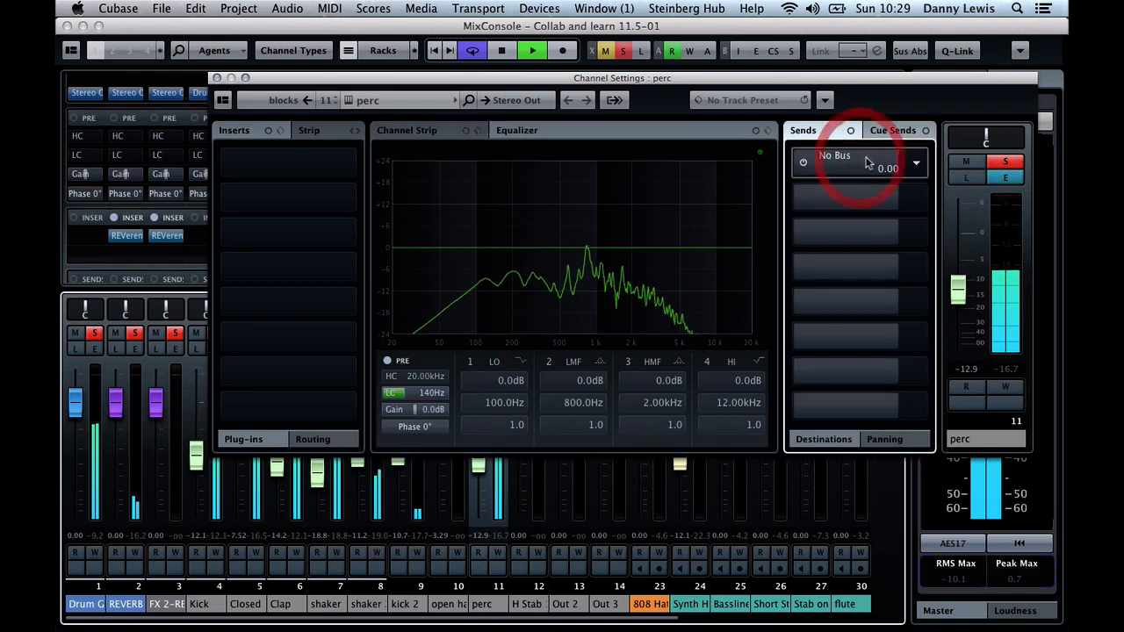
left_click(917, 165)
left_click(838, 220)
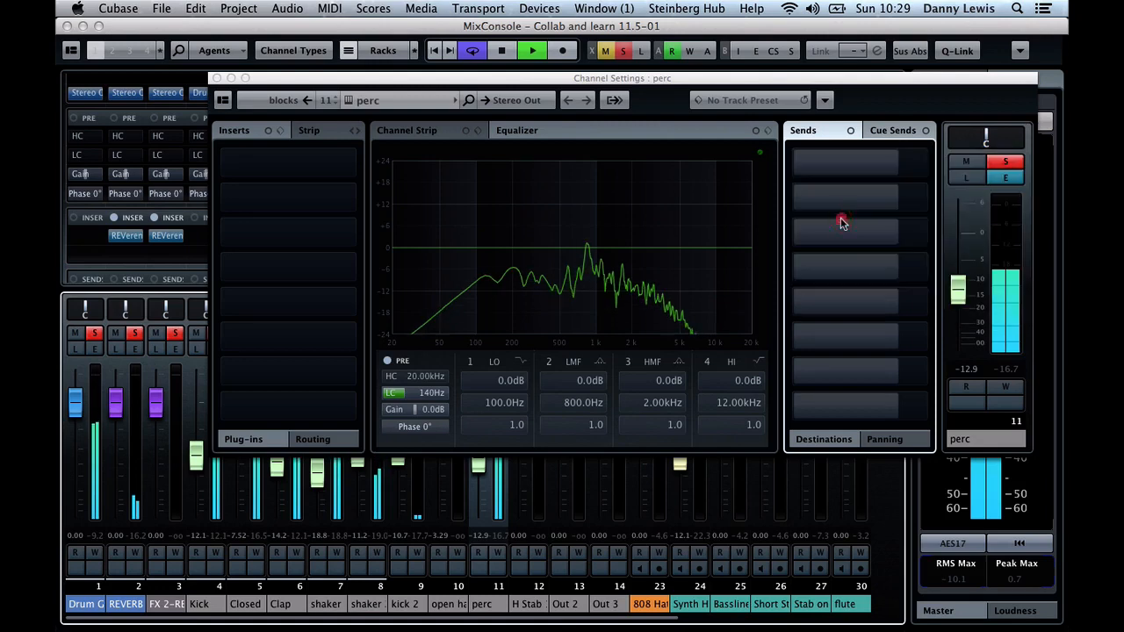
left_click(849, 164)
left_click(805, 163)
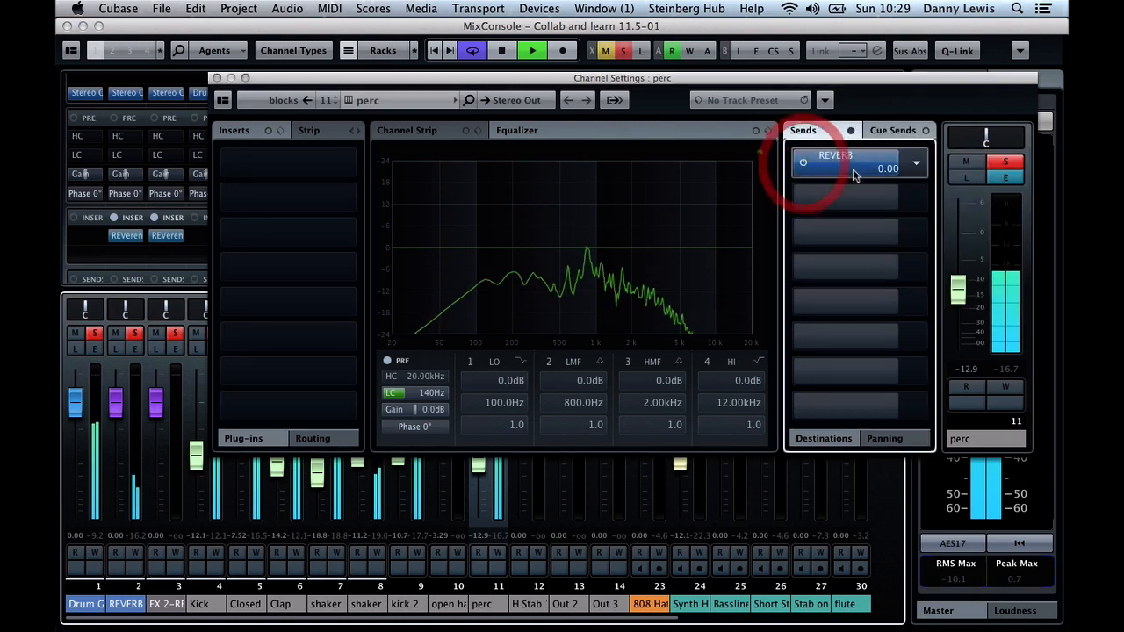
left_click_drag(881, 164, 849, 166)
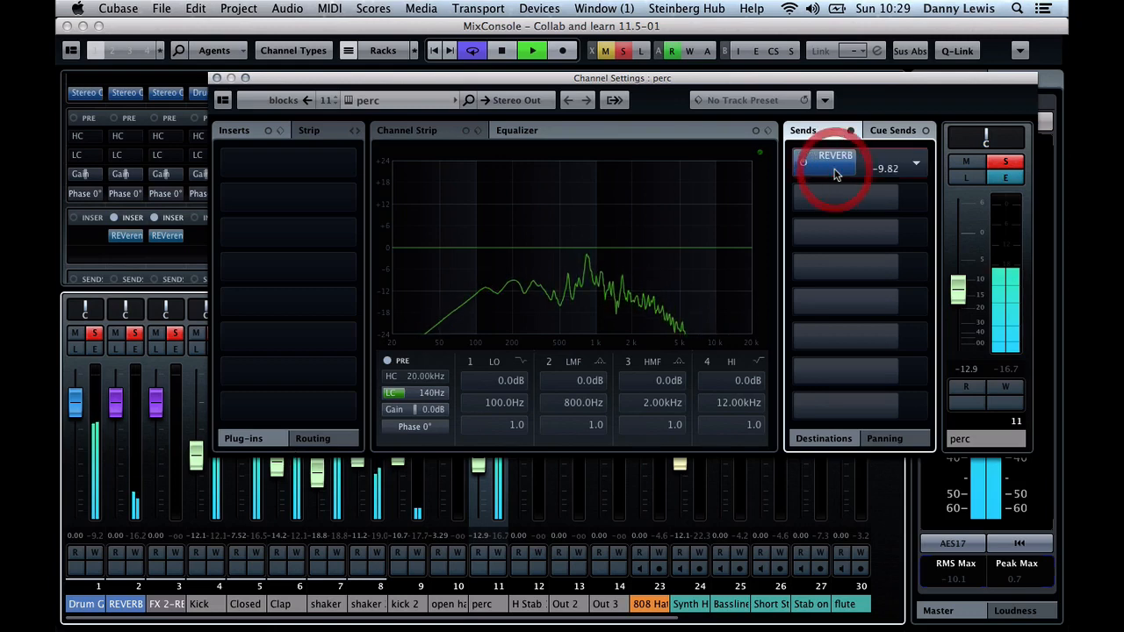
key("XF86AudioRaiseVolume")
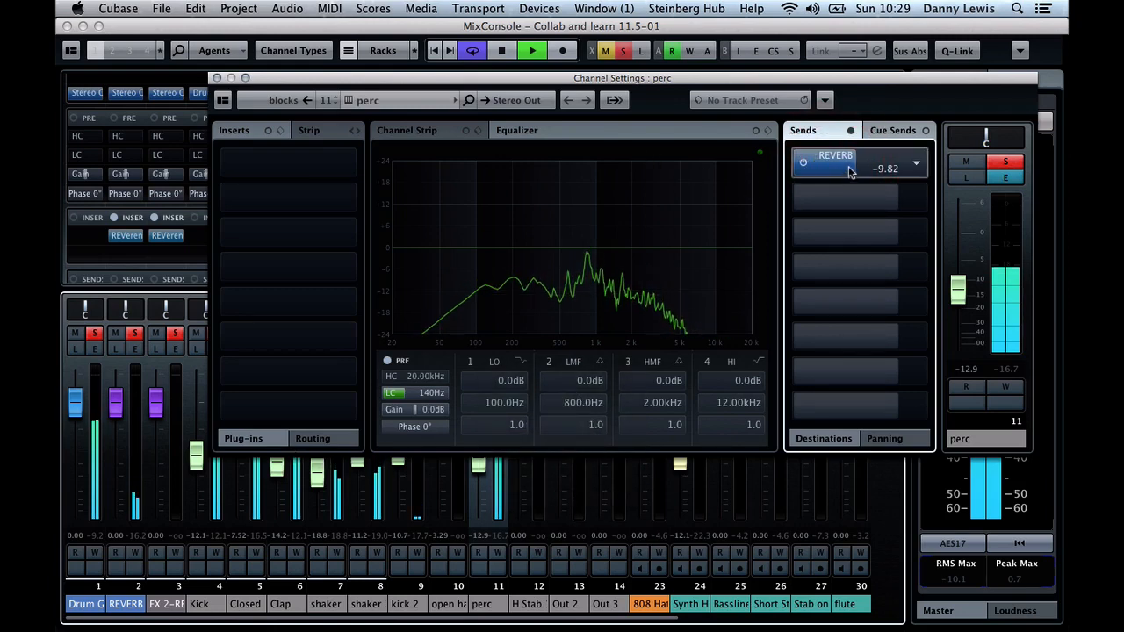
left_click_drag(849, 168, 821, 168)
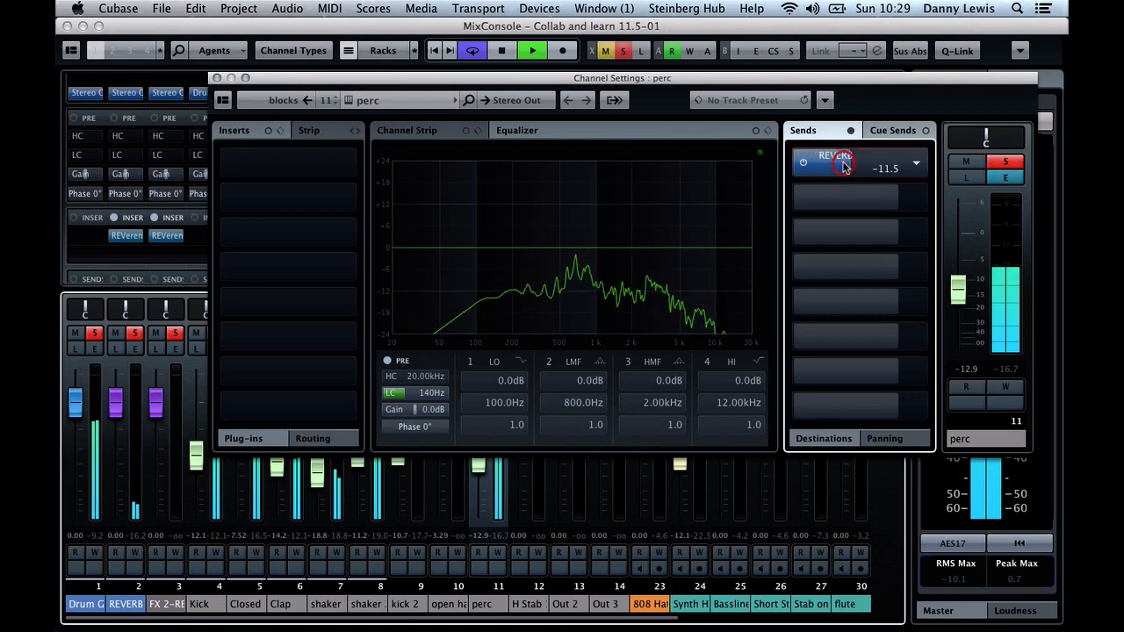
left_click(218, 77)
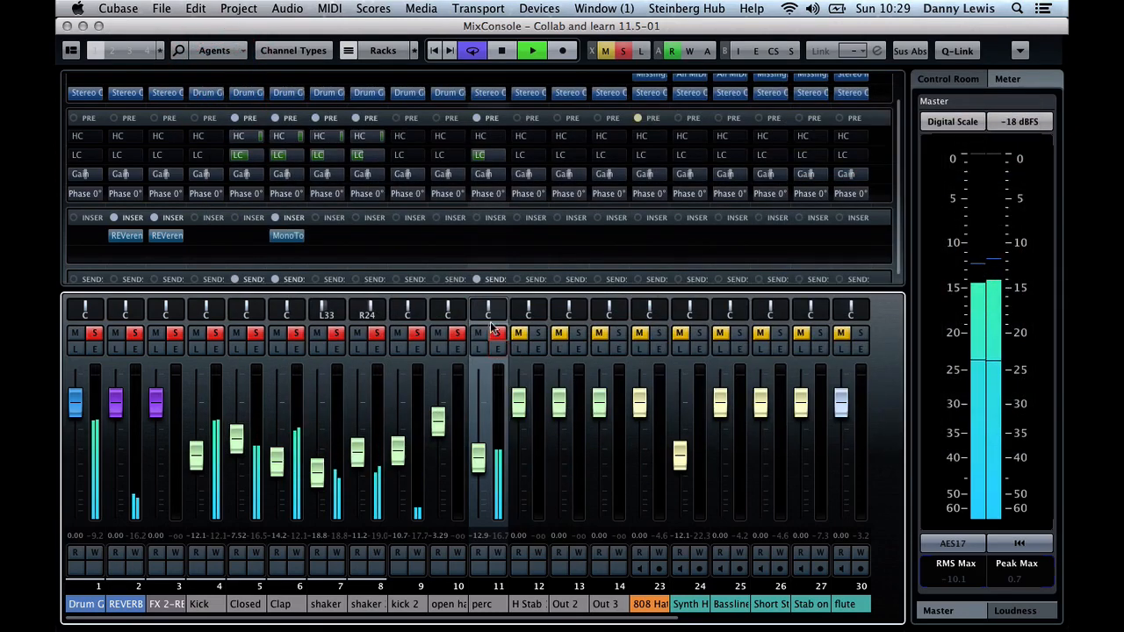
mouse_move(489, 305)
left_mouse_down()
mouse_move(479, 305)
mouse_move(491, 305)
left_mouse_up()
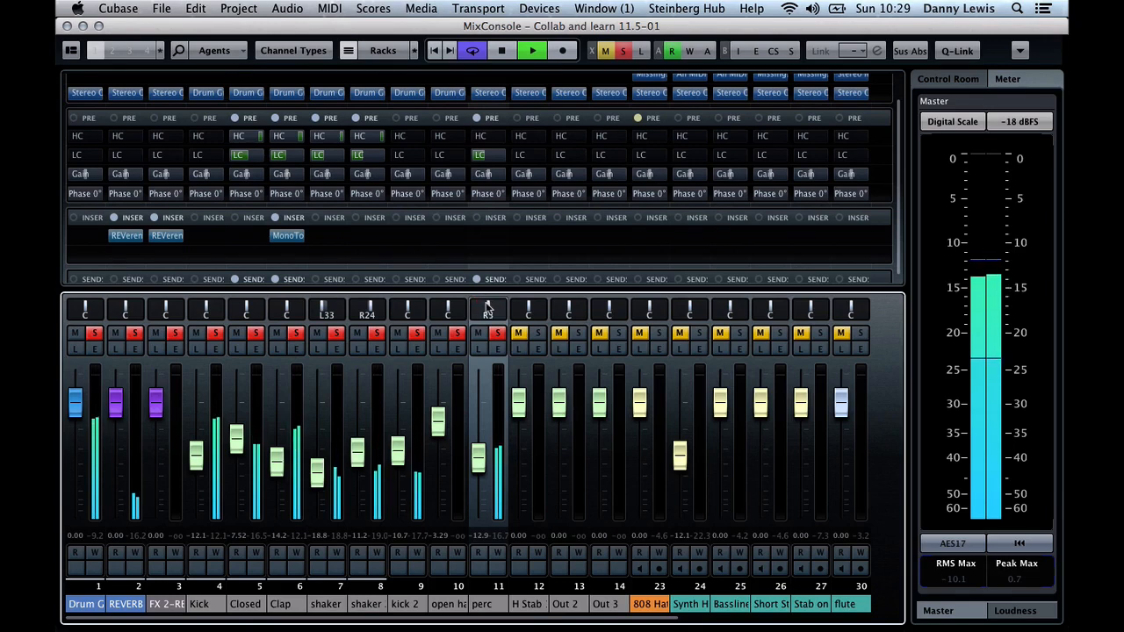
Solo the 808 Hats channel and lower its fader to -19.3 while auditioning it with the drums
key("space")
left_click(659, 349)
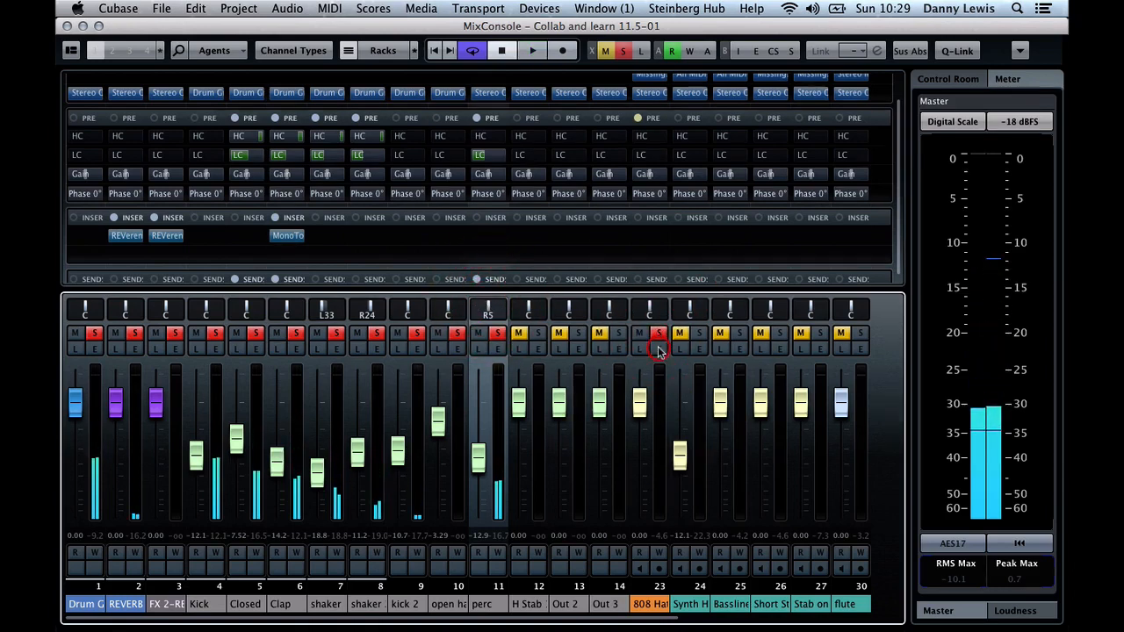
key("space")
key("space")
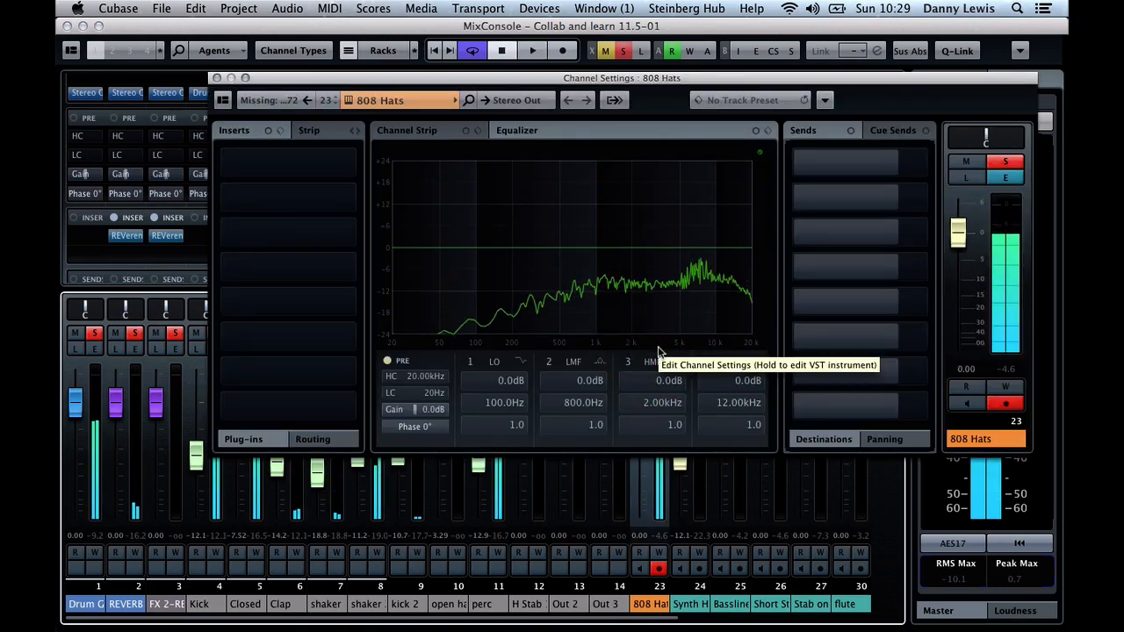
left_click_drag(958, 233, 963, 318)
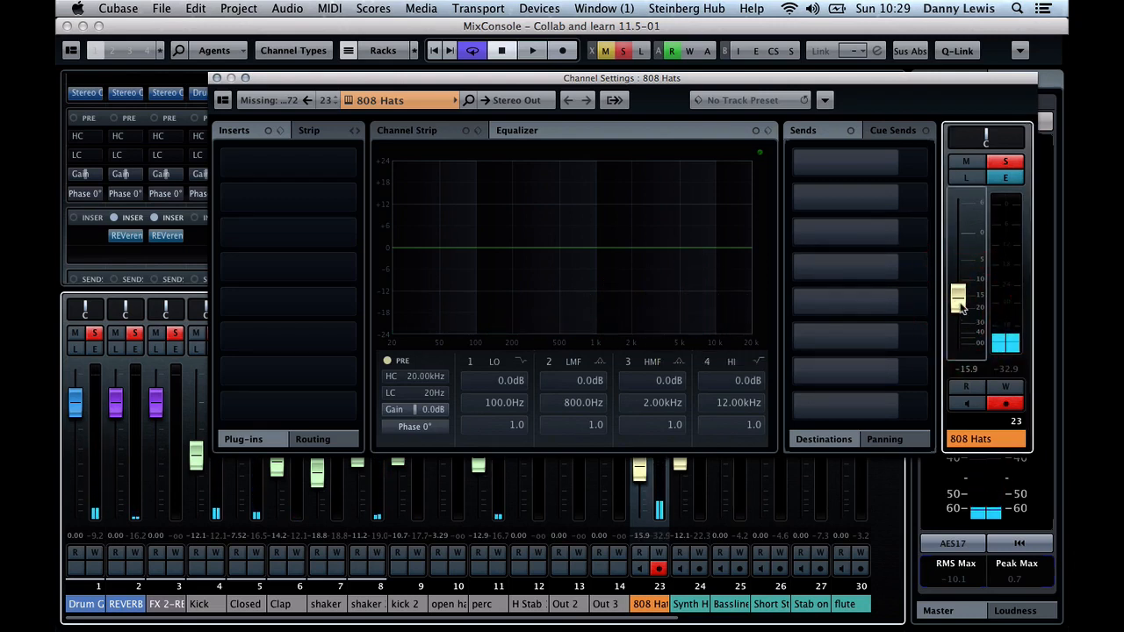
key("space")
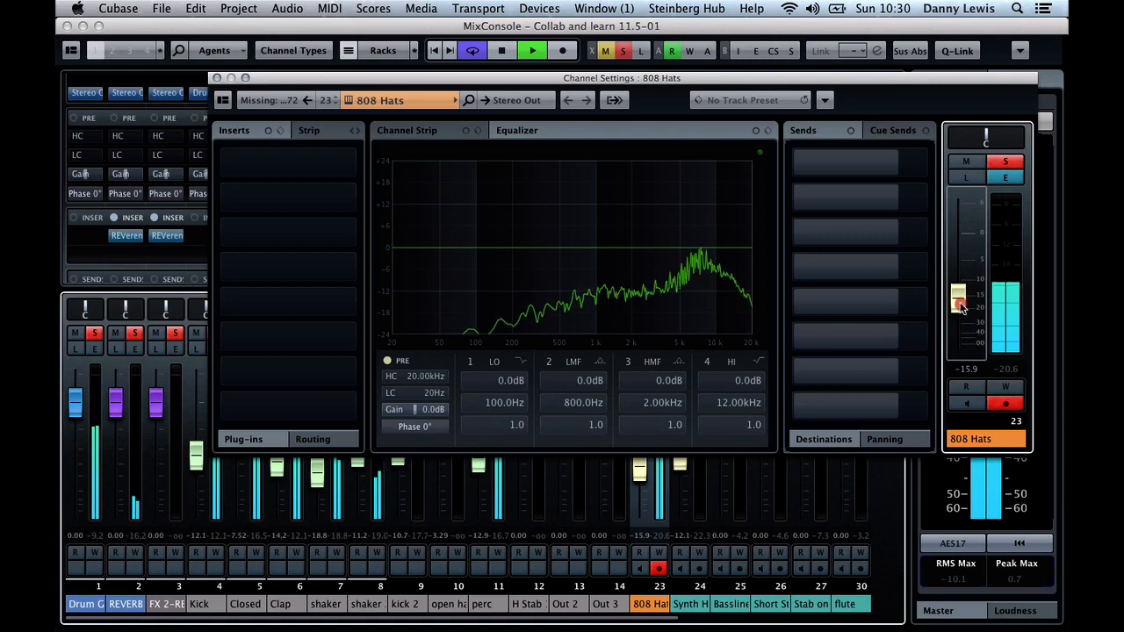
left_click_drag(962, 307, 961, 318)
key("space")
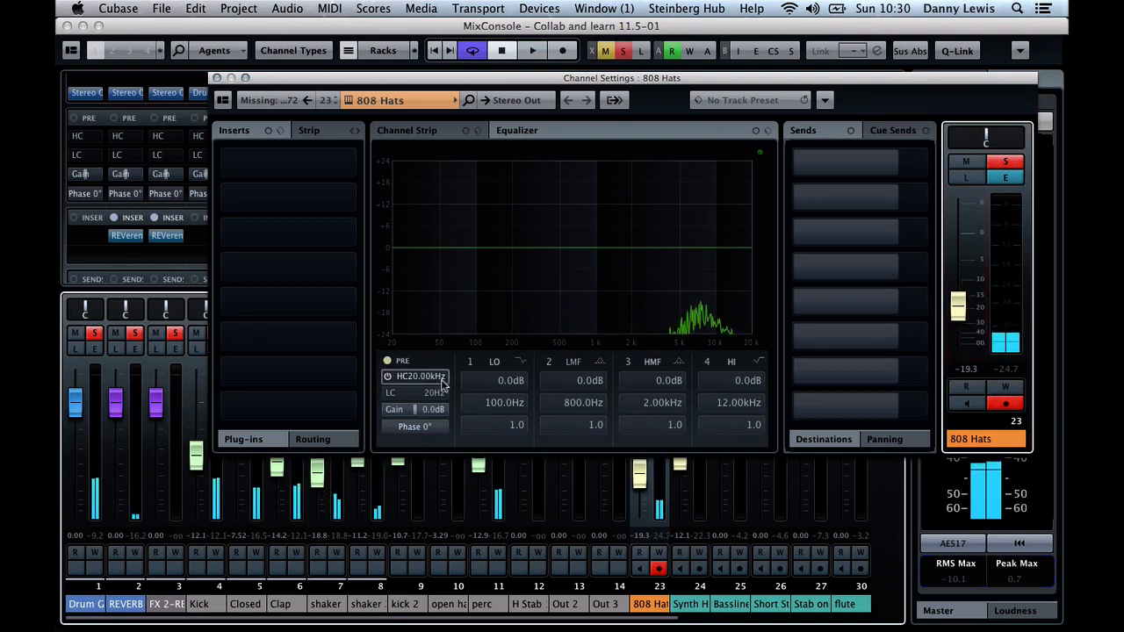
Enable the high-cut filter on the 808 Hats channel and set it to 17.93 kHz during playback
left_click(388, 376)
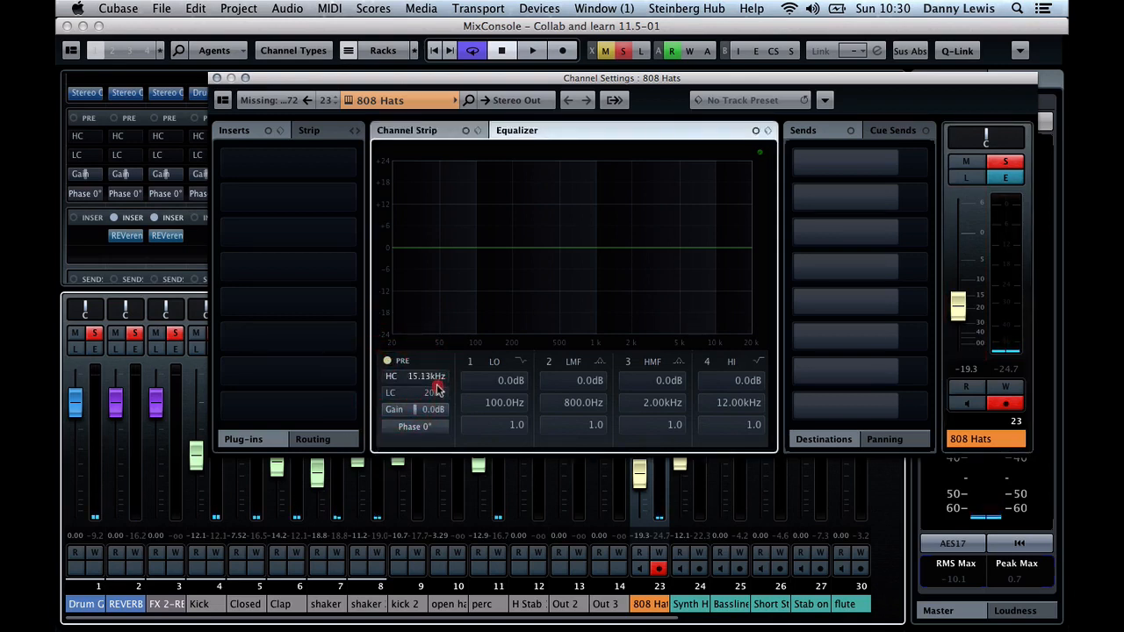
left_click_drag(438, 389, 431, 380)
left_click(387, 376)
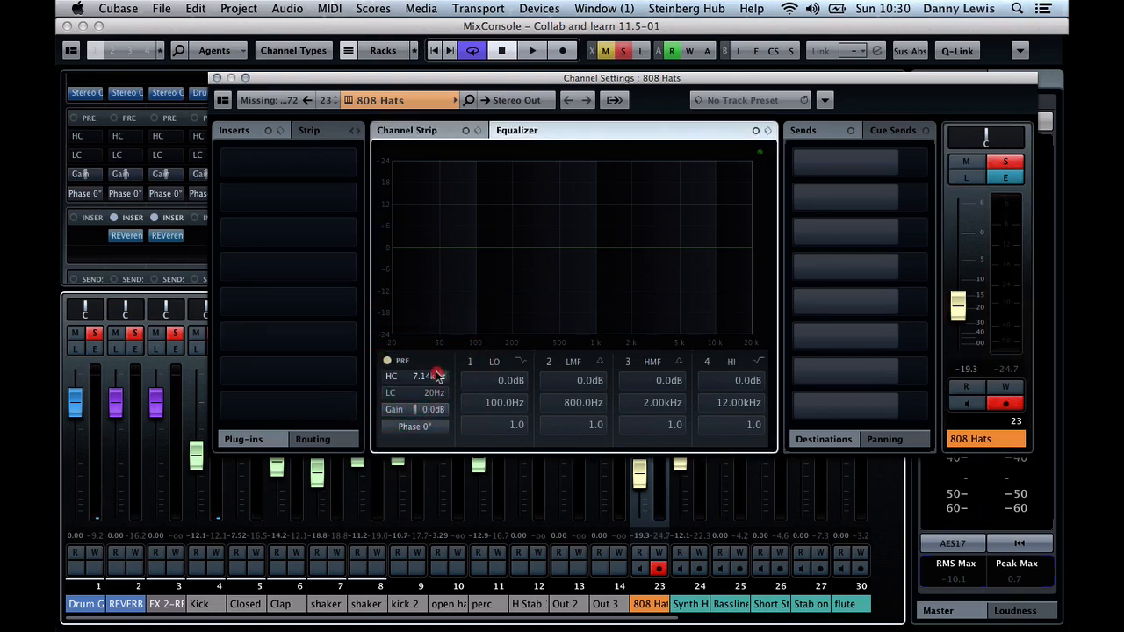
key("space")
left_click(388, 376)
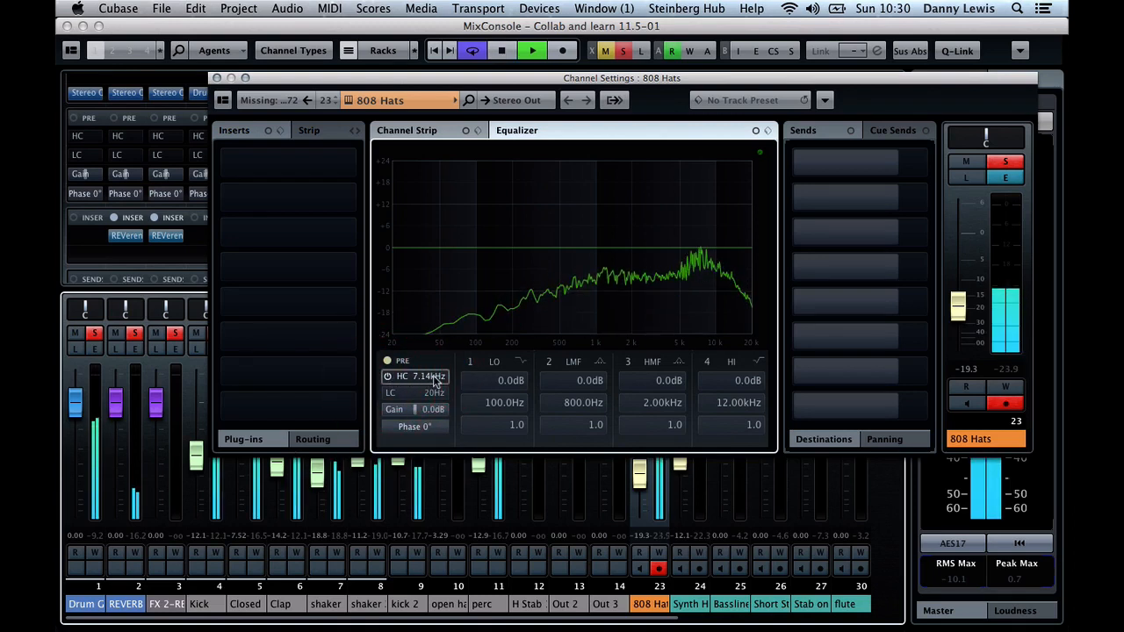
left_click(438, 378)
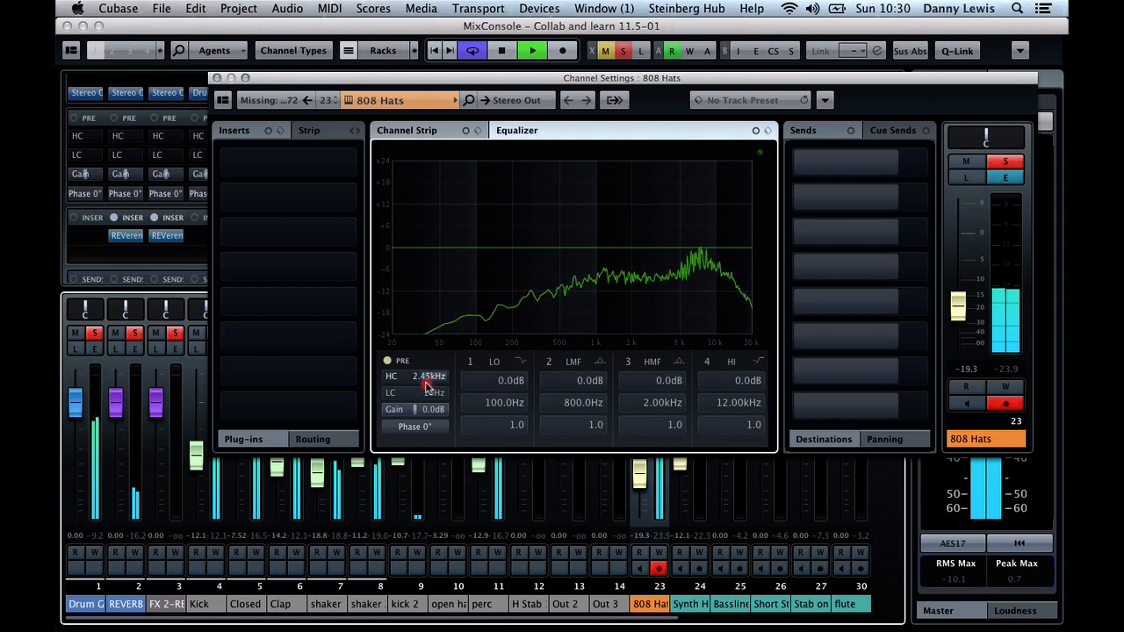
left_click(387, 377)
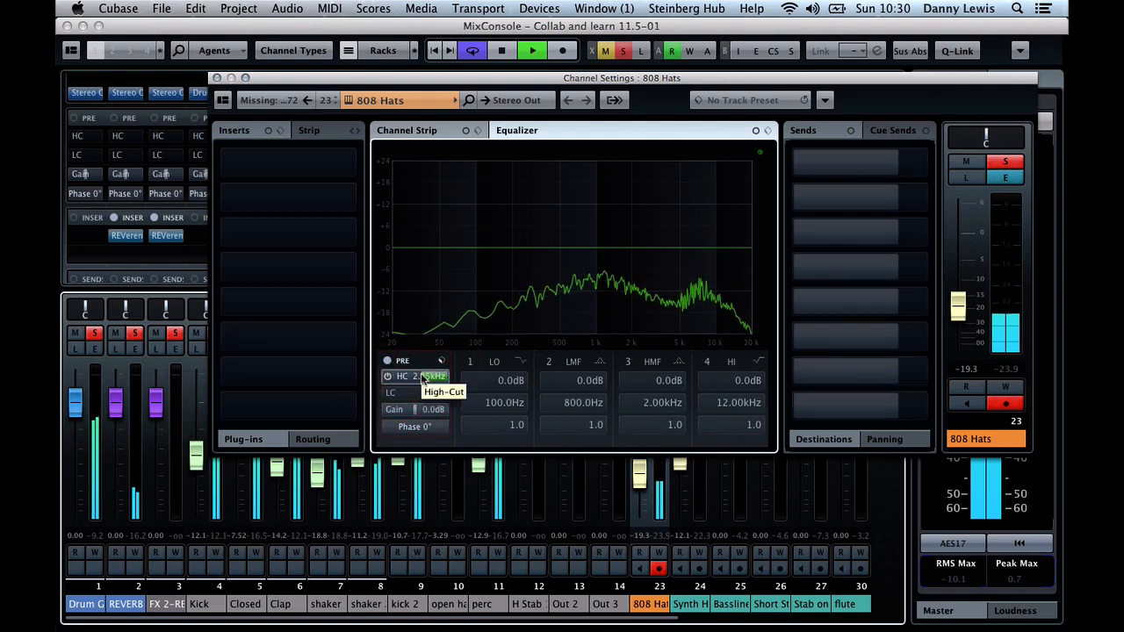
left_click_drag(422, 377, 432, 379)
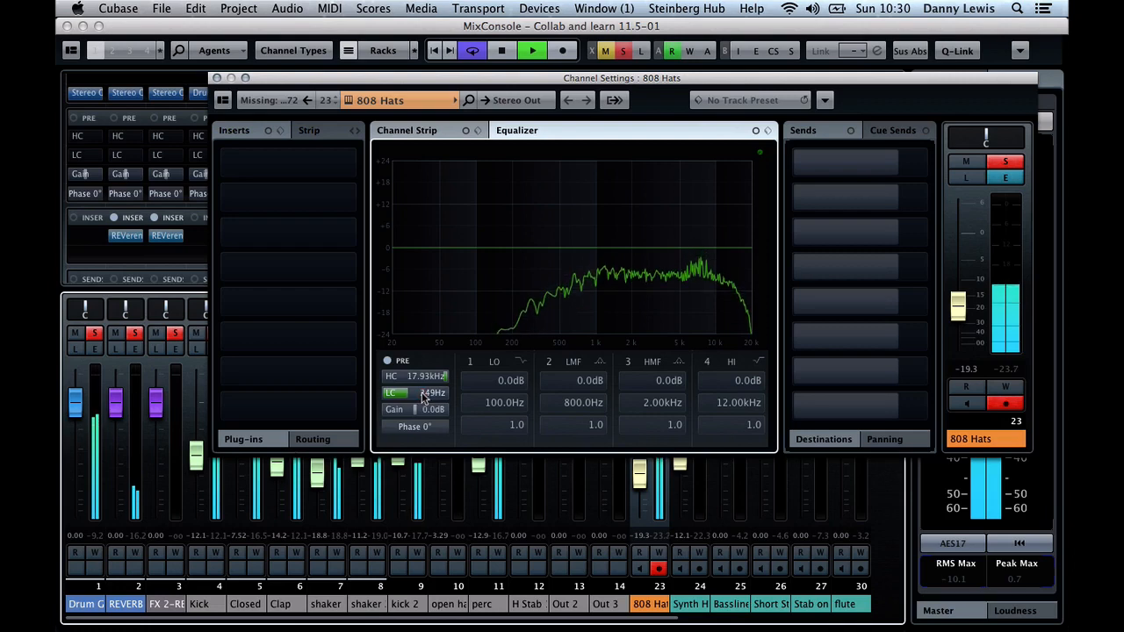
Set the 808 Hats low-cut filter to 249 Hz and raise the channel's fader to -15.4
left_click(423, 397)
key("XF86AudioRaiseVolume")
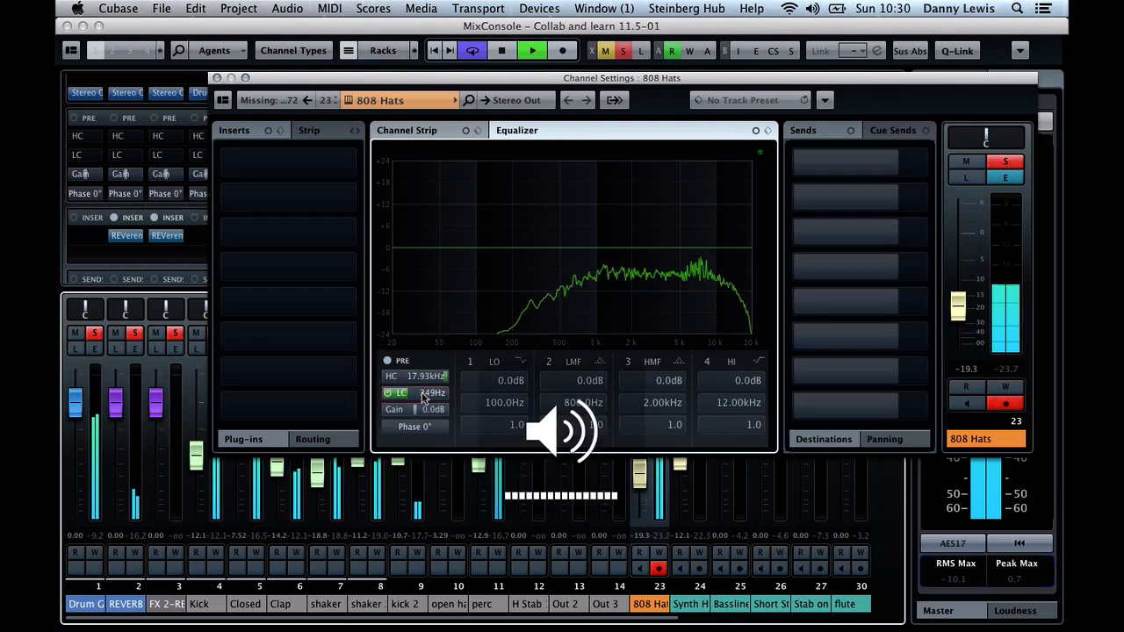
left_click_drag(958, 296, 958, 290)
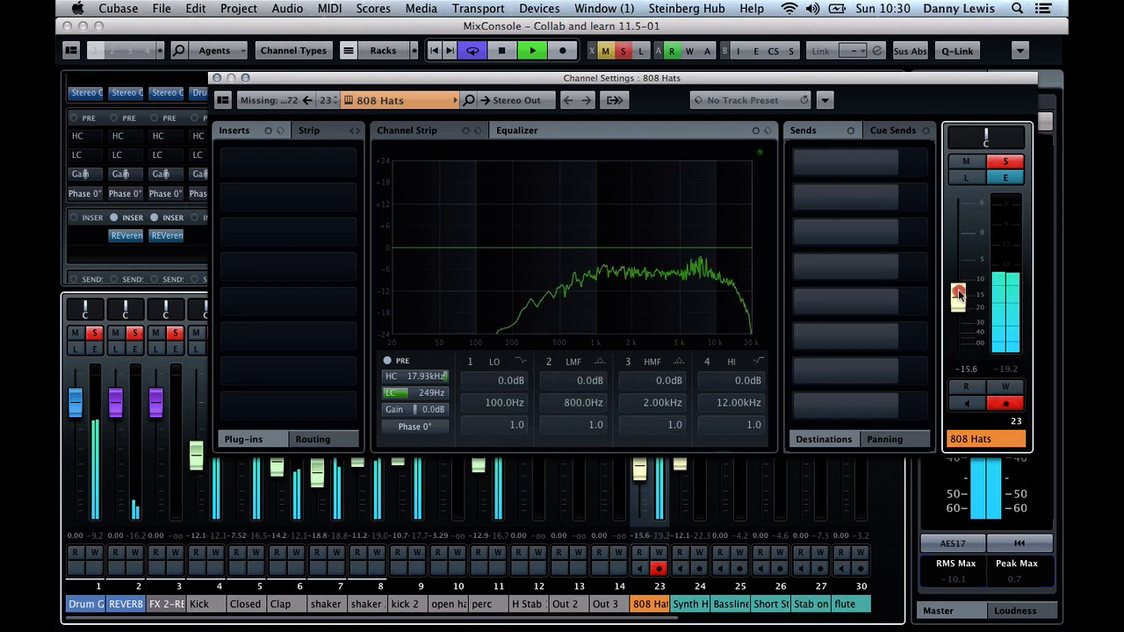
left_click_drag(958, 292, 958, 297)
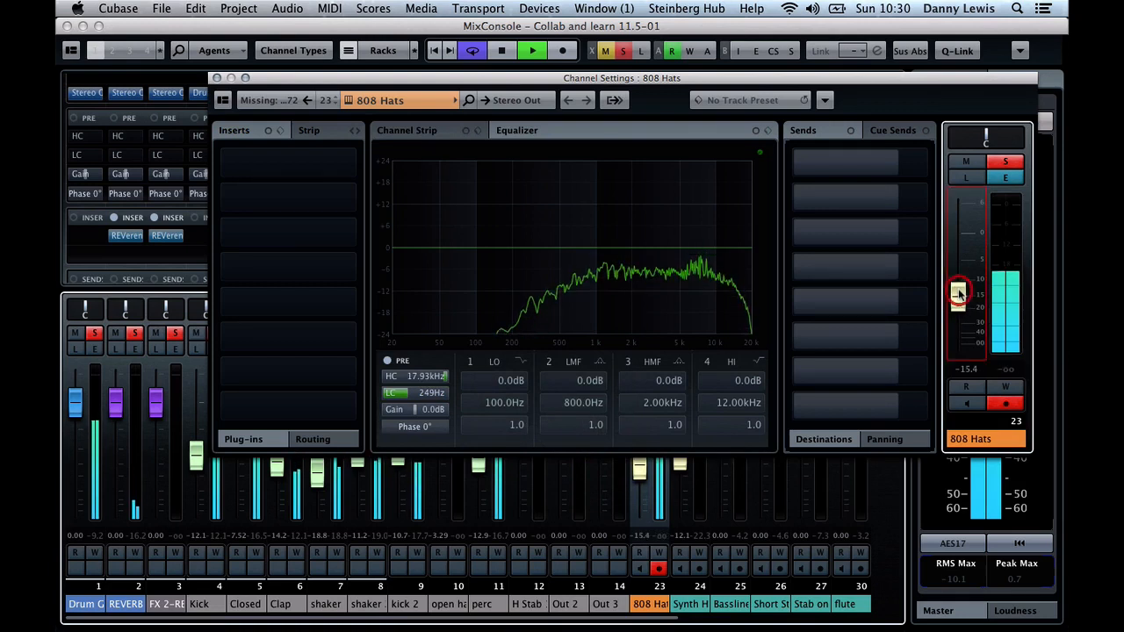
Insert a MonoToStereo effect in the first insert slot of 808 Hats and set its width to 62
left_click(288, 158)
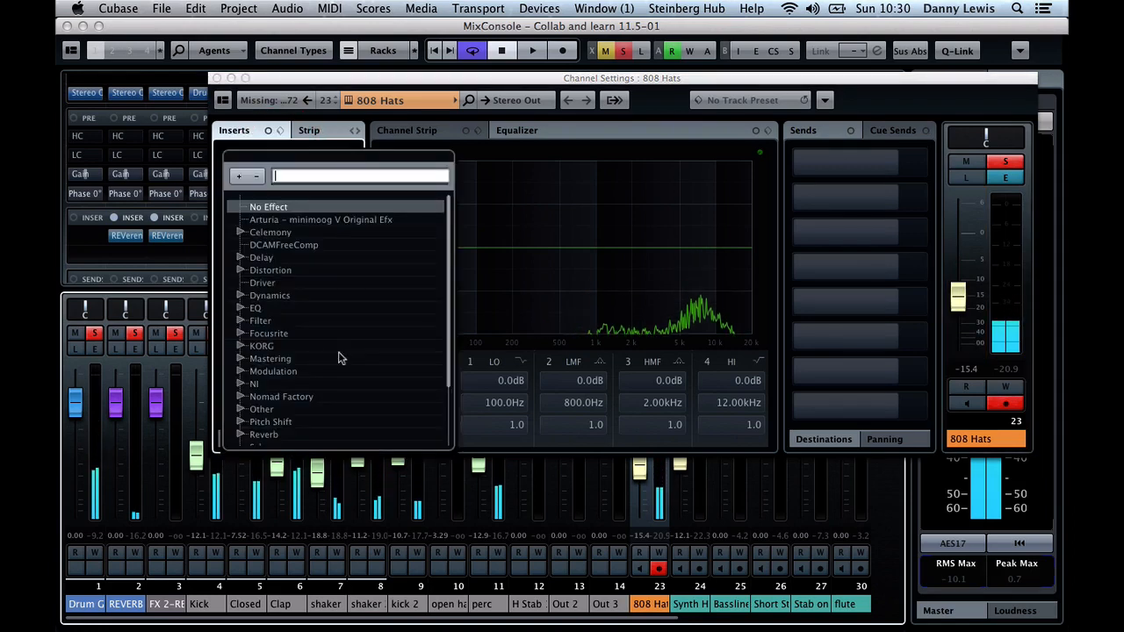
scroll(293, 367, "down", 3)
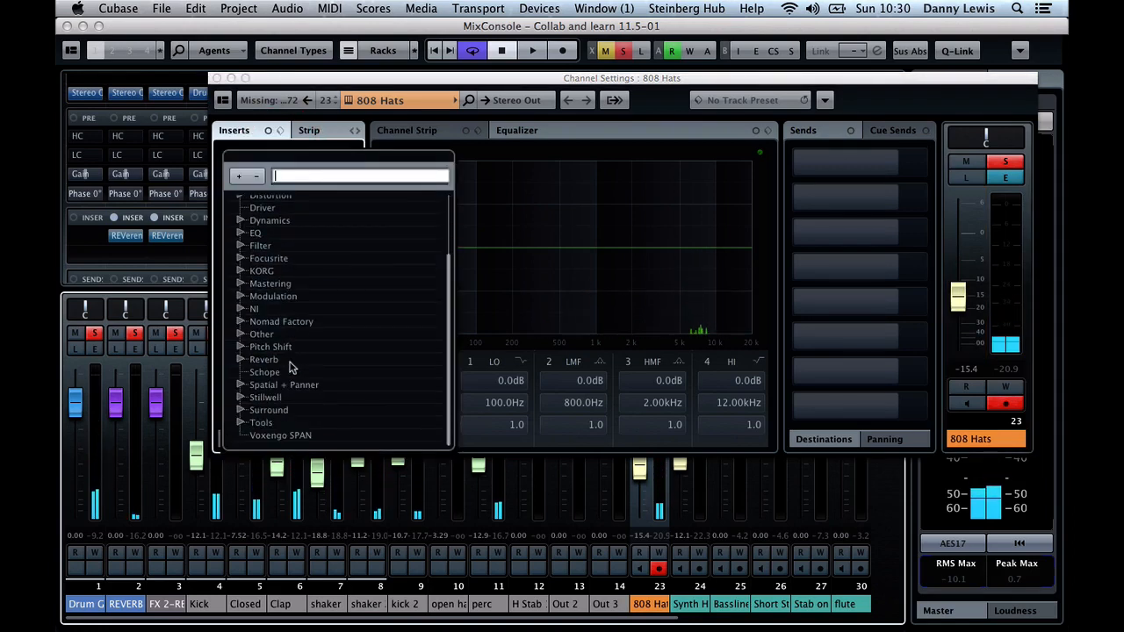
left_click(239, 387)
left_click(283, 399)
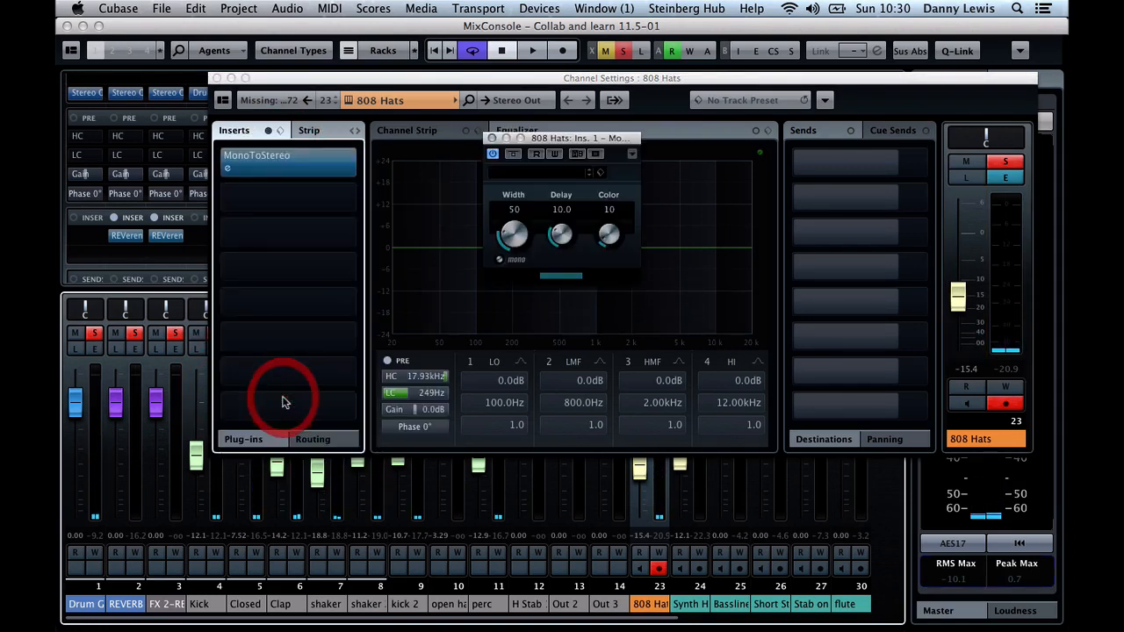
key("space")
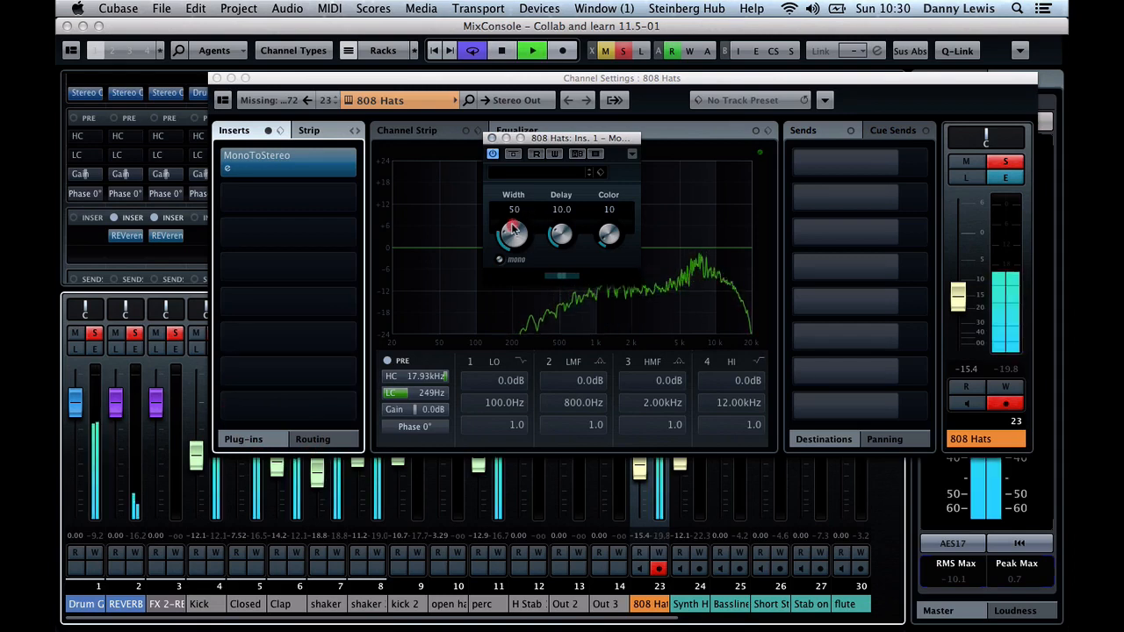
left_click_drag(514, 234, 515, 220)
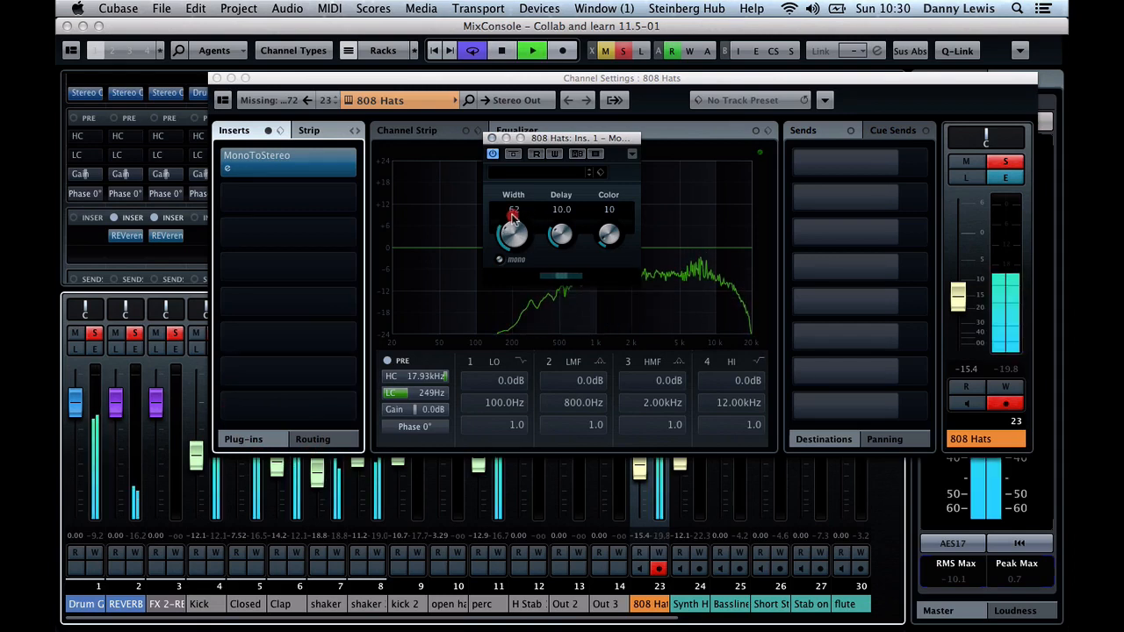
left_click(493, 139)
left_click(217, 78)
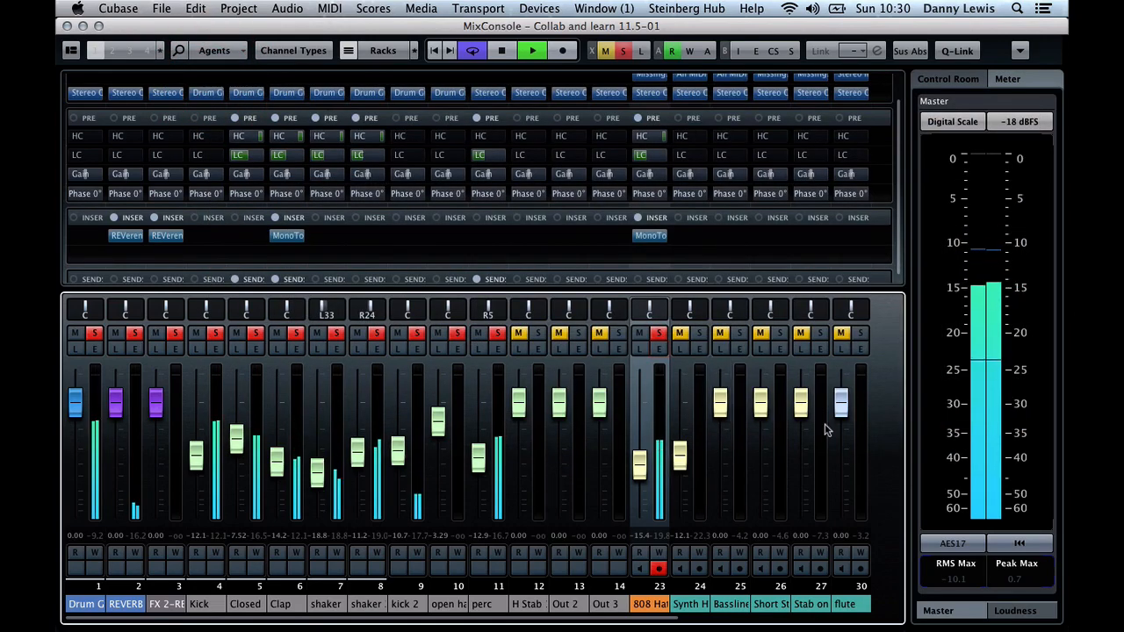
Lower the Stab on the one channel's fader to -12.1 while soloing it with the drums, and unsolo it
left_click(819, 334)
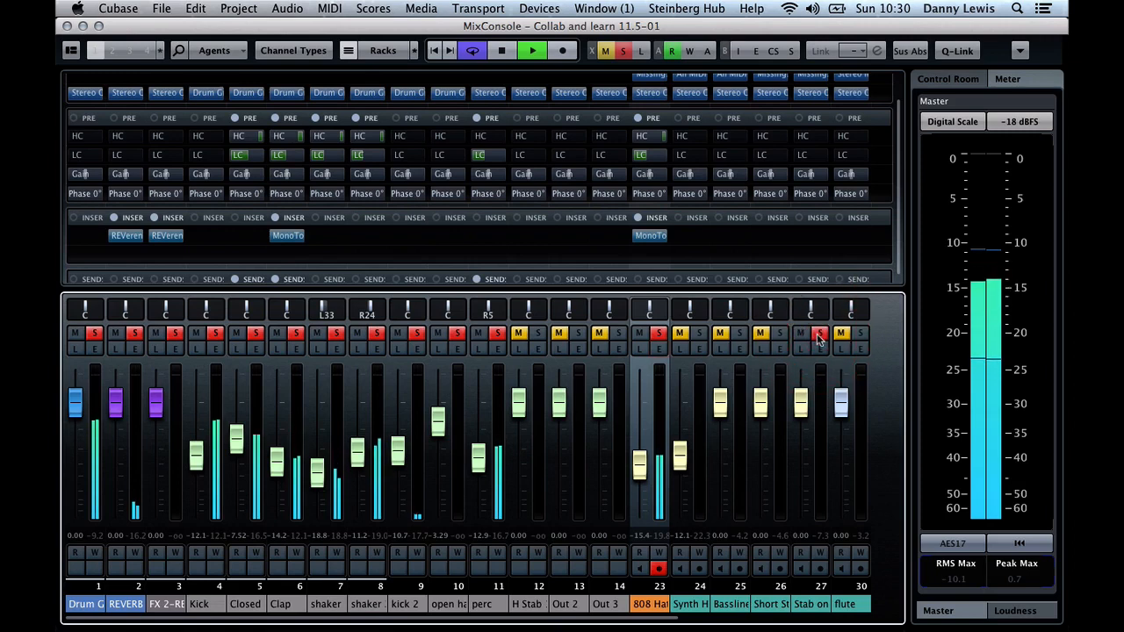
left_click_drag(801, 407, 801, 448)
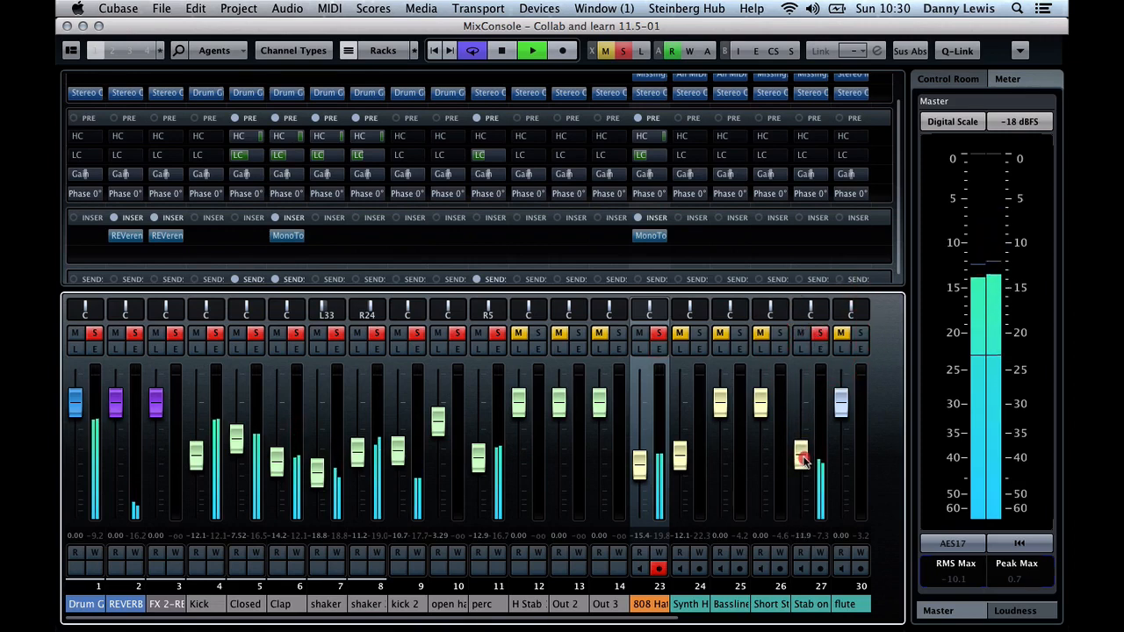
key("space")
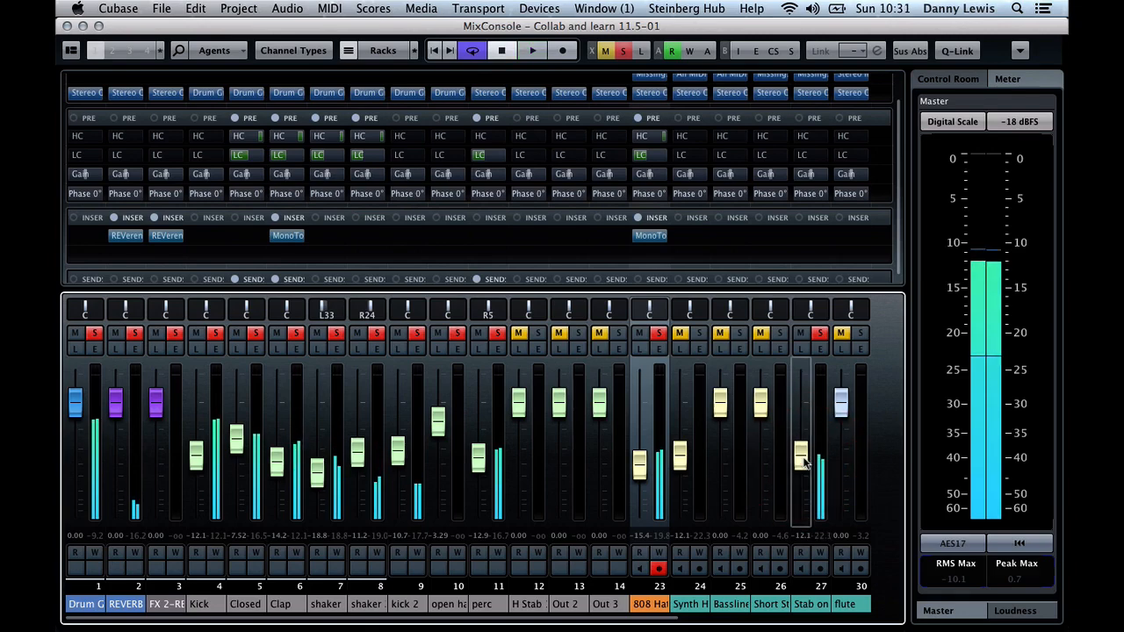
left_click(821, 347)
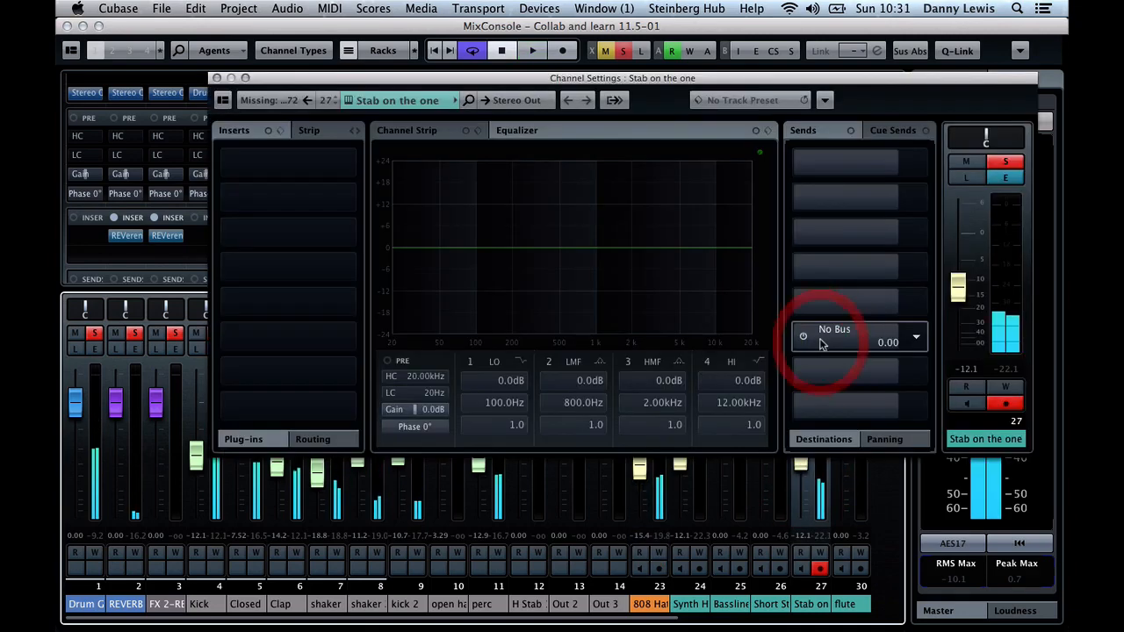
left_click(216, 77)
left_click(818, 335)
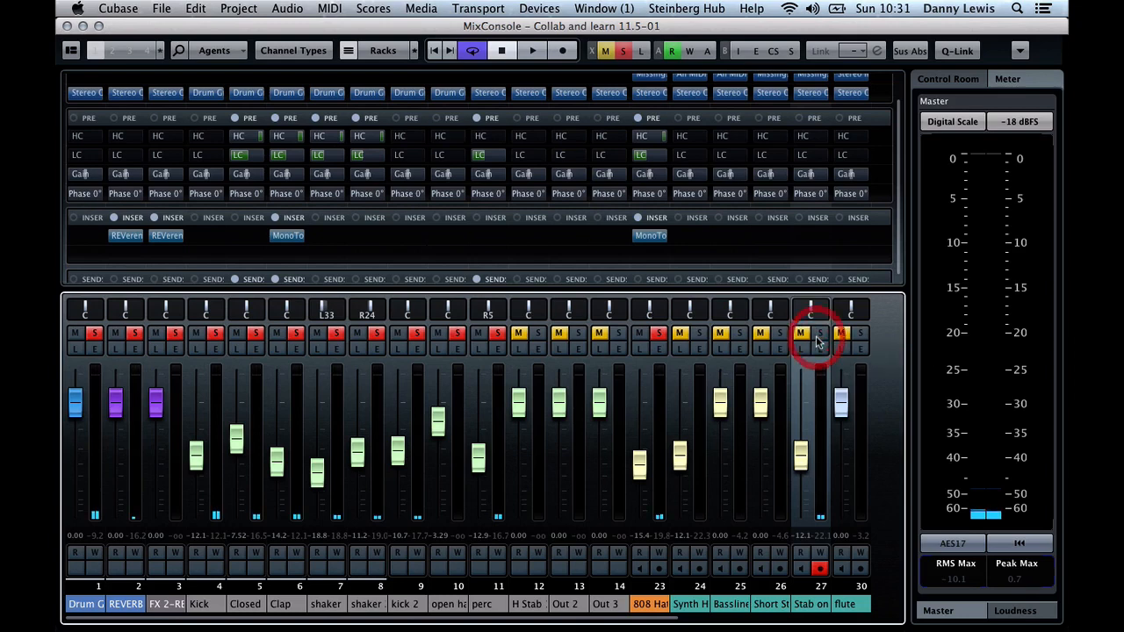
Solo the Short St channel during playback to lower its fader to -12.1, and unsolo it after stopping
key("space")
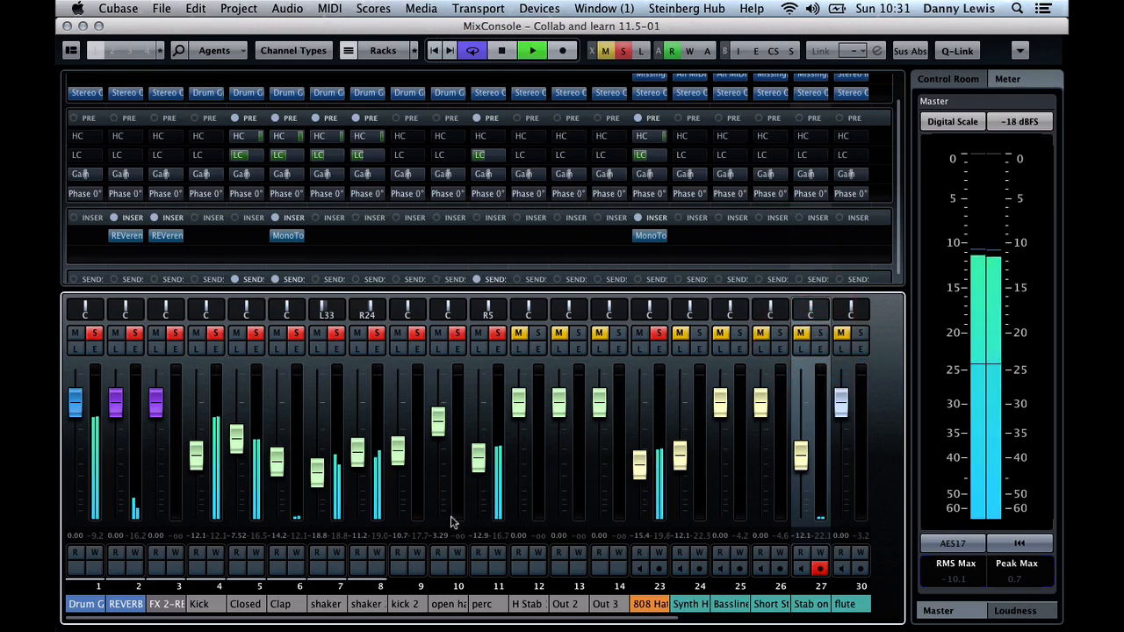
left_click(780, 333)
left_click_drag(760, 407, 766, 461)
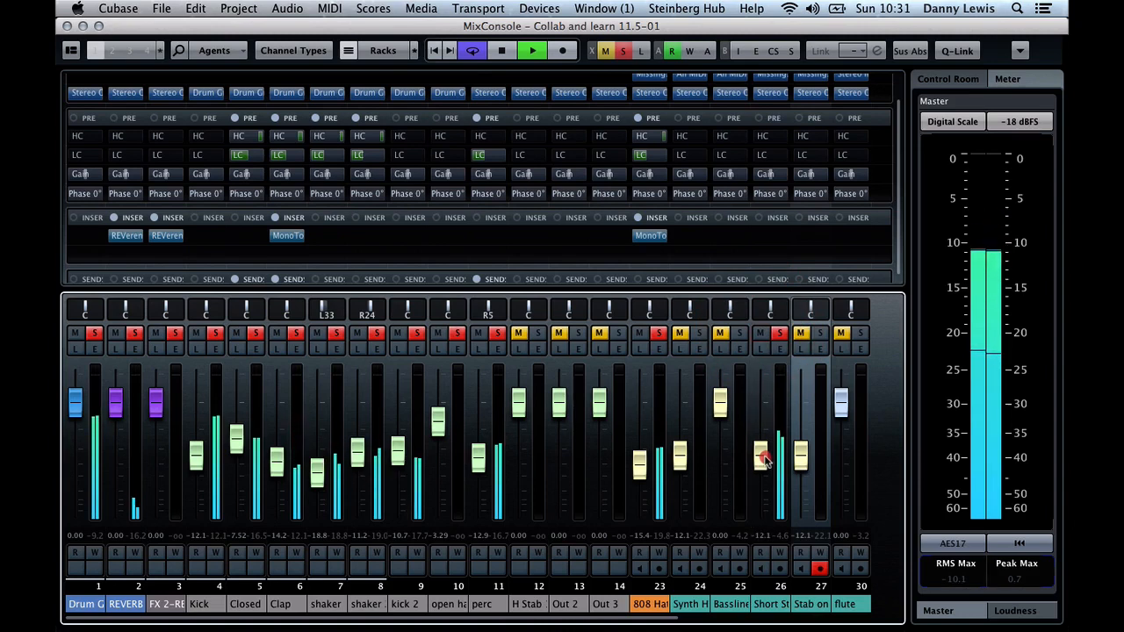
key("space")
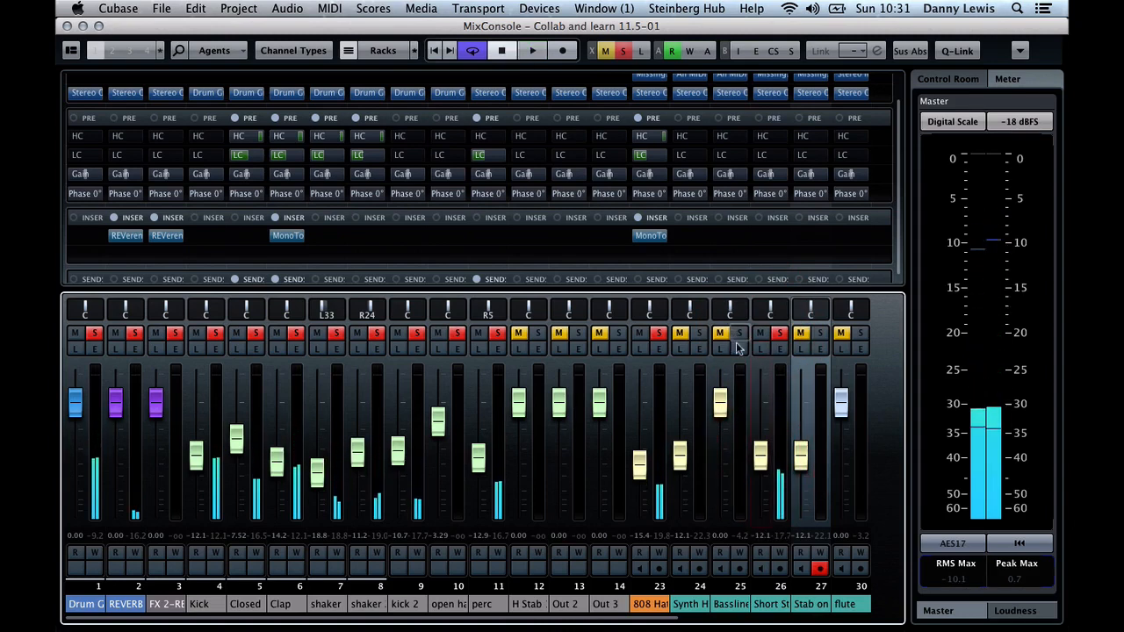
left_click(780, 333)
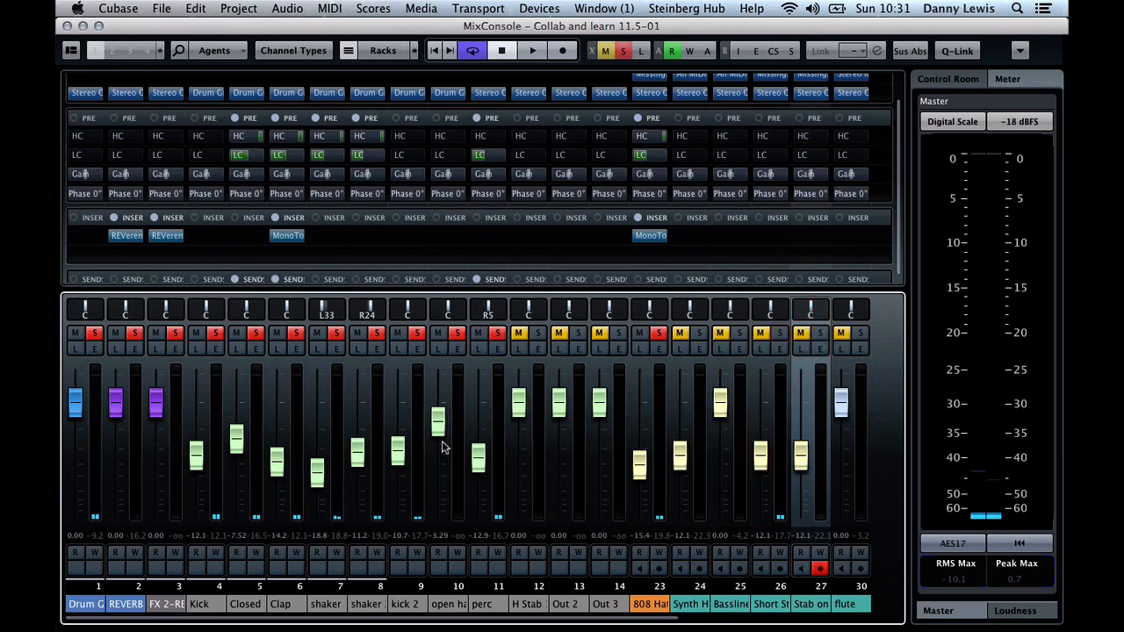
Solo the Synth H channel and lower its fader to -13.2 while auditioning it with the drums
scroll(606, 463, "right", 2)
scroll(606, 463, "right", 5)
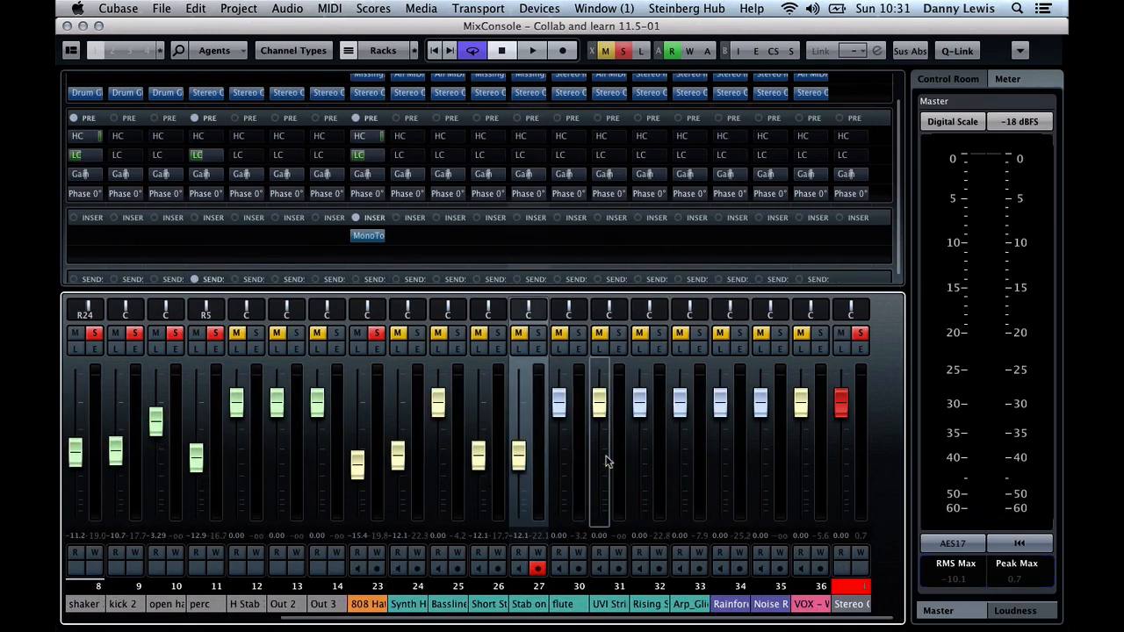
scroll(606, 463, "left", 2)
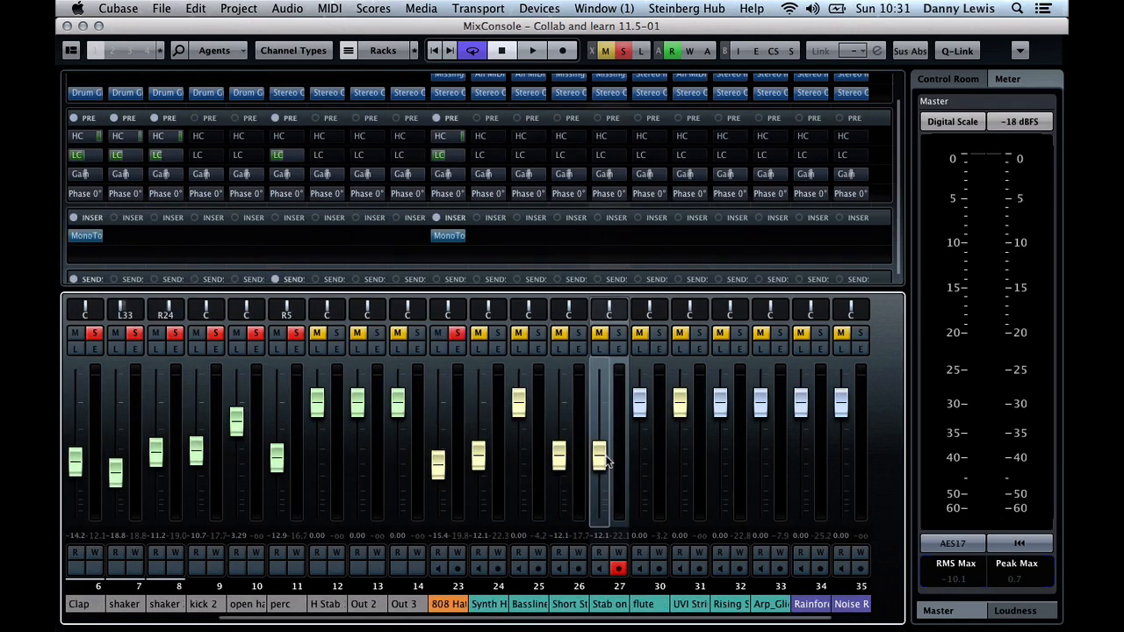
left_click(499, 333)
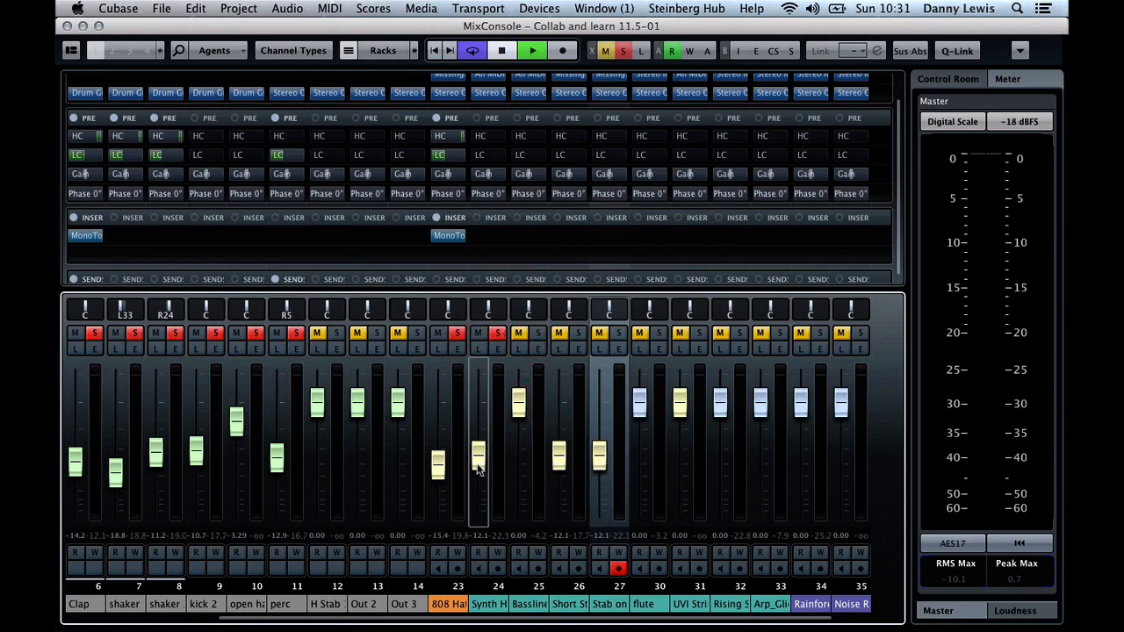
key("space")
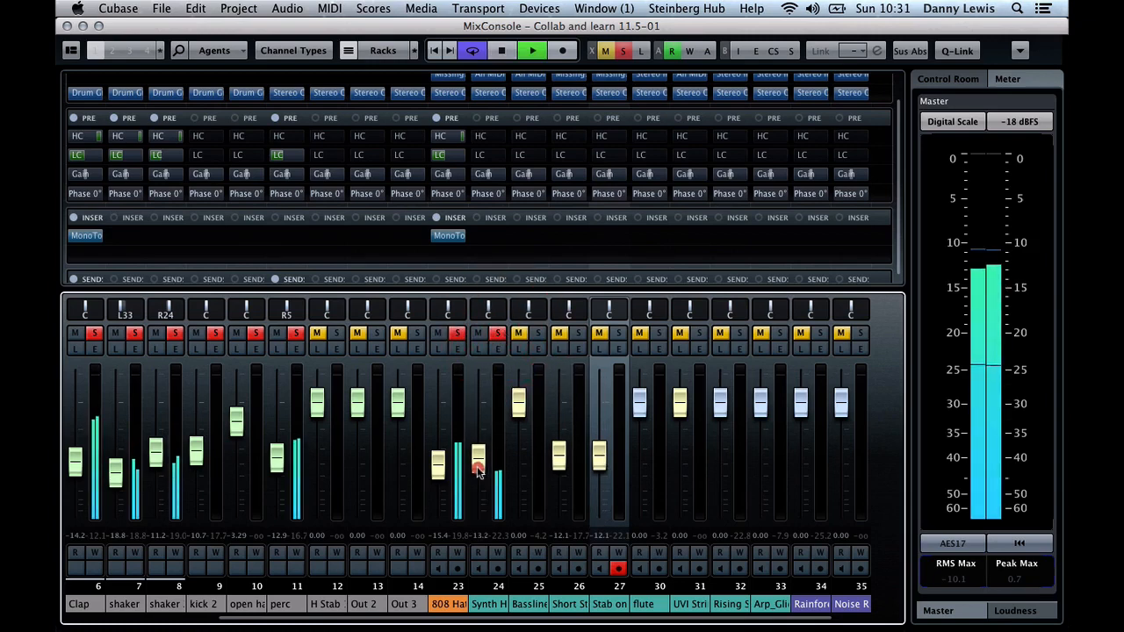
left_click(477, 463)
key("space")
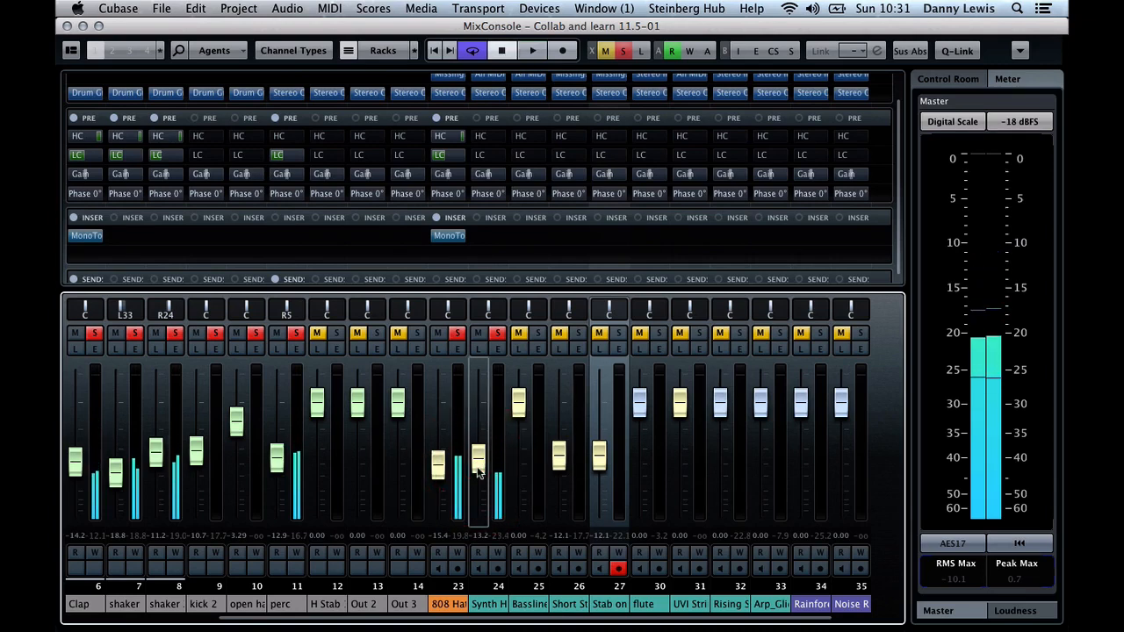
scroll(477, 470, "up", 3)
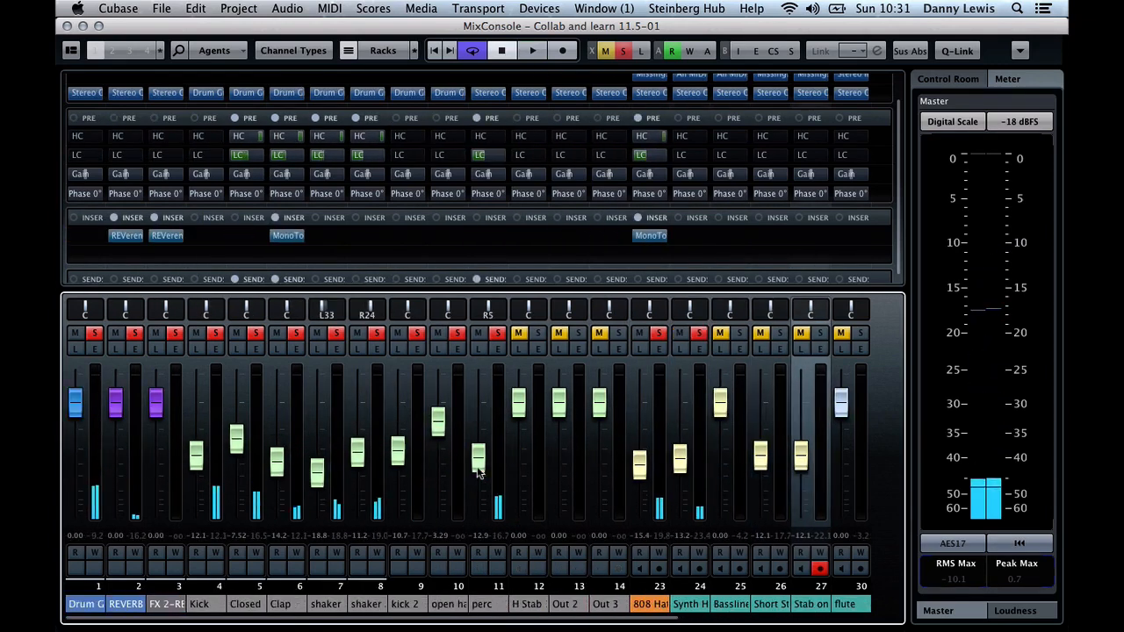